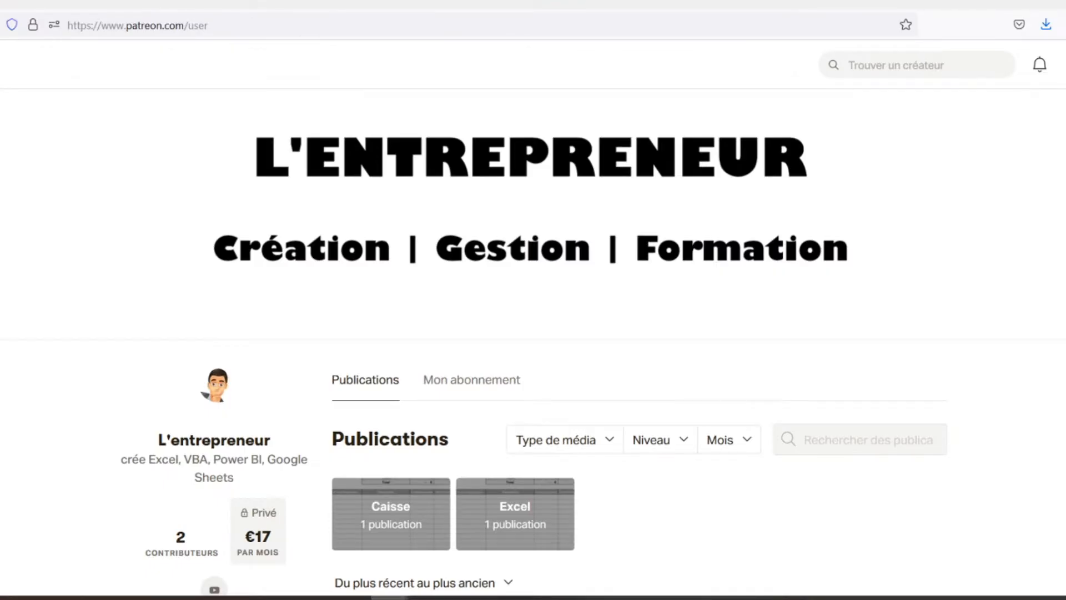
- Look through the creator's Patreon publications, including the Feuilles de caisse post with its caisse.xlsx attachment
scroll(533, 333, "down", 3)
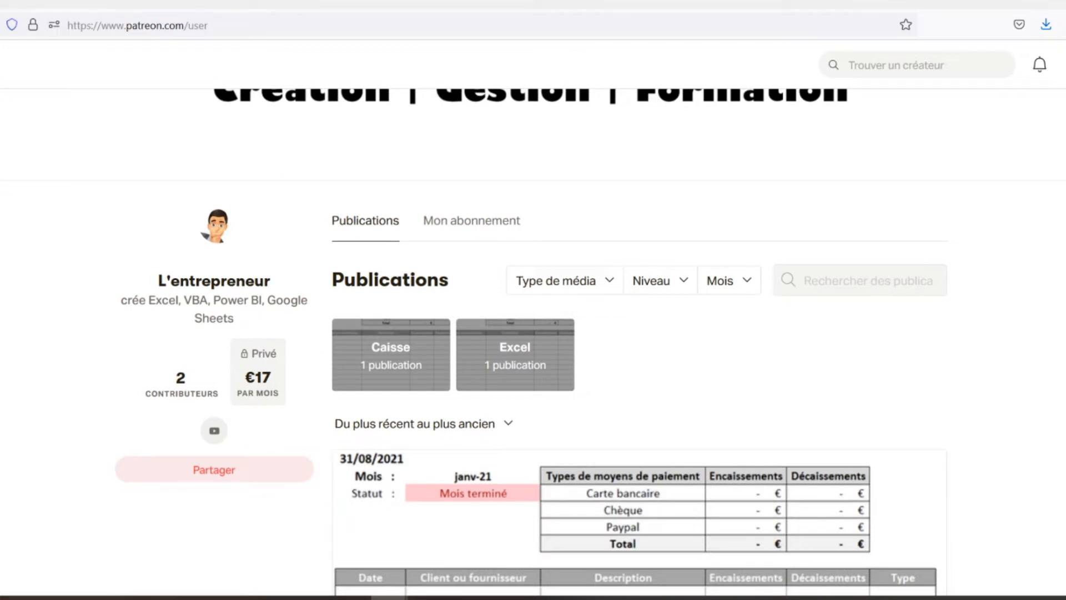
scroll(533, 333, "down", 2)
scroll(533, 333, "down", 2)
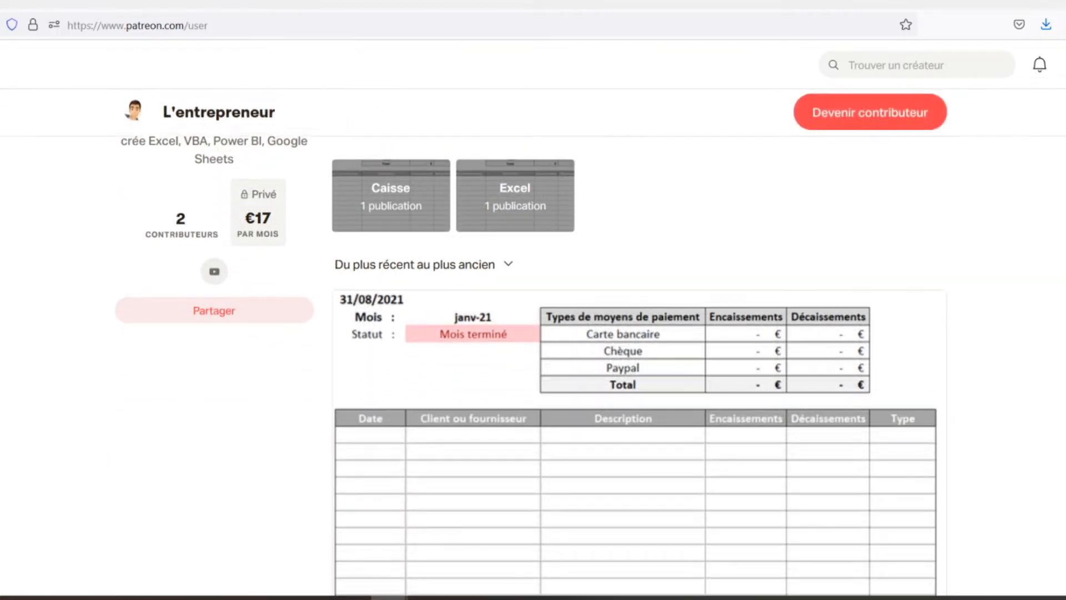
scroll(533, 333, "down", 2)
scroll(533, 334, "down", 2)
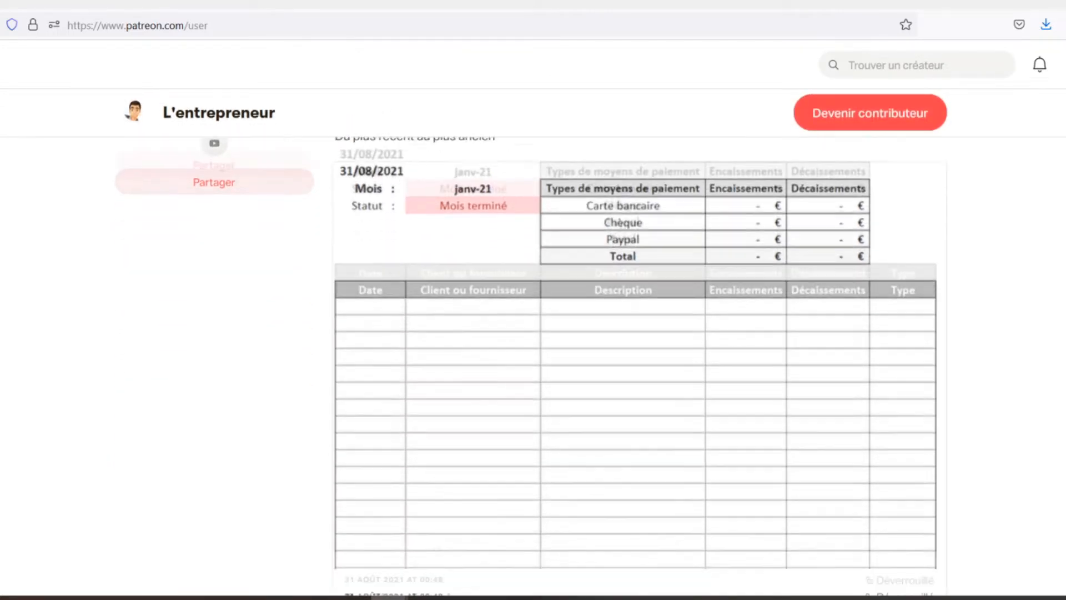
scroll(533, 333, "down", 2)
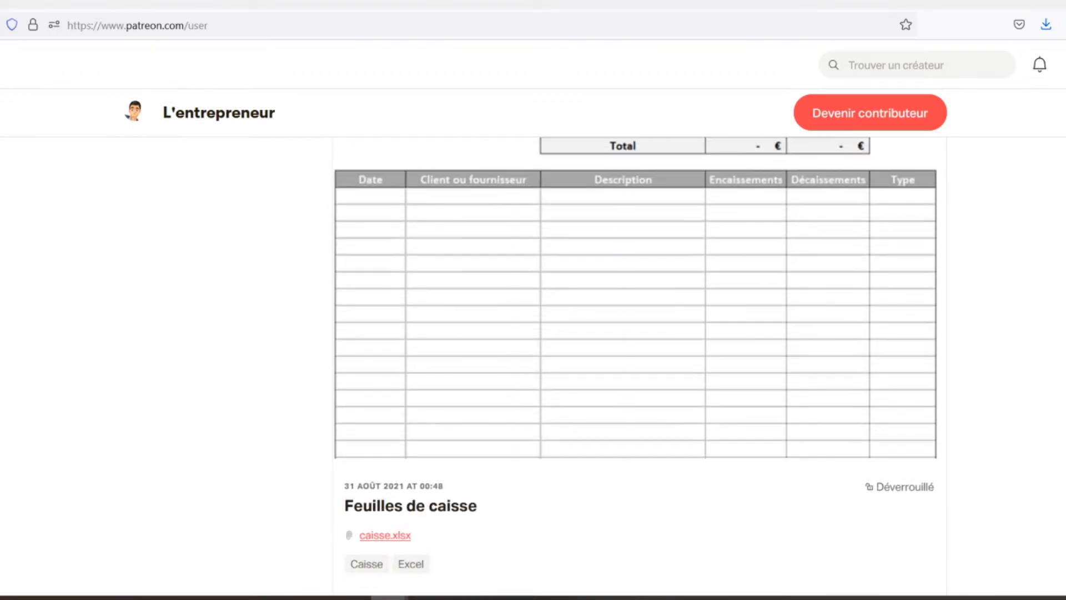
scroll(533, 333, "down", 2)
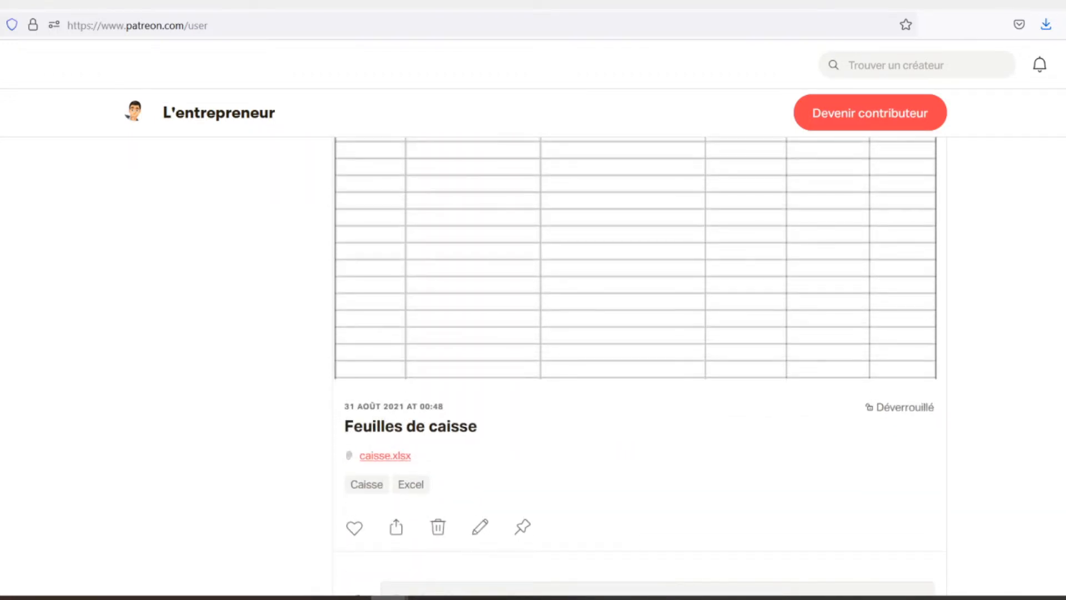
scroll(533, 333, "down", 2)
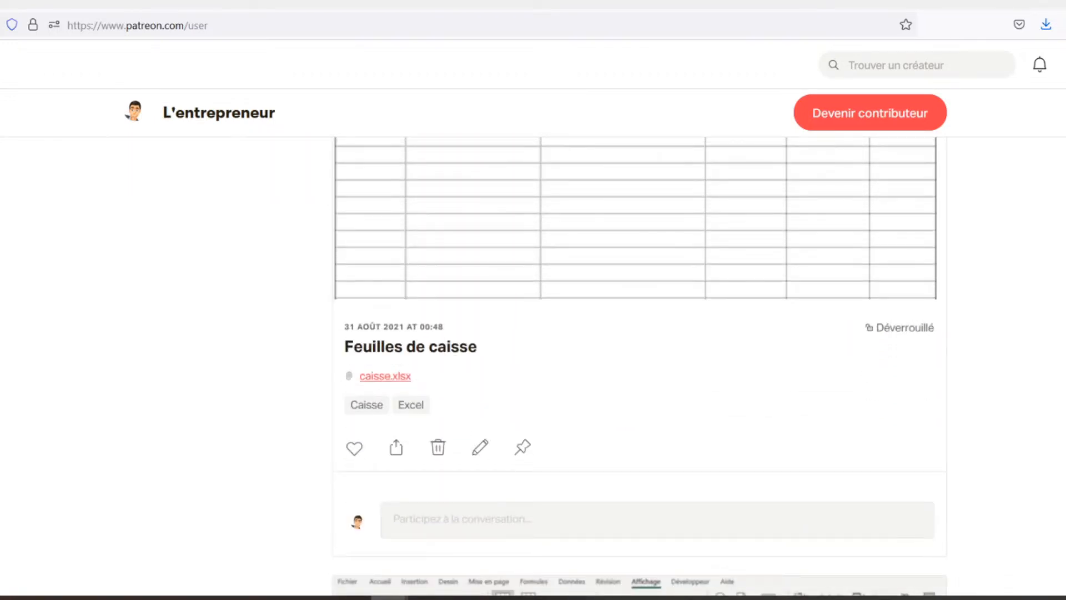
scroll(533, 333, "down", 2)
scroll(533, 333, "down", 2)
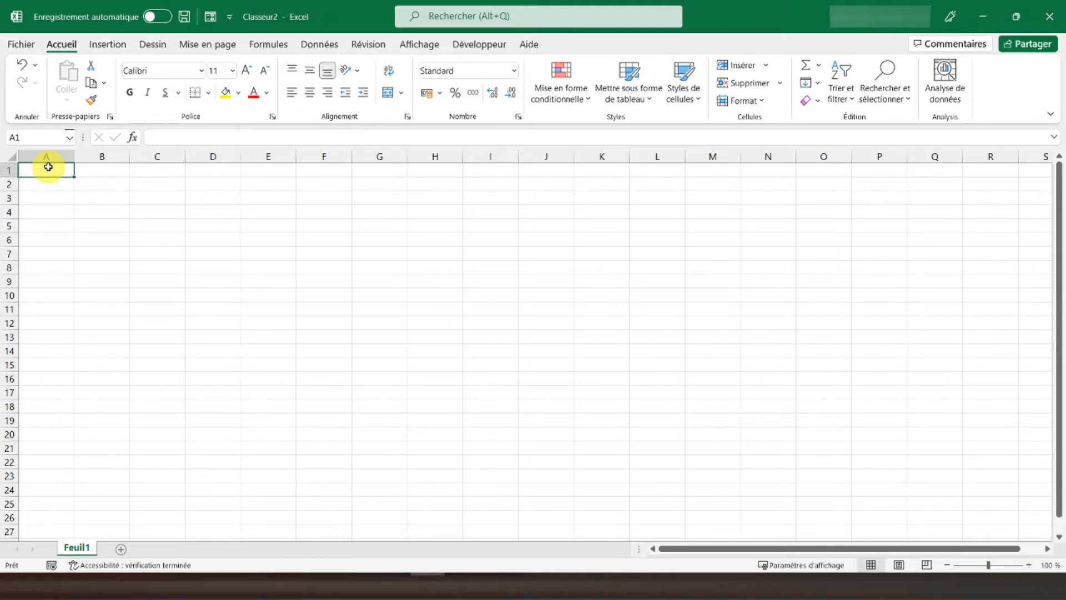
- In the blank Excel workbook, enter the title "PARTIE I : TABLEAU DES EMPLOIS ET DES RESSOURCES" in cell A1 and make it bold
type("P")
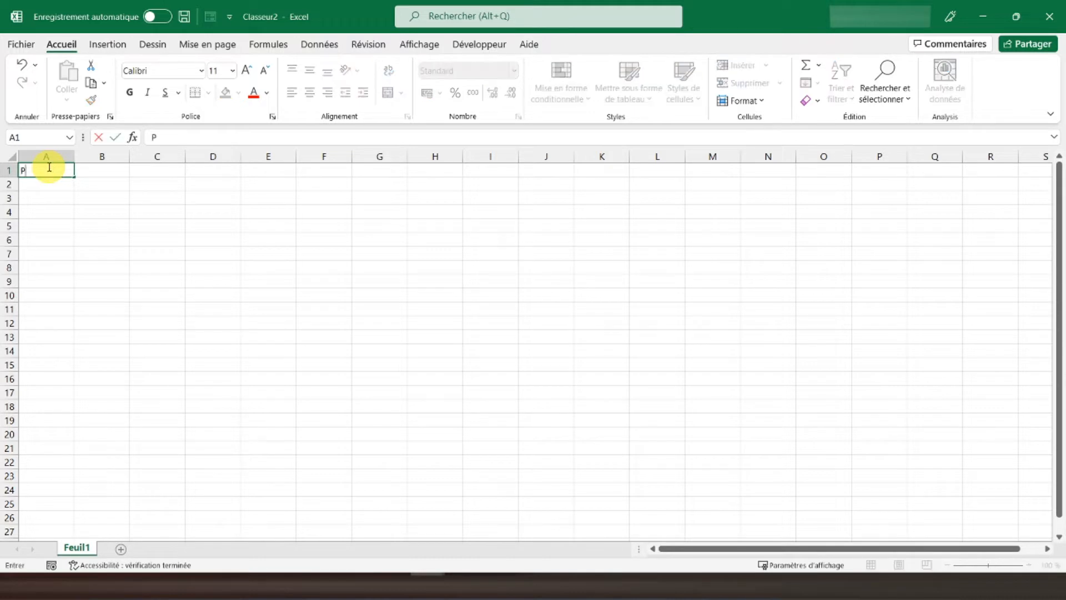
type("ARTIE I : TABLEAU DES EMPLOIS ET DES RESSOURCES")
key("Return")
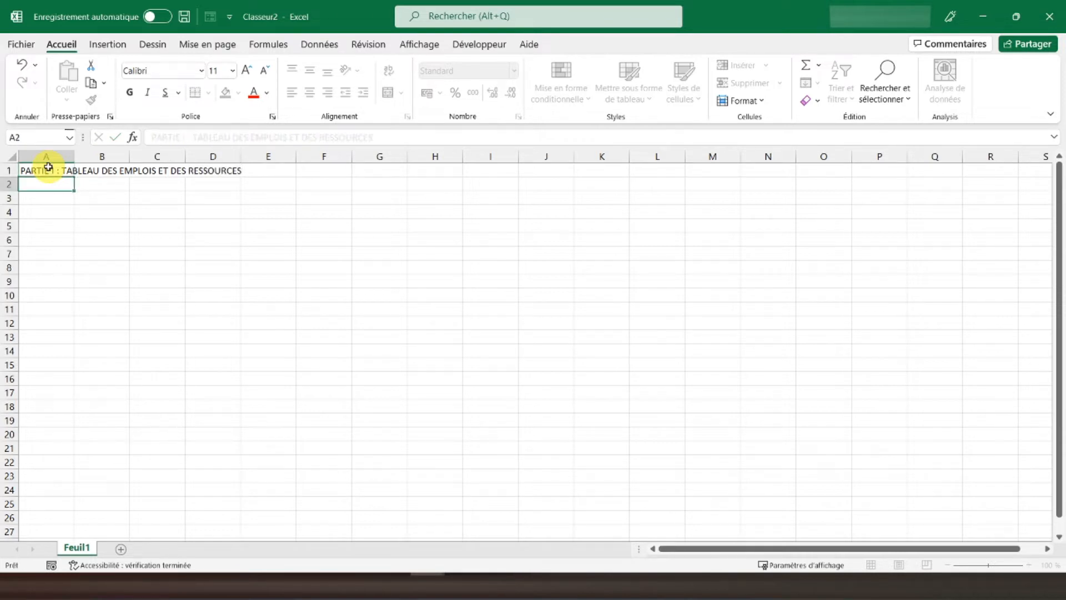
left_click(49, 167)
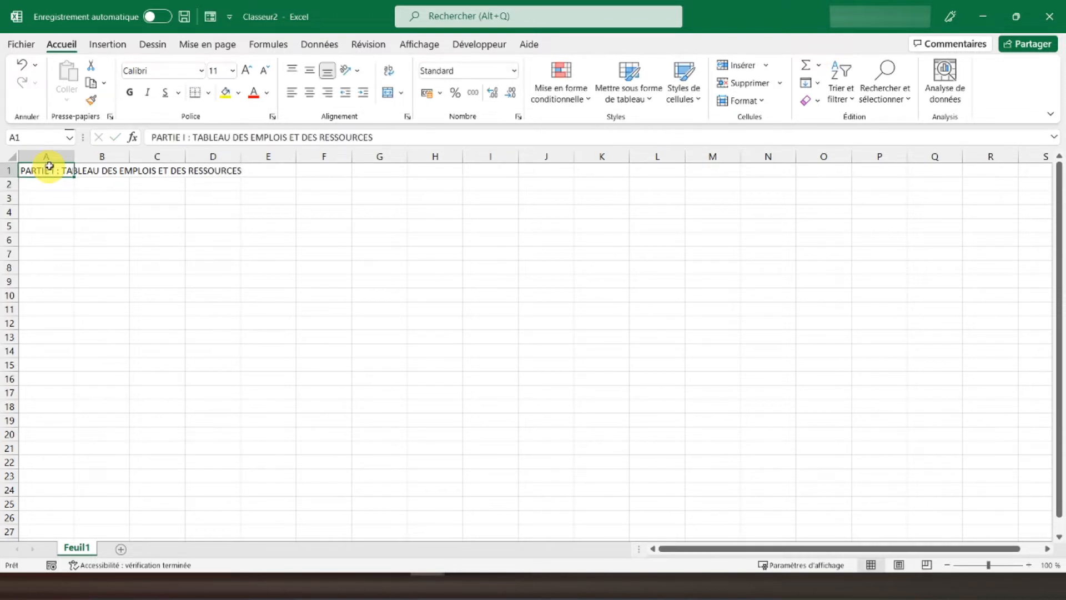
left_click(130, 93)
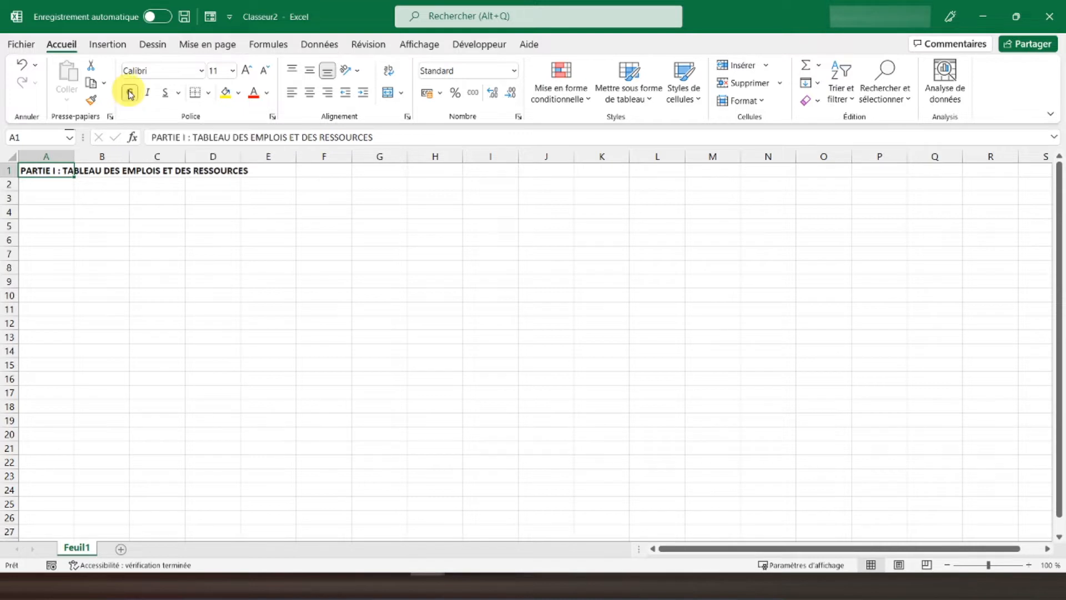
- Rename the worksheet Feuil1 as "Partie I"
double_click(78, 549)
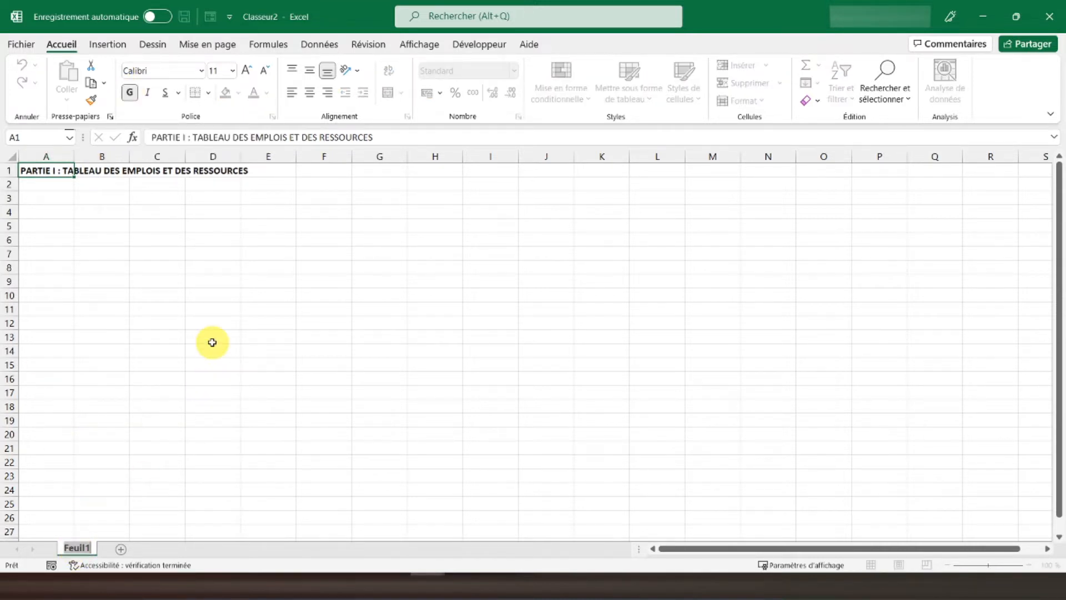
type("Partie I")
key("Return")
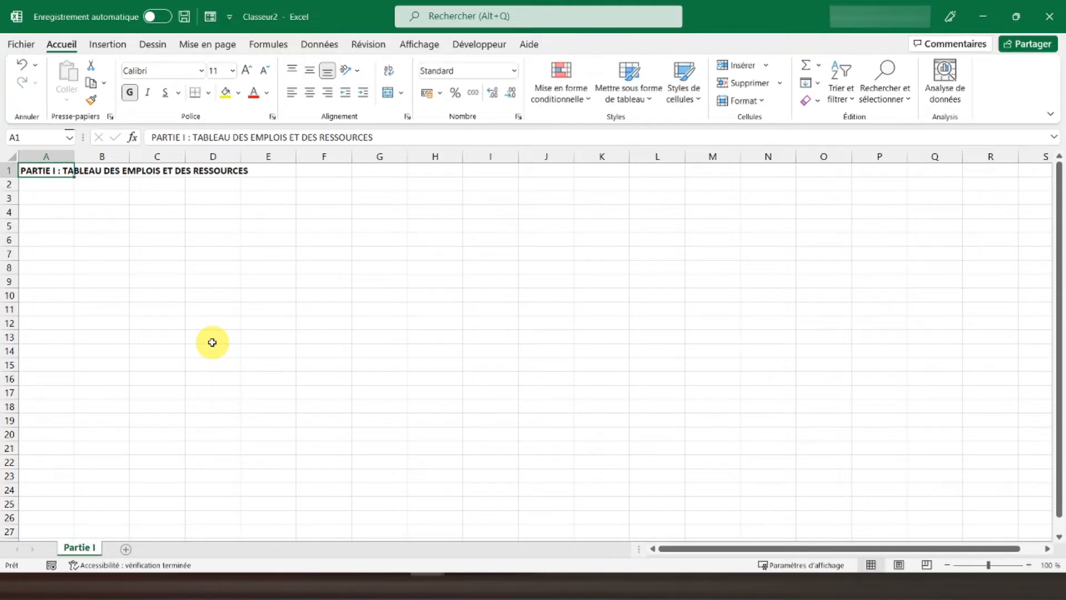
- Set the width of column A to 3
left_click(39, 226)
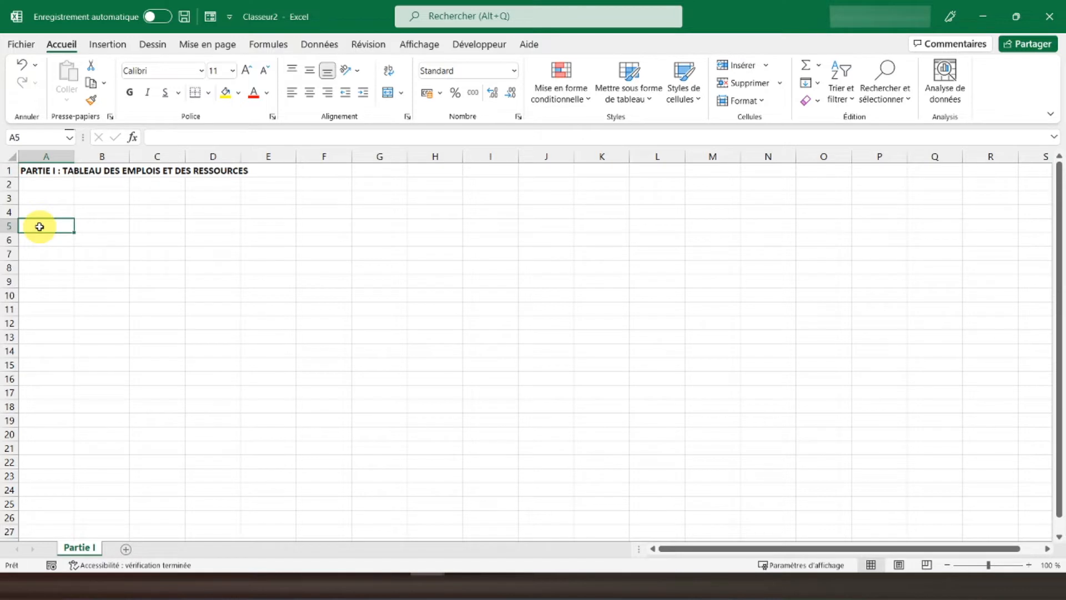
left_click(46, 156)
right_click(47, 157)
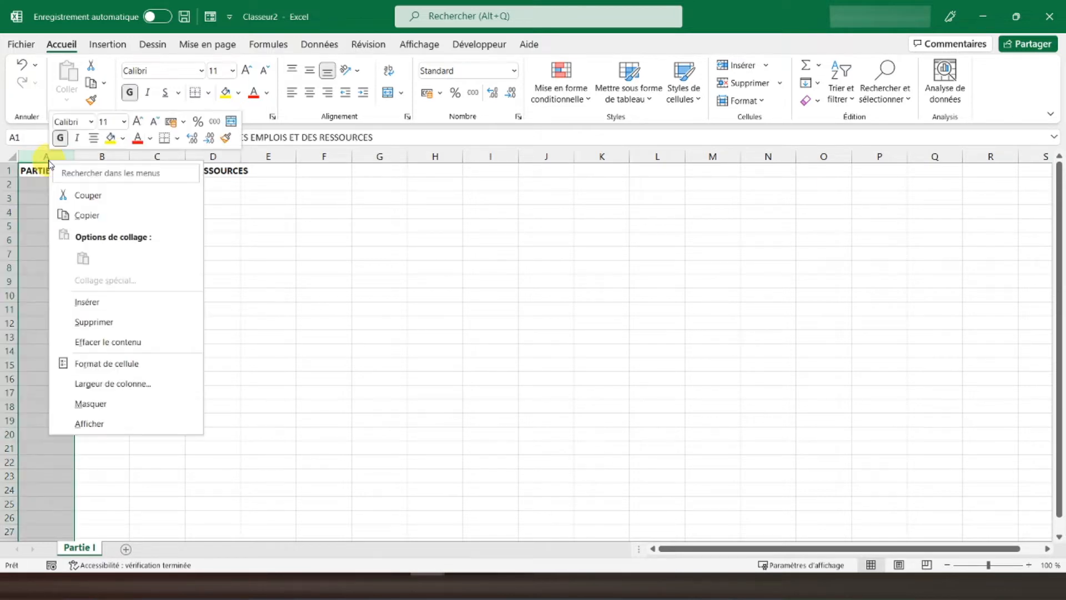
left_click(111, 383)
type("3")
key("Return")
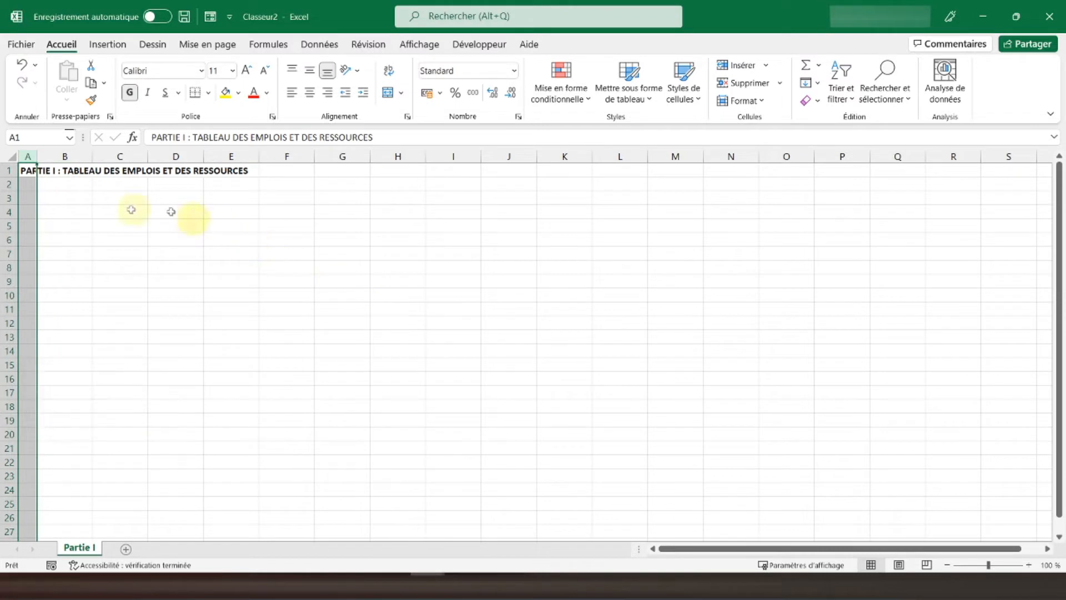
- Enter the heading "EMPLOIS" in cell B5
left_click(78, 227)
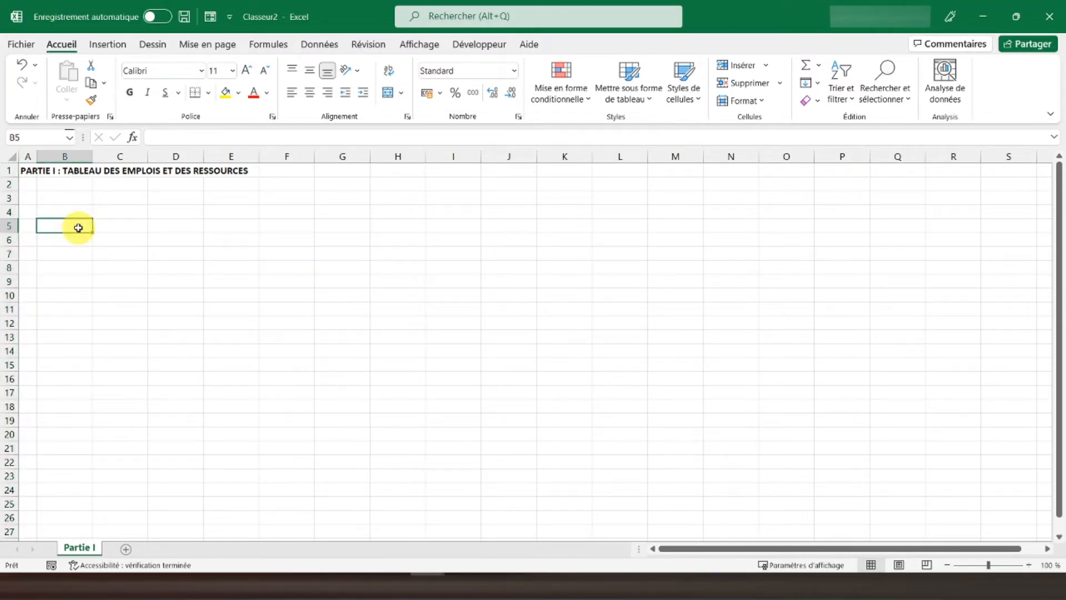
type("EMP")
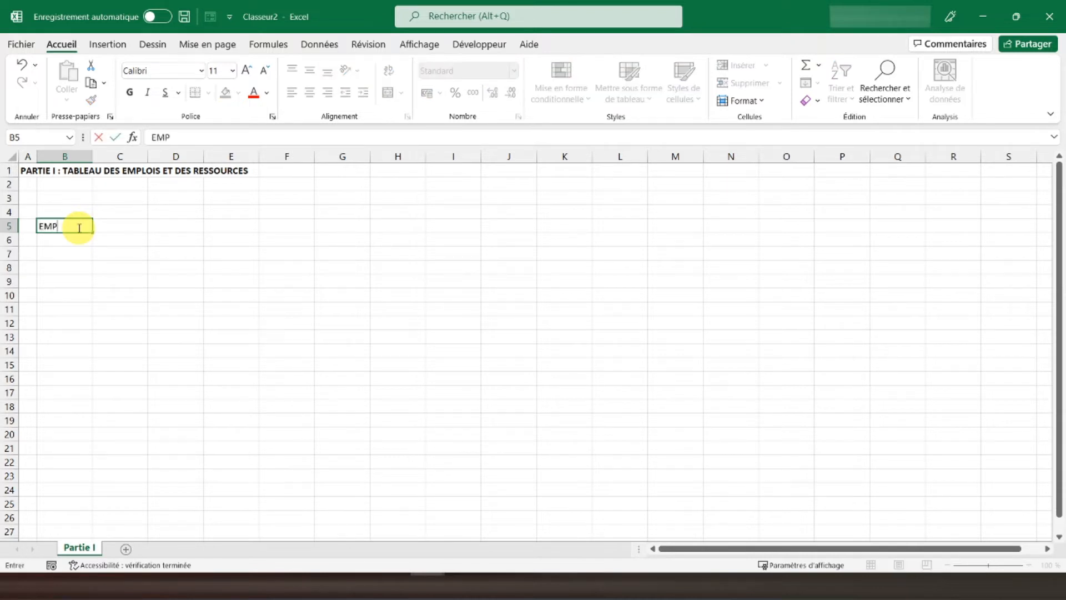
type("LOIS")
key("Return")
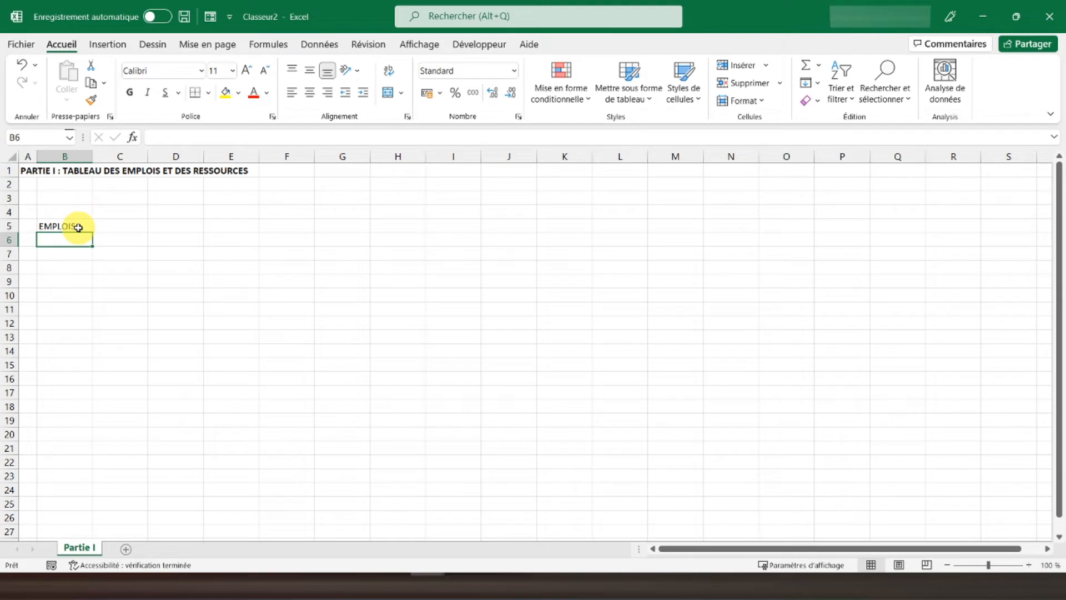
- Enter the label "Distributions mises en paiement au cours de l'exercice" in cell B7, leaving row 6 empty
key("Return")
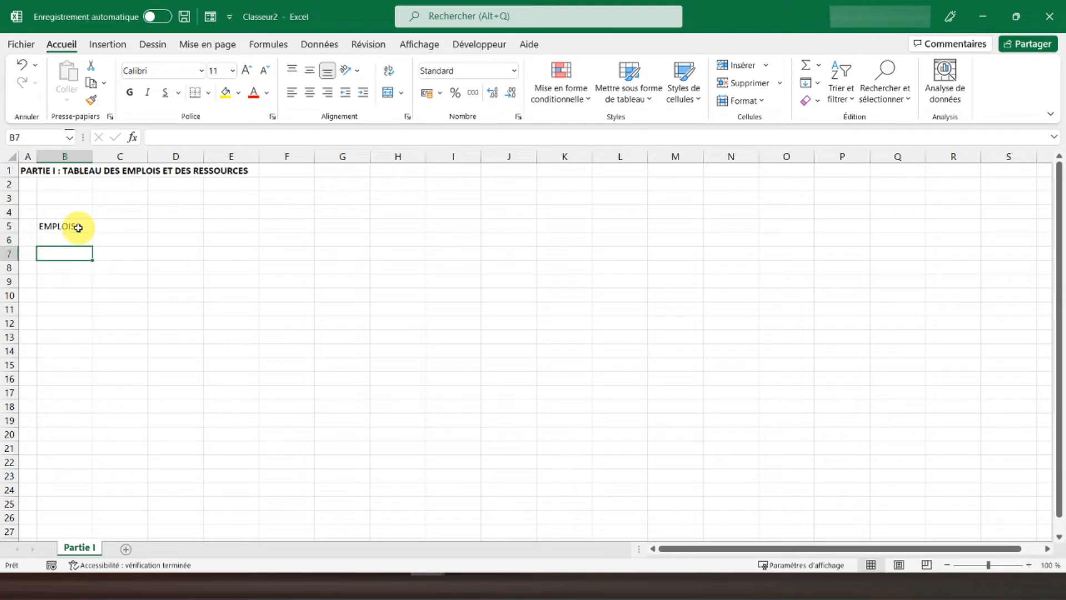
type("D")
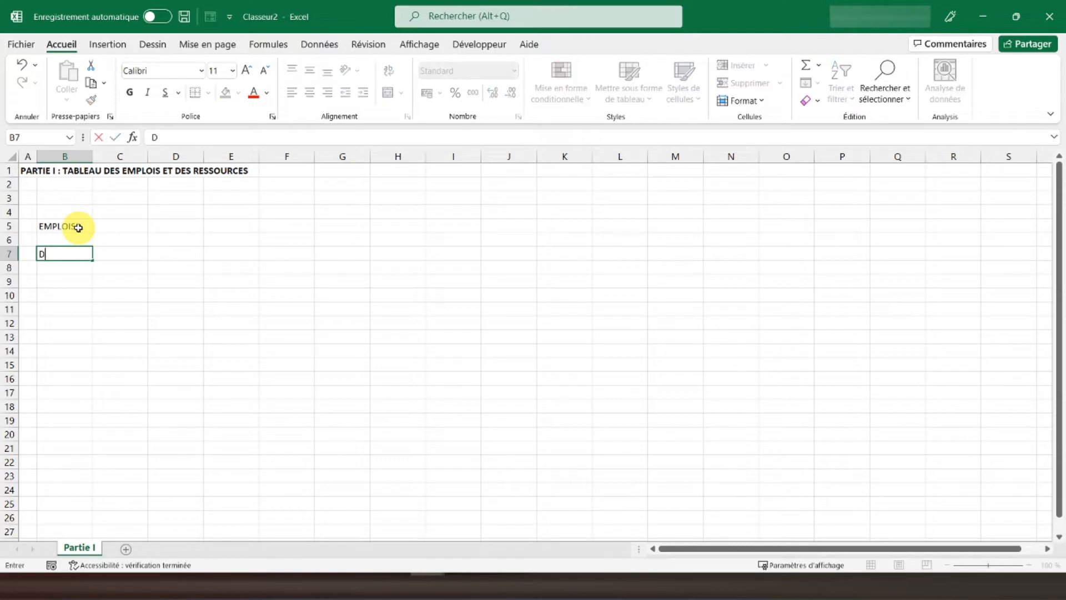
type("istributions")
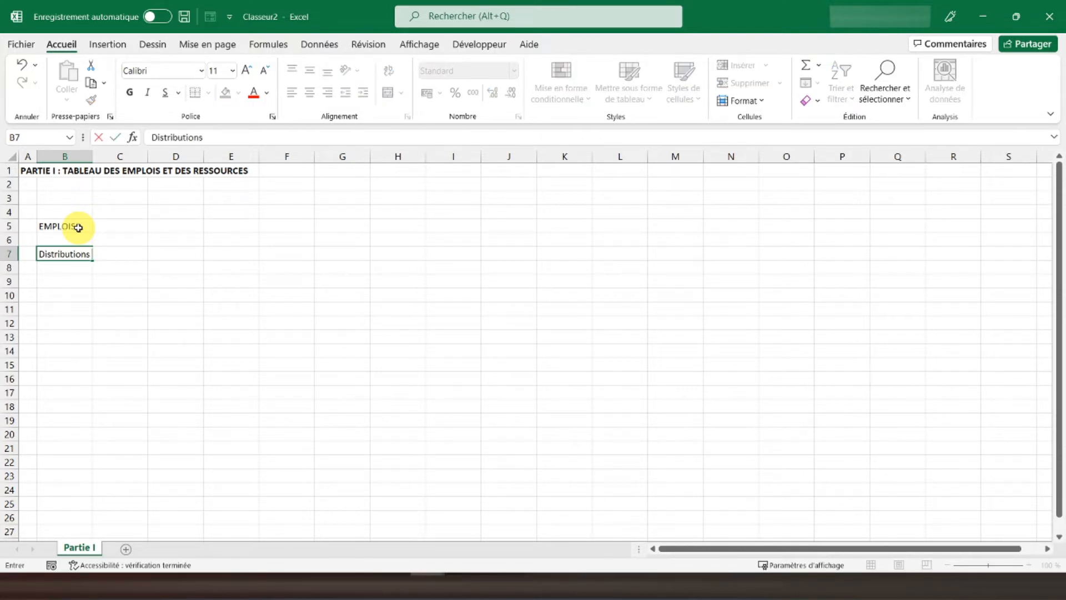
type(" mises en paiement")
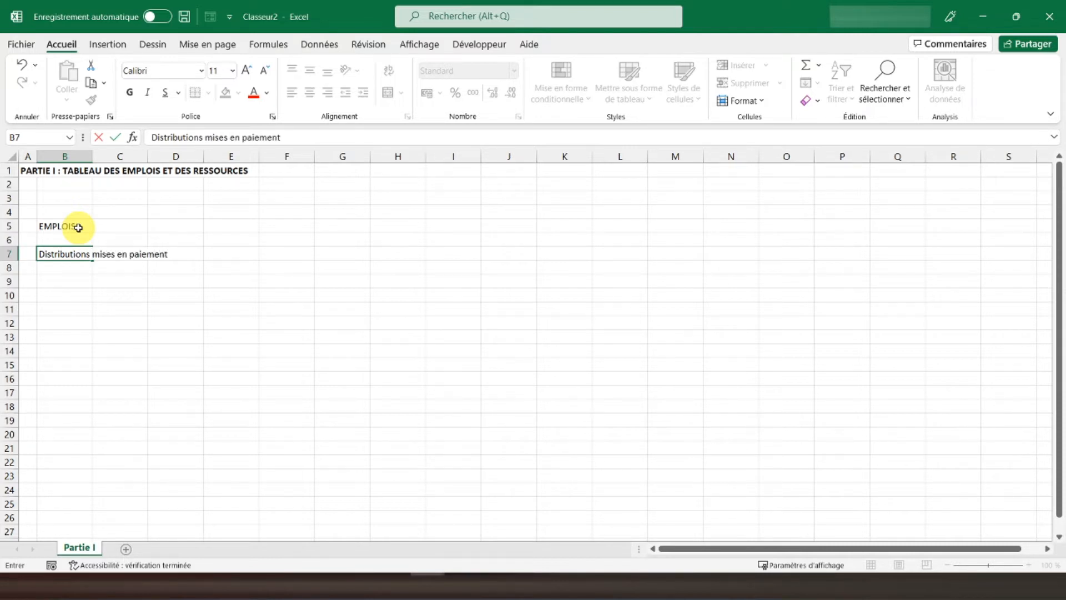
type(" au cours de l'exercice")
key("Return")
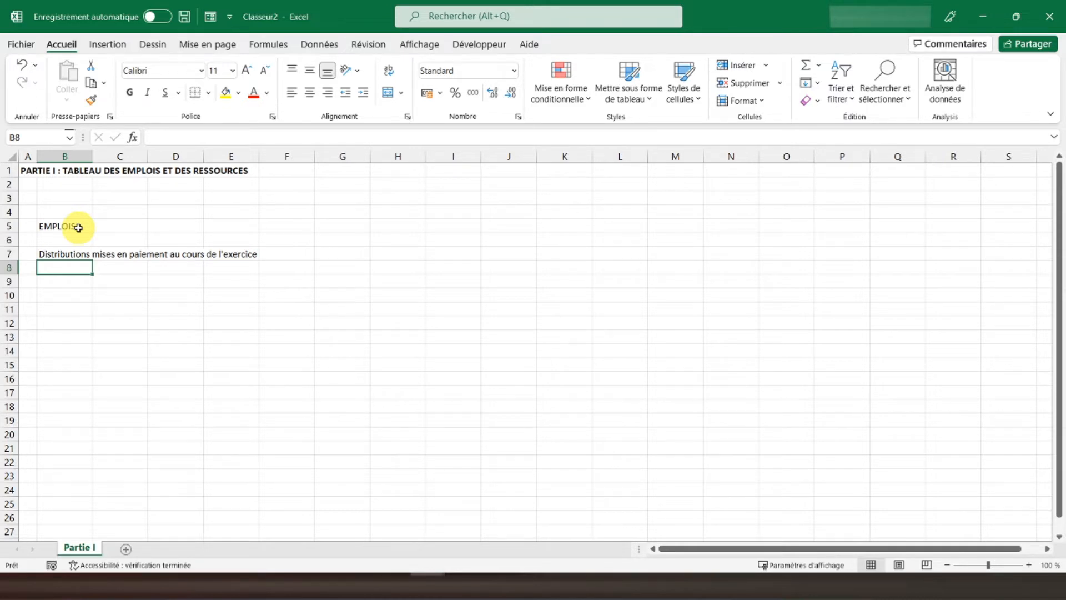
- Enter the label "Acquisitions d'éléments de l'actif immobilisé" in cell B8
type("Acquisition")
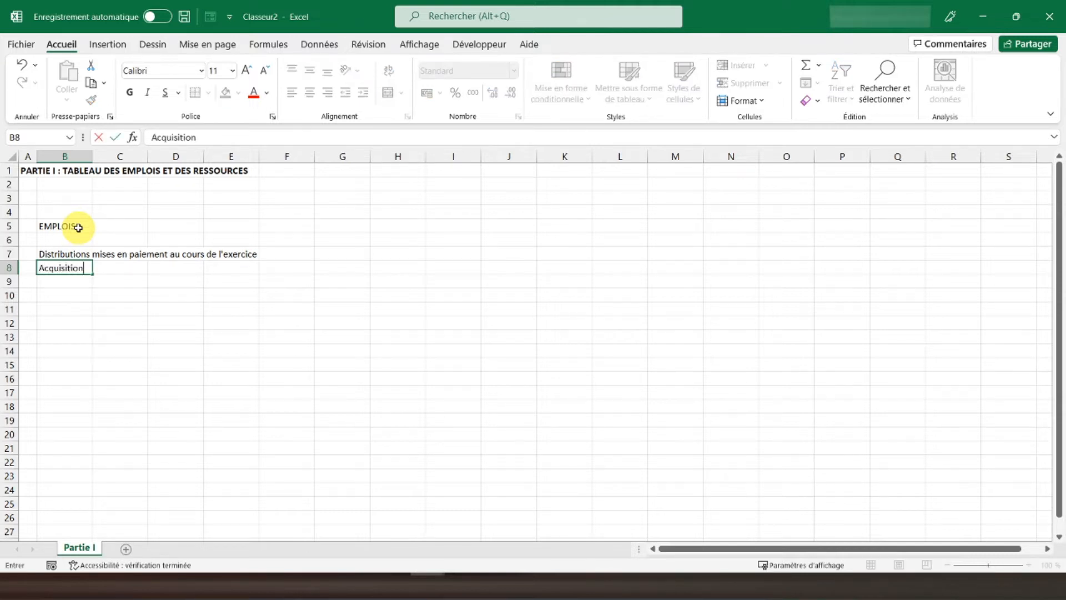
type("s d'éléments de l")
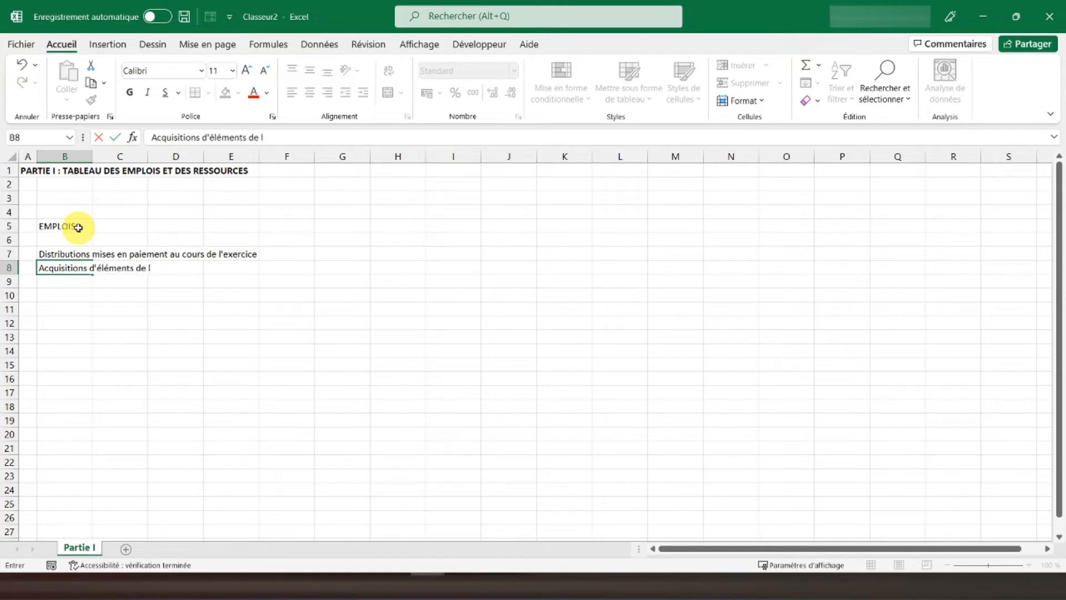
type("'actif immobilisé")
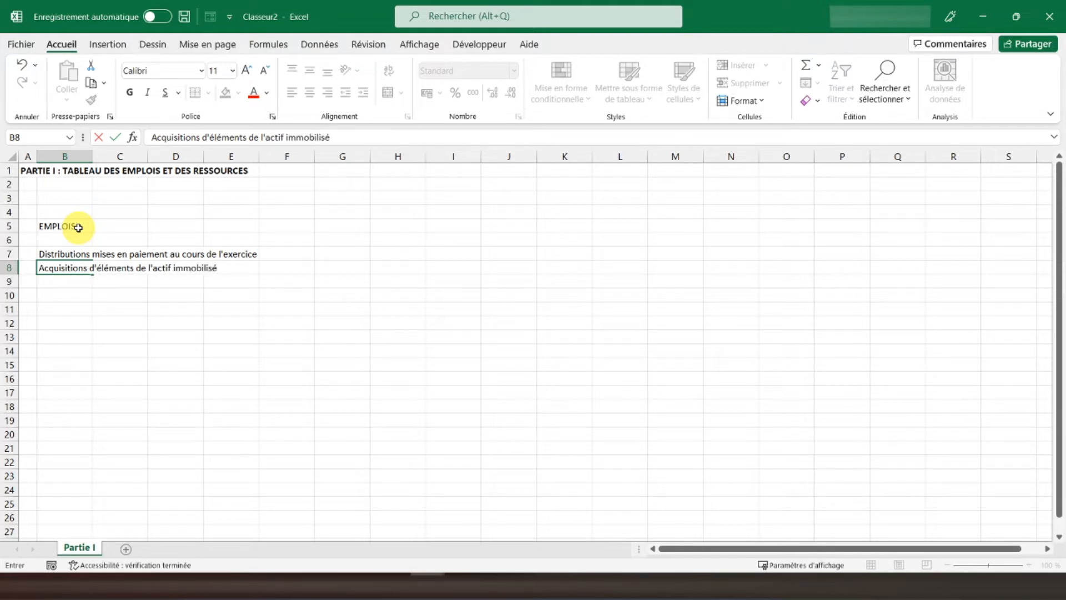
key("Return")
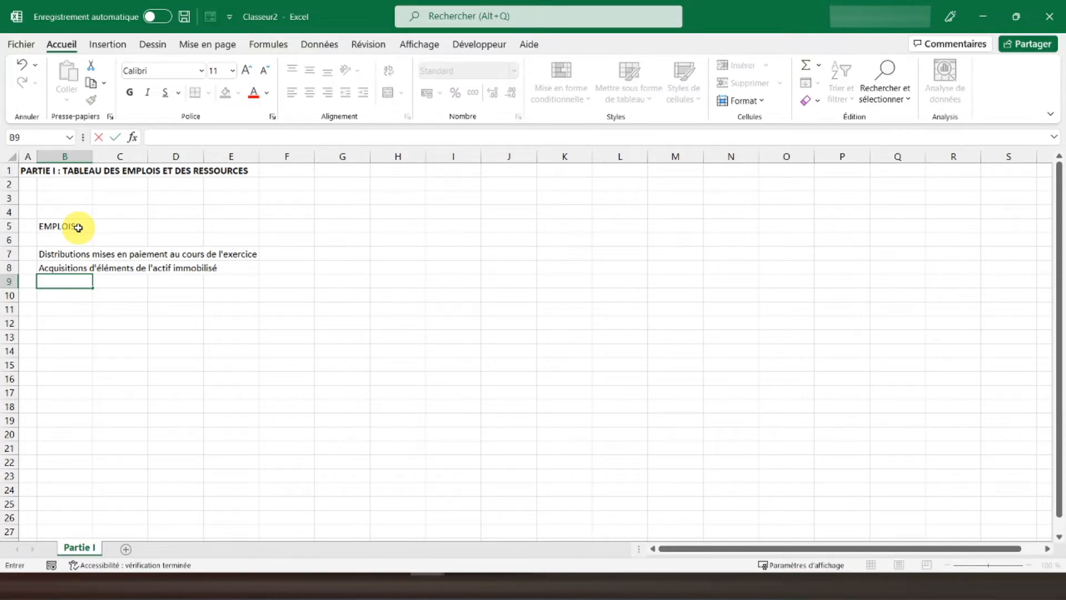
- Enter the sub-item "Immobilisations incorporelles" in cell B9, indented with leading spaces
type("Immobilisation")
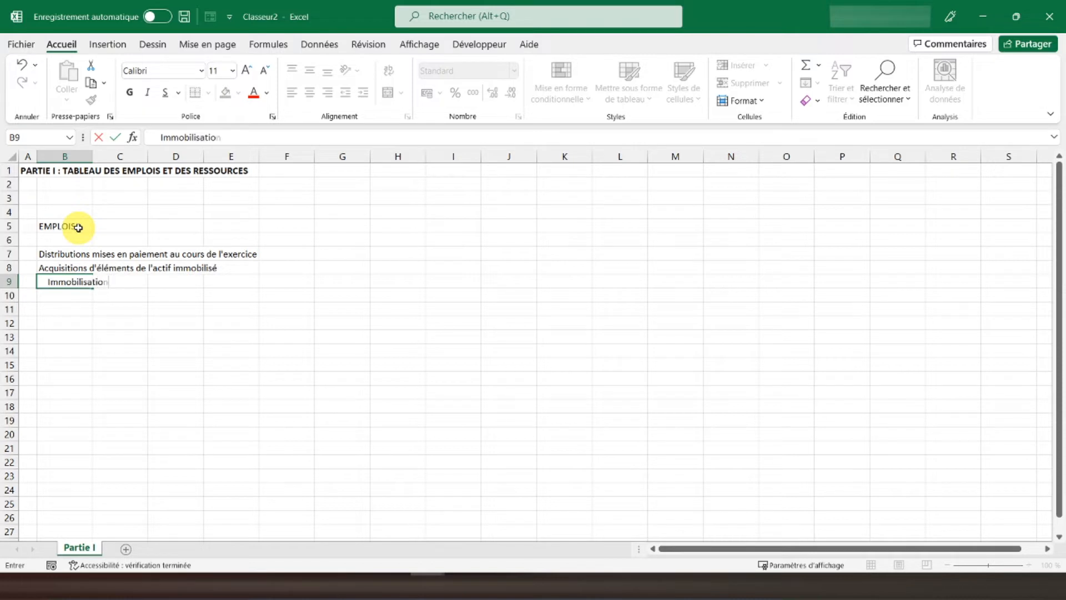
type("s incorporelles")
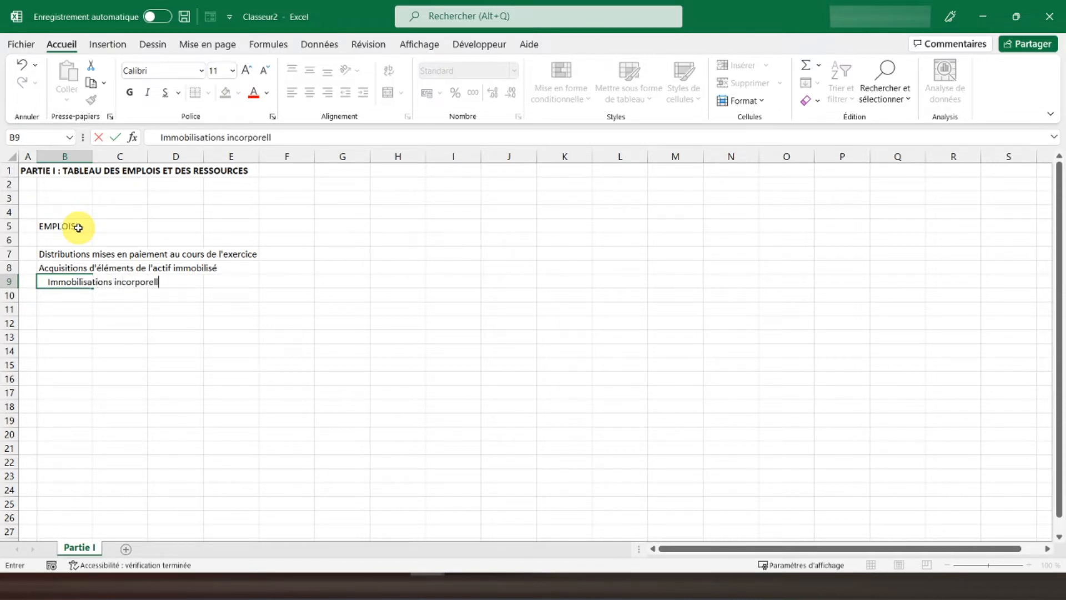
key("Return")
- Copy the "Immobilisations incorporelles" label from B9 into cells B10 and B11
key("Up")
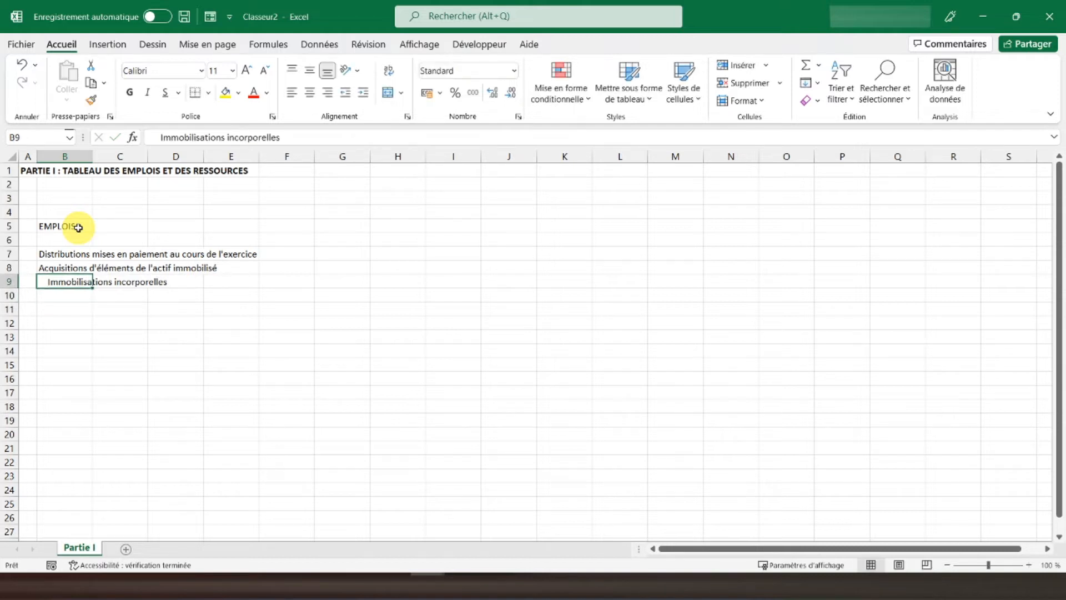
key("ctrl+c")
key("Down")
key("shift+Down")
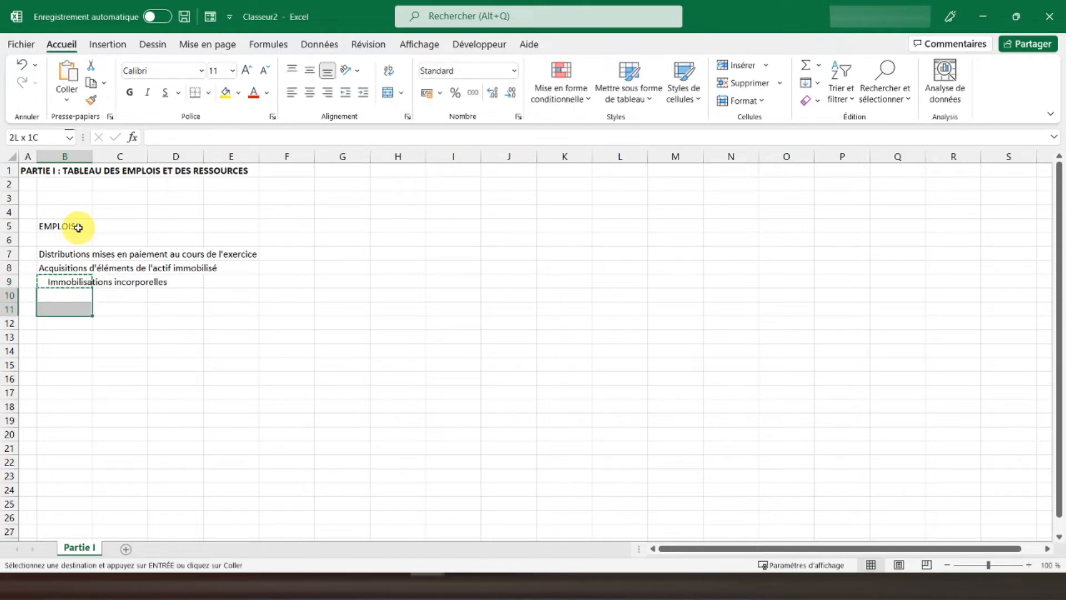
key("ctrl+v")
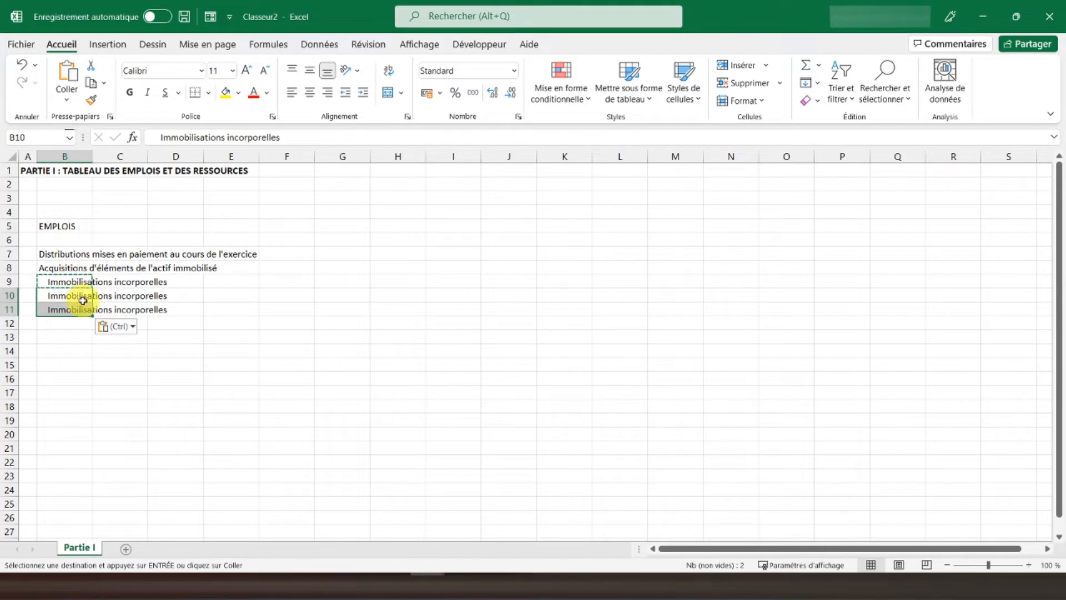
- Change the copied label in cell B10 to "Immobilisations corporelles", keeping its leading indent
left_click(289, 136)
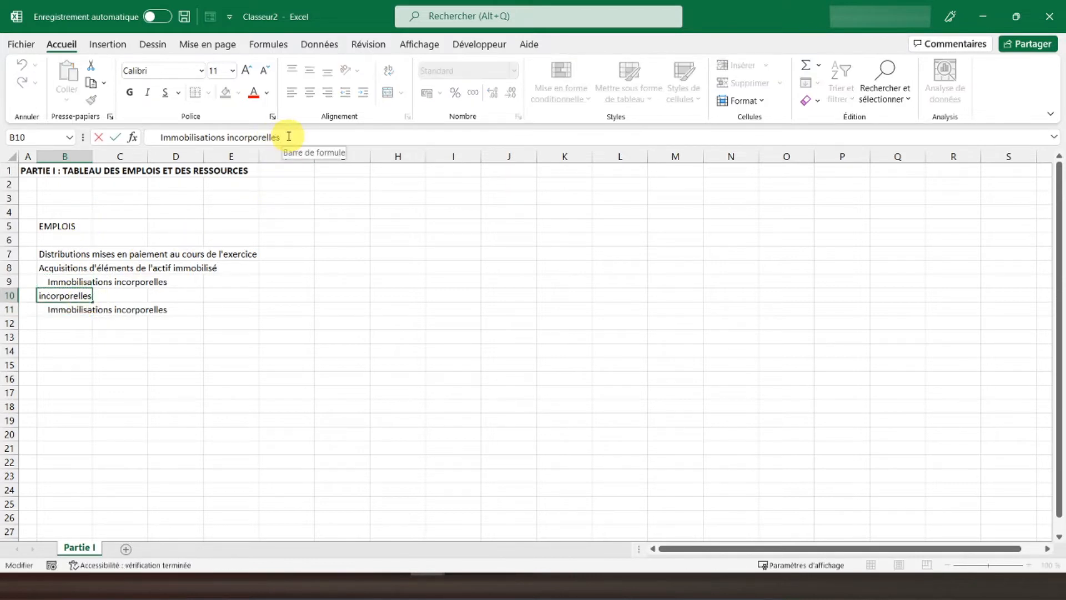
double_click(289, 136)
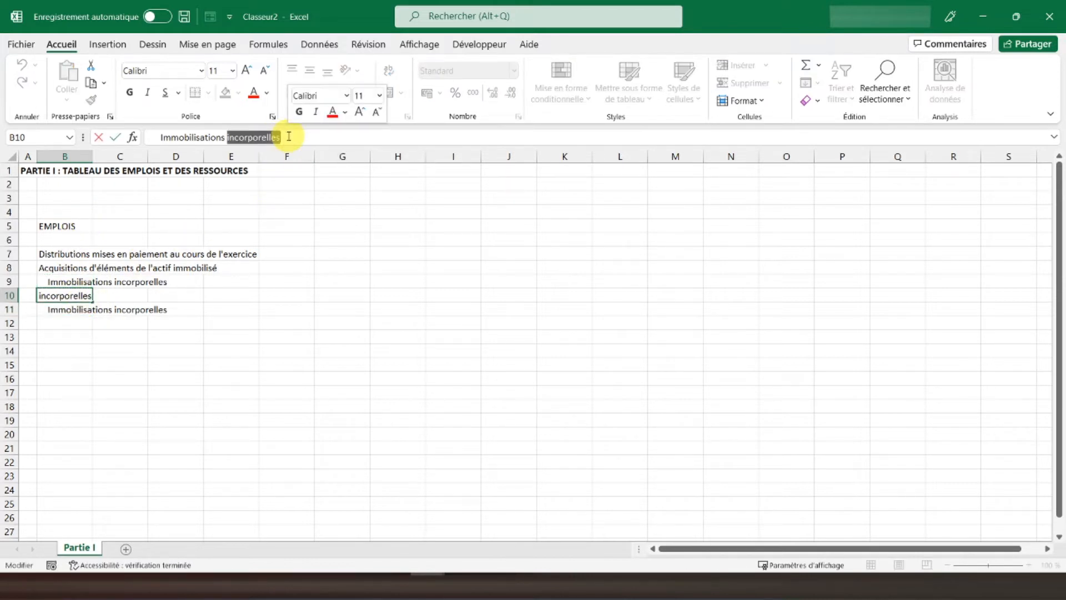
type("corpore")
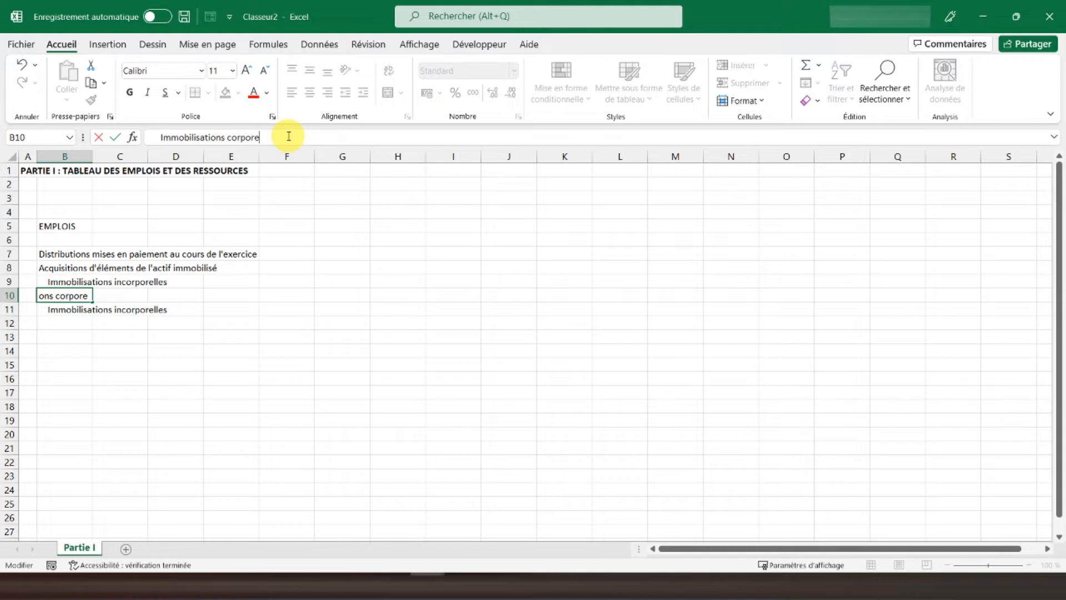
type("lles")
key("Return")
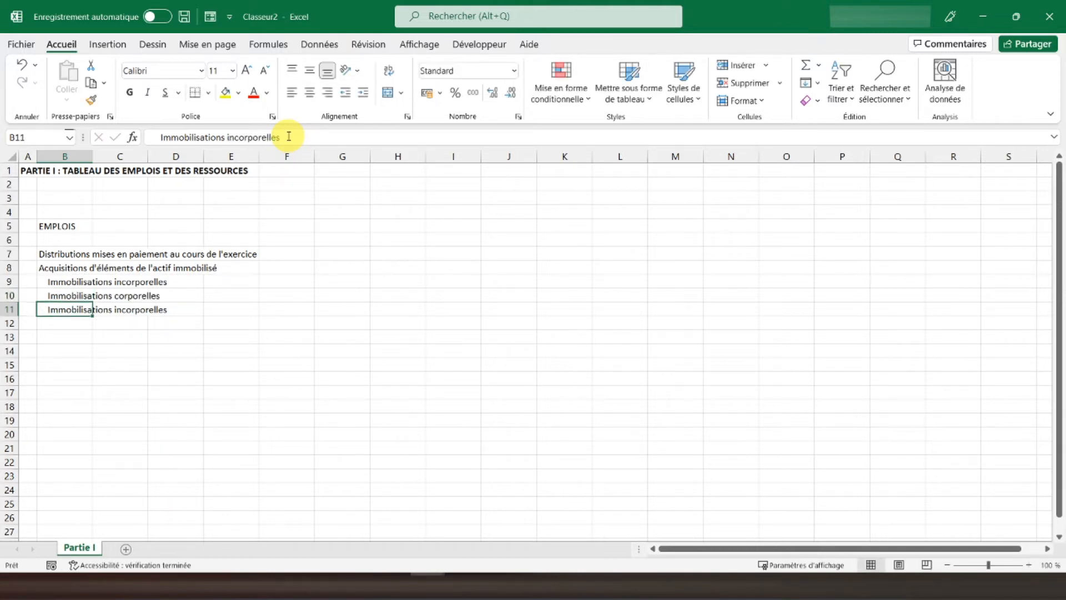
- Change the copied label in cell B11 to "Immobilisations financières", keeping its leading indent
double_click(289, 136)
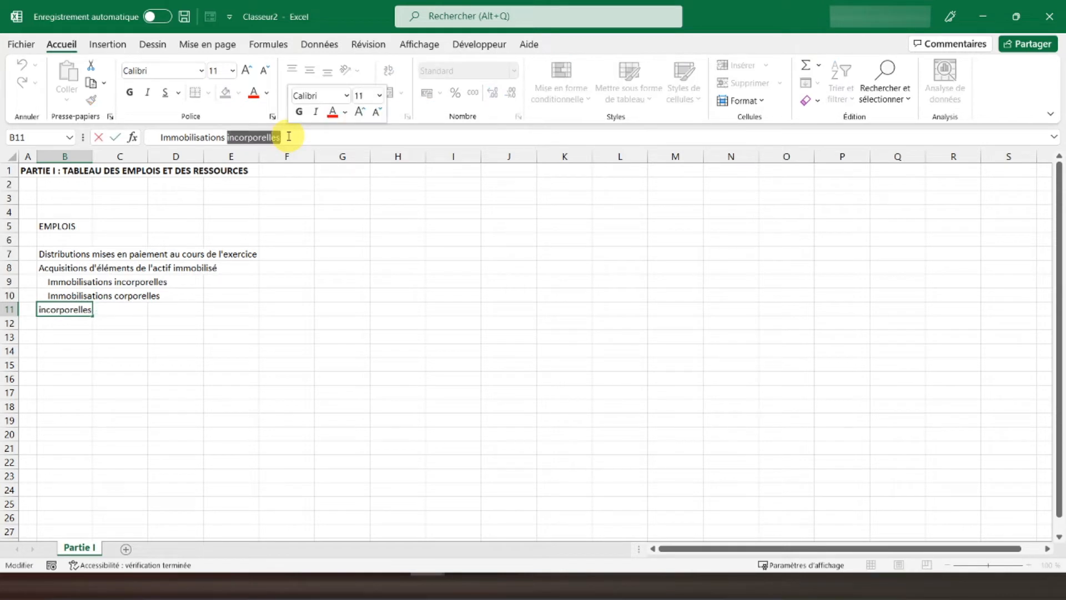
type("financières")
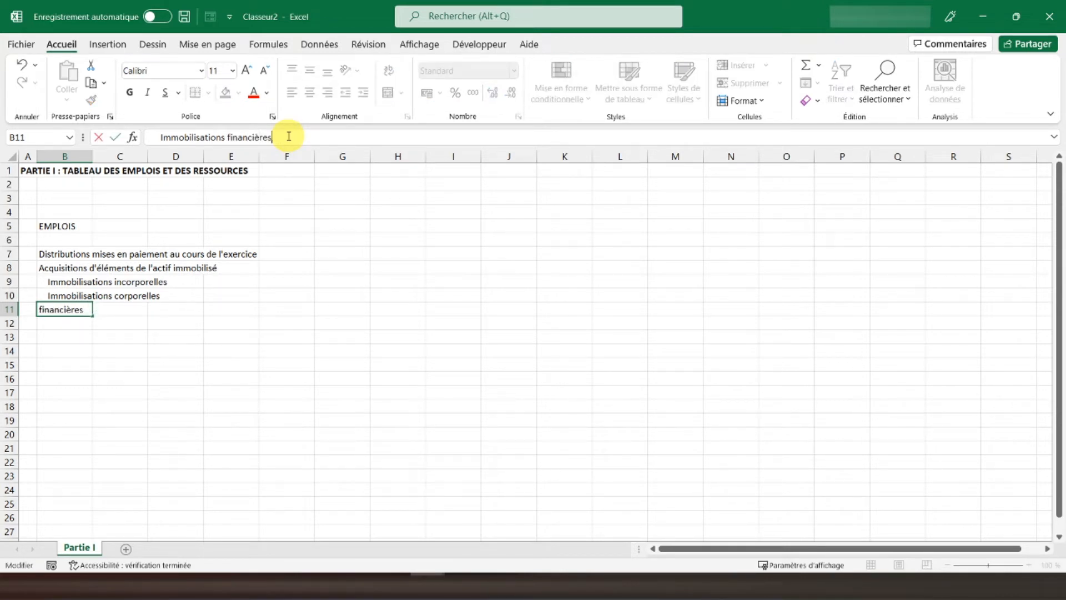
key("Return")
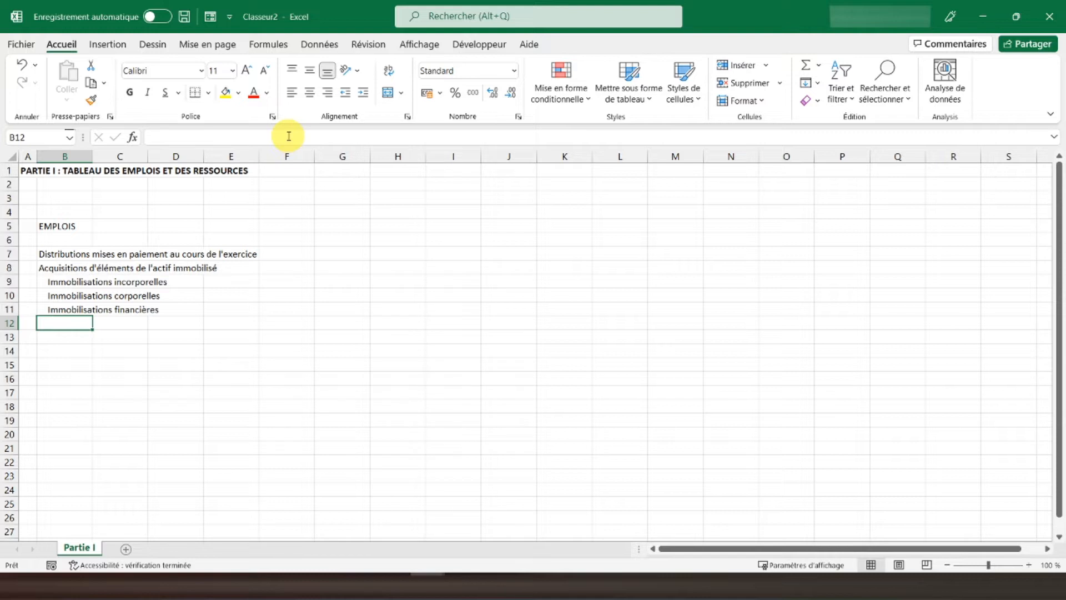
- Enter the label "Charges à répartir sur plusieurs exercices" in cell B12
type("Charg")
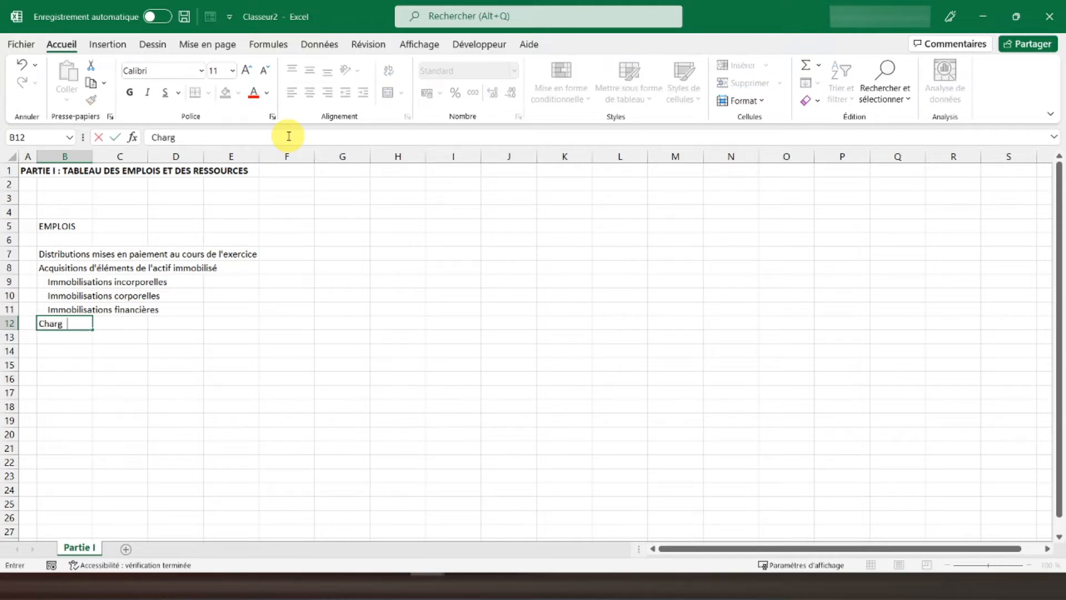
type("es à répartir sur plu")
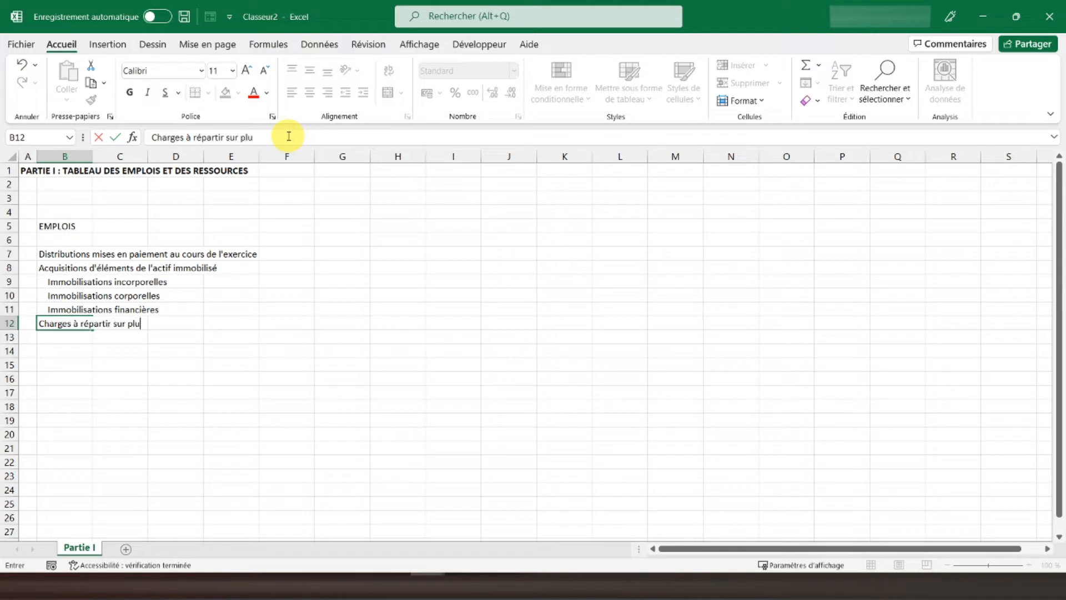
type("sieurs exercices")
key("Return")
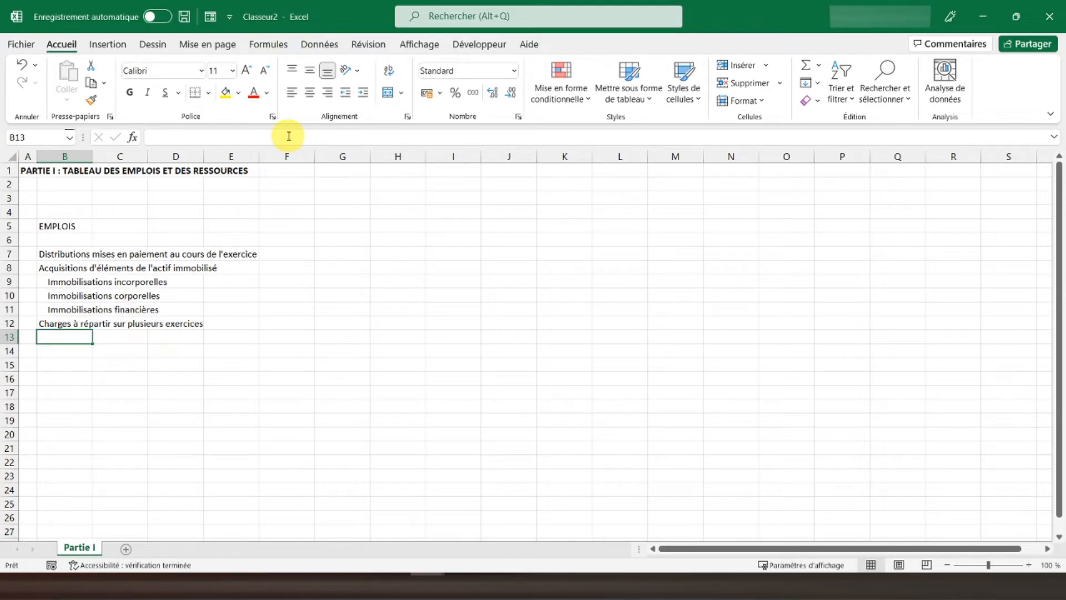
- Enter the label "Réduction des capitaux propres" in cell B13
type("R")
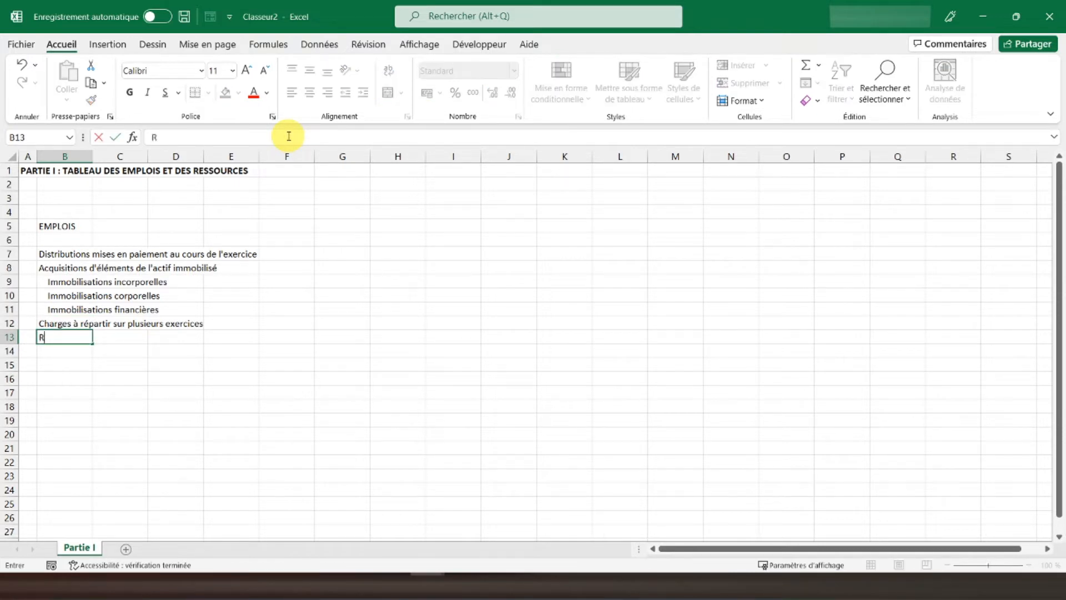
type("éduction des ")
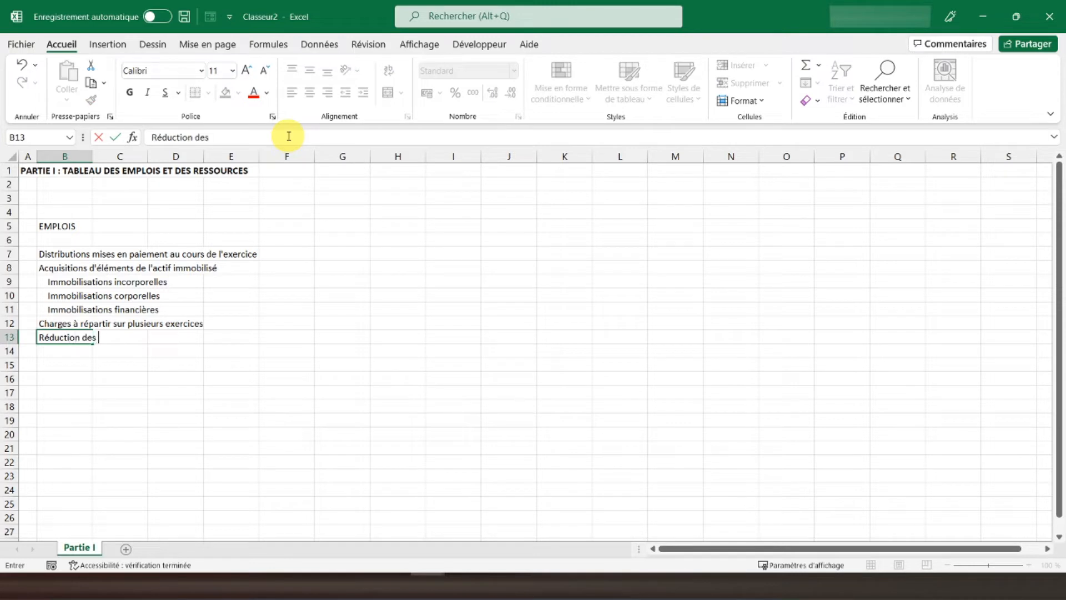
type("capitaux propres")
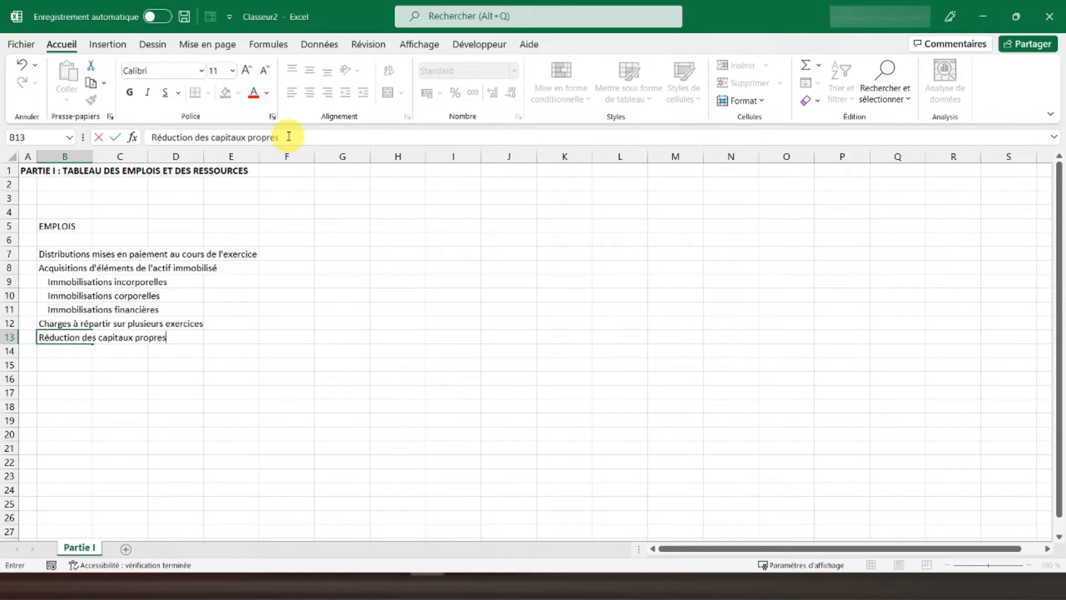
key("Return")
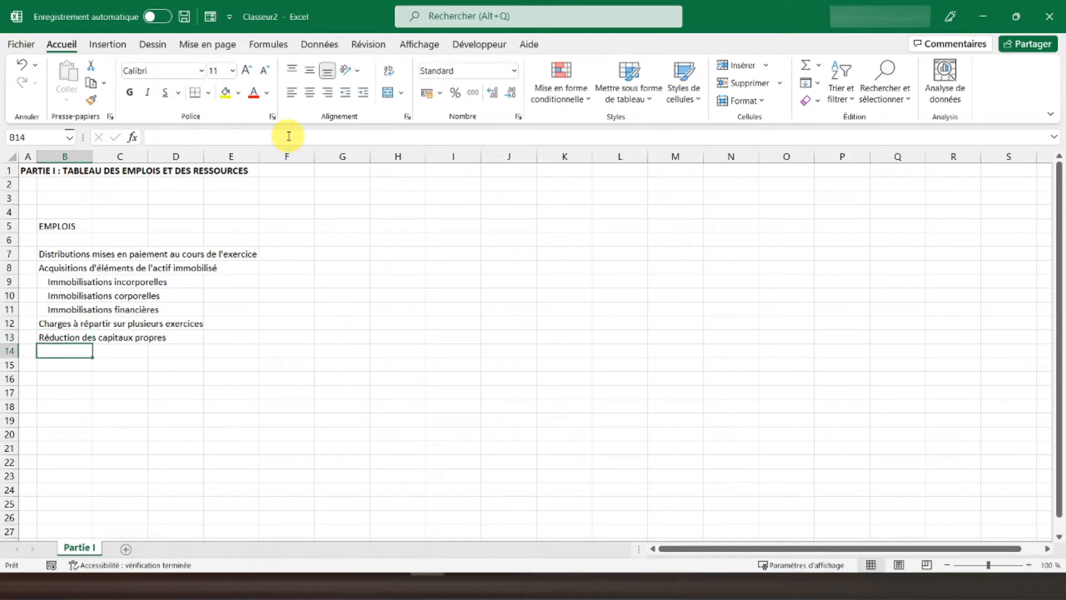
- Enter the label "Remboursement de dettes financières" in cell B14
type("Rem")
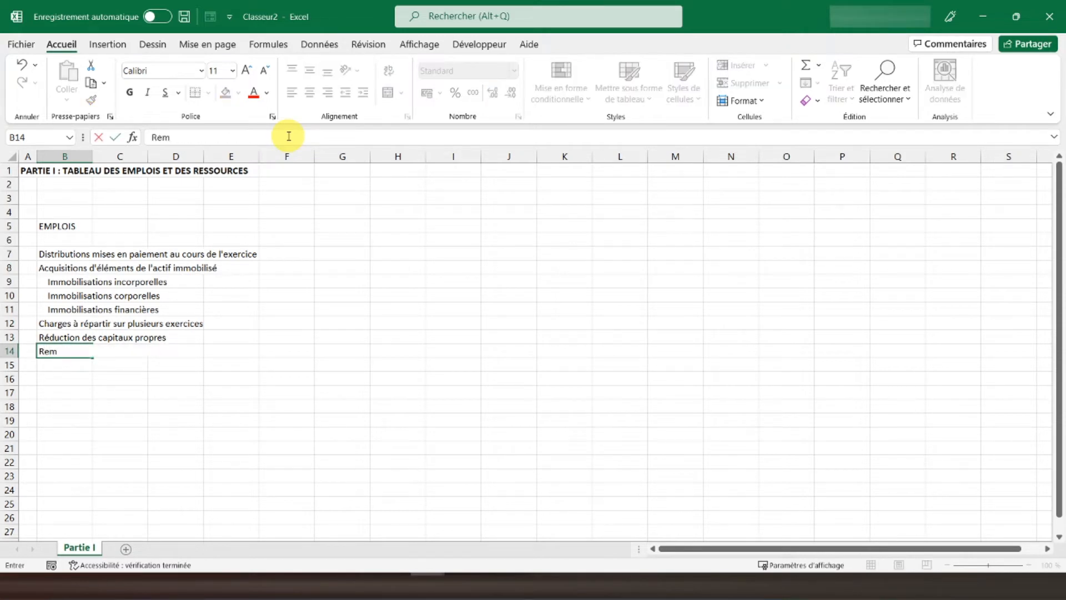
type("boursement de dettes")
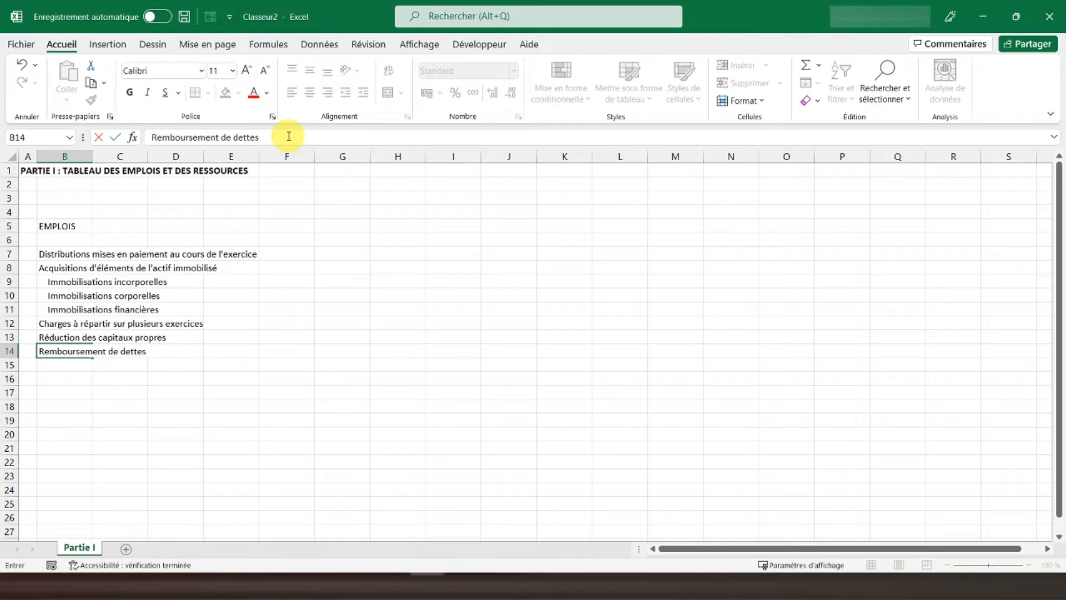
type(" financières")
key("Return")
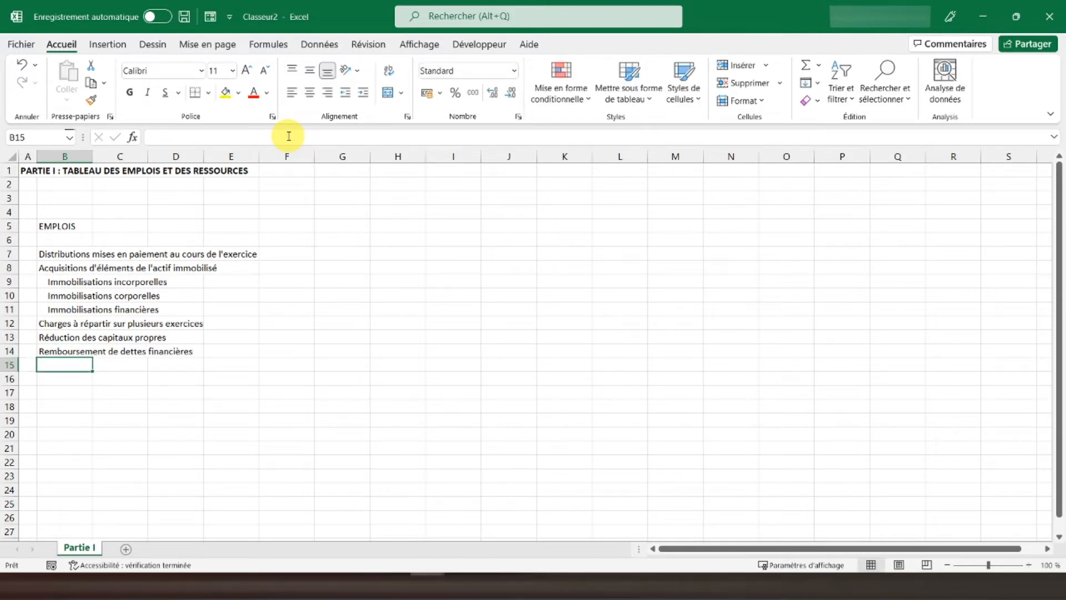
- Enter the label "Total des emplois" in cell B17, leaving rows 15 and 16 empty
key("Return")
key("Return")
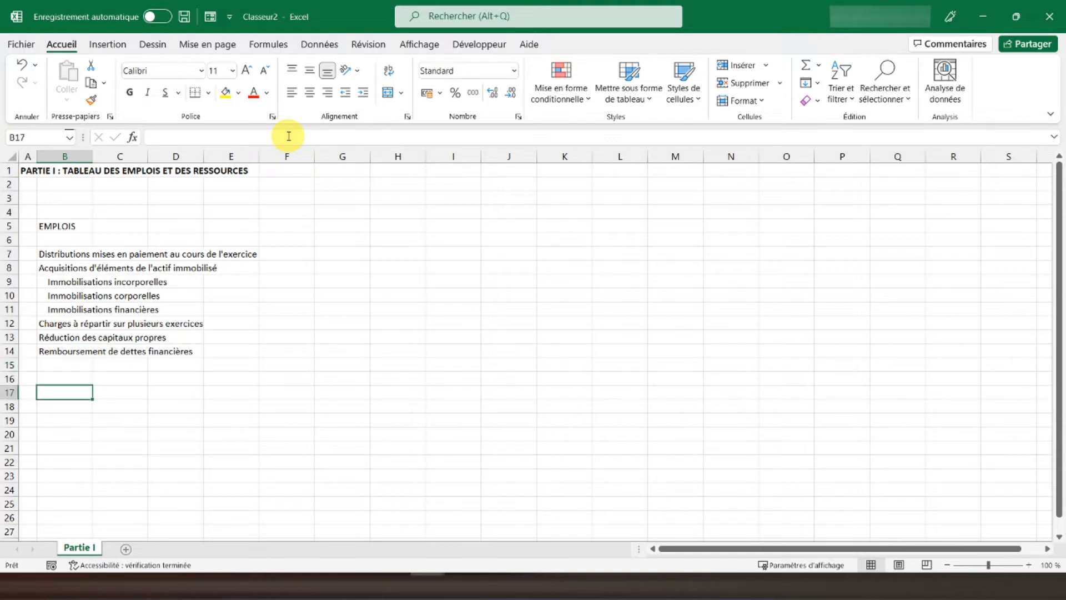
type("Total des emplois")
key("Return")
- Enter the label "Variation du fons de roulement net global (ressource nette)" in cell B19, leaving row 18 empty
key("Return")
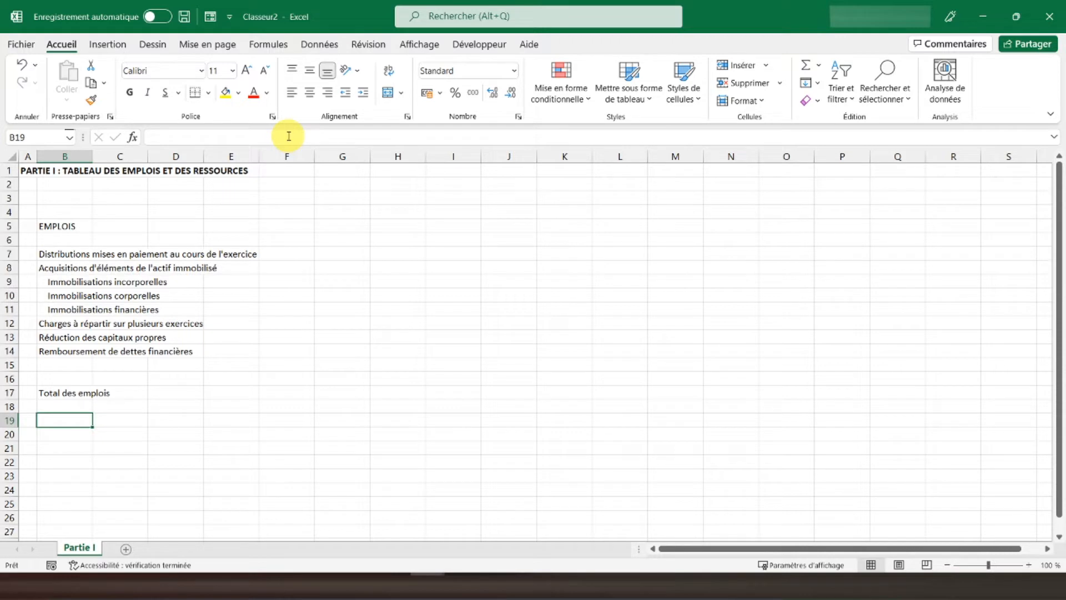
type("Variatio")
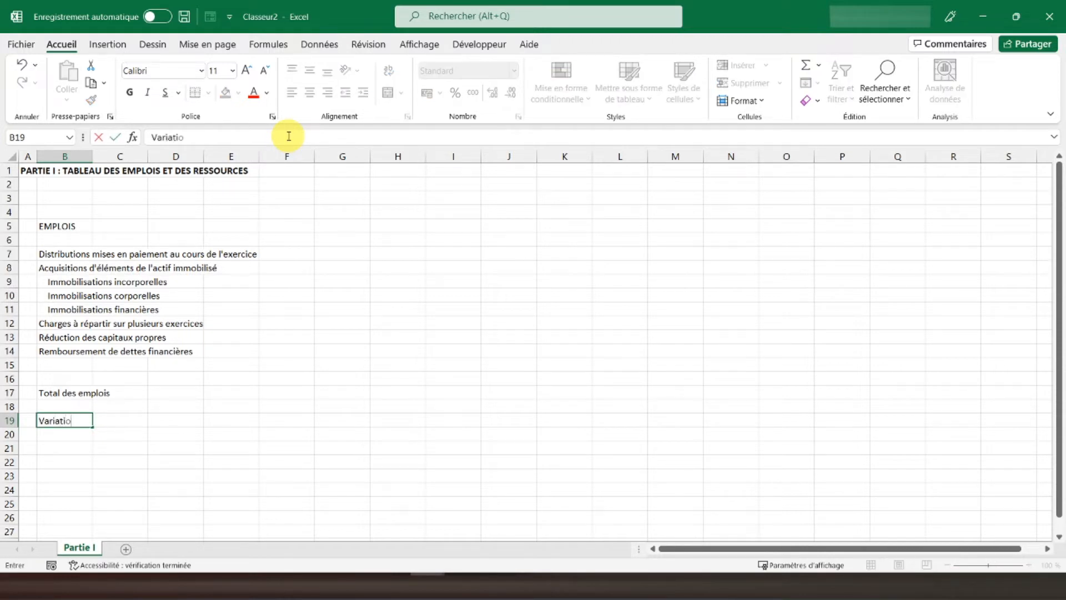
type("n du fons de roulement net")
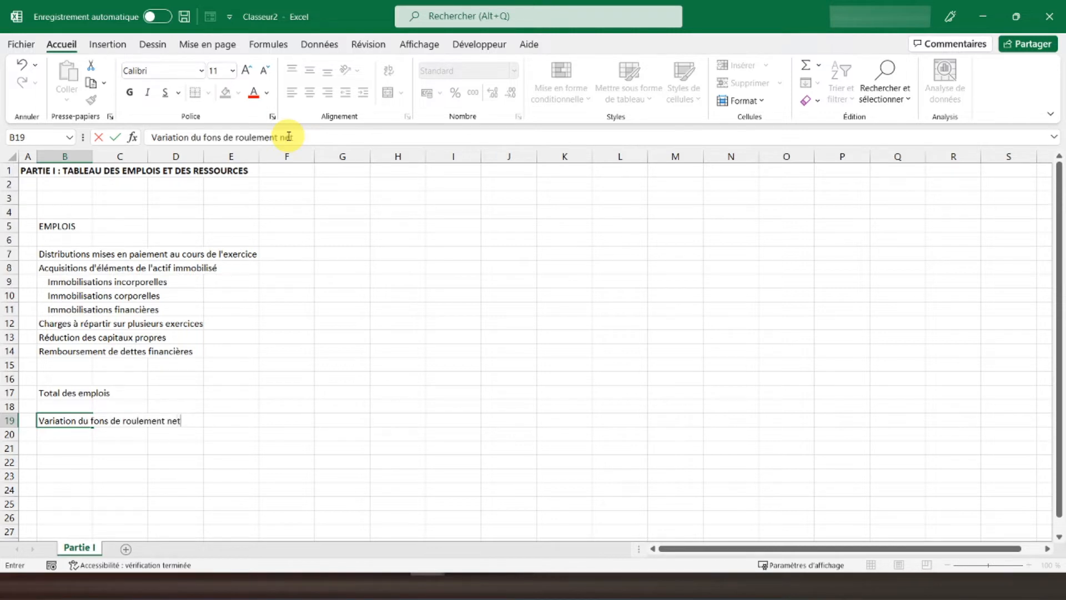
type(" global (ressource")
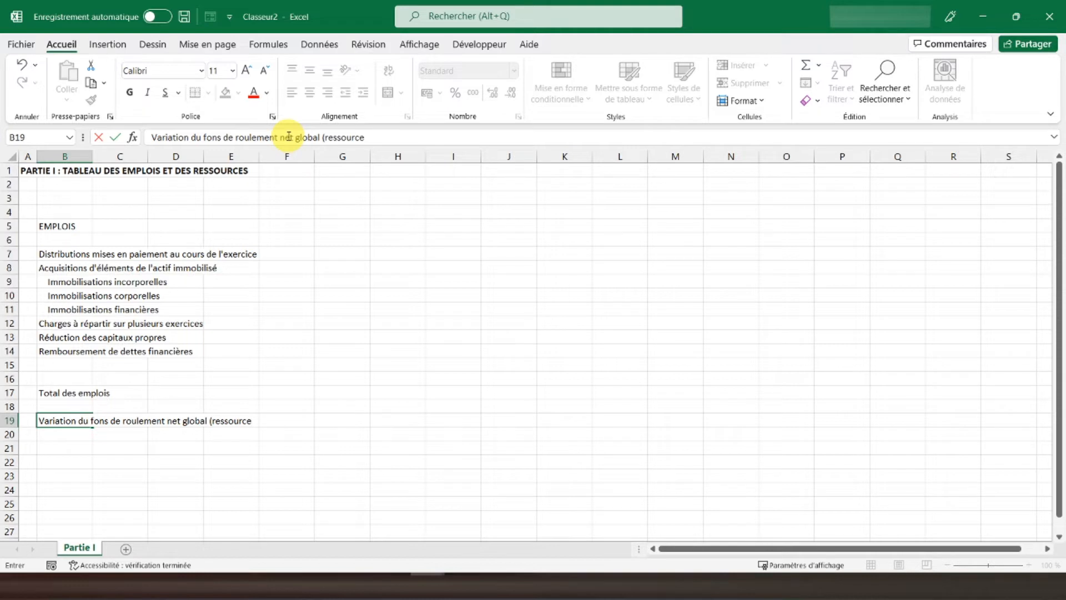
type(" nette")
key("Return")
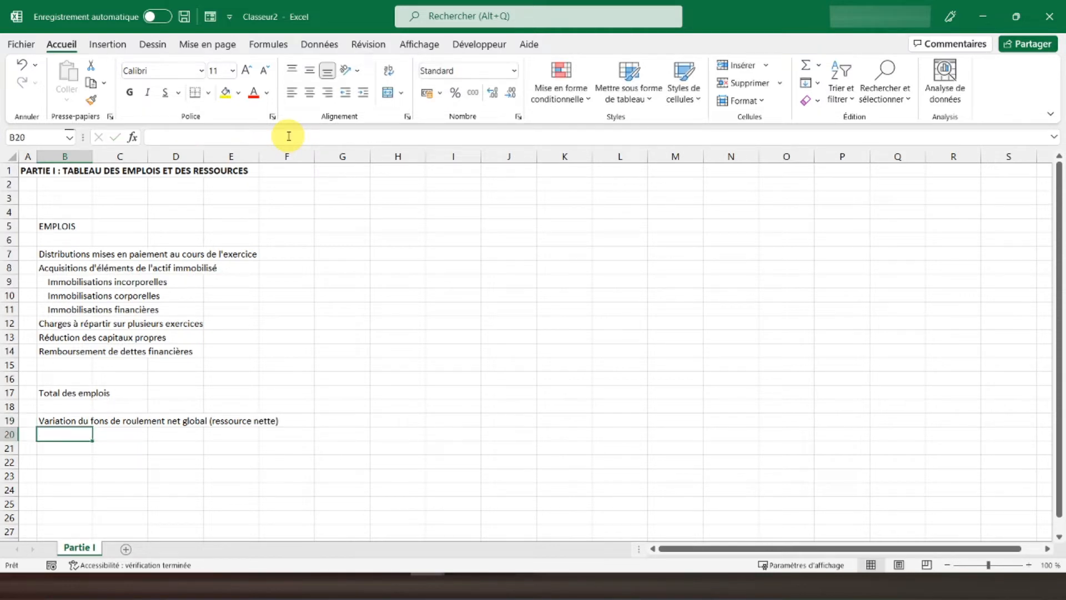
- Widen column B automatically so that it fits its longest label
double_click(93, 153)
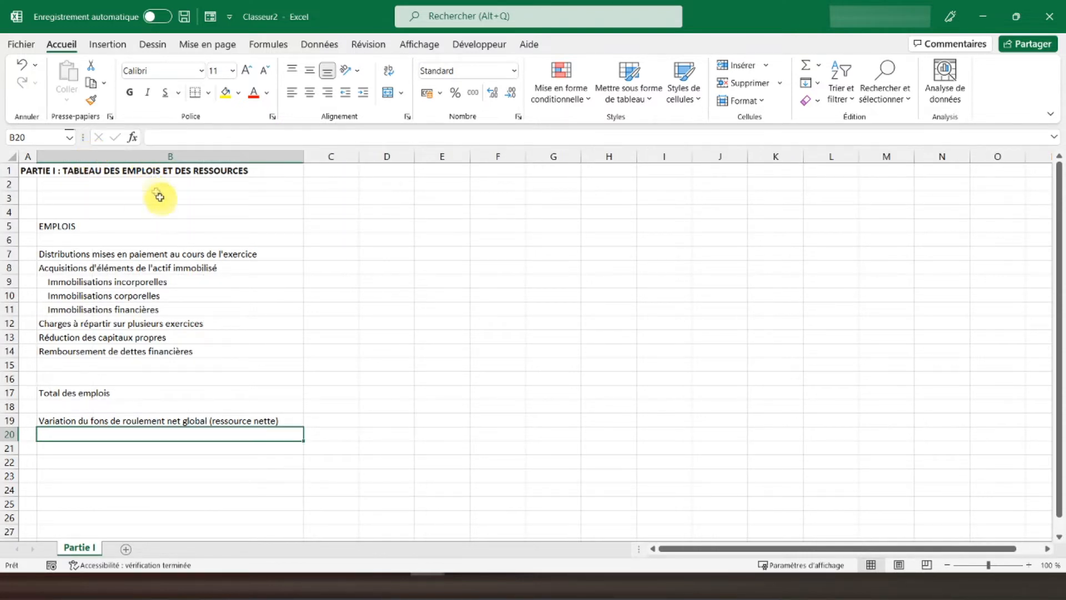
left_click(257, 422)
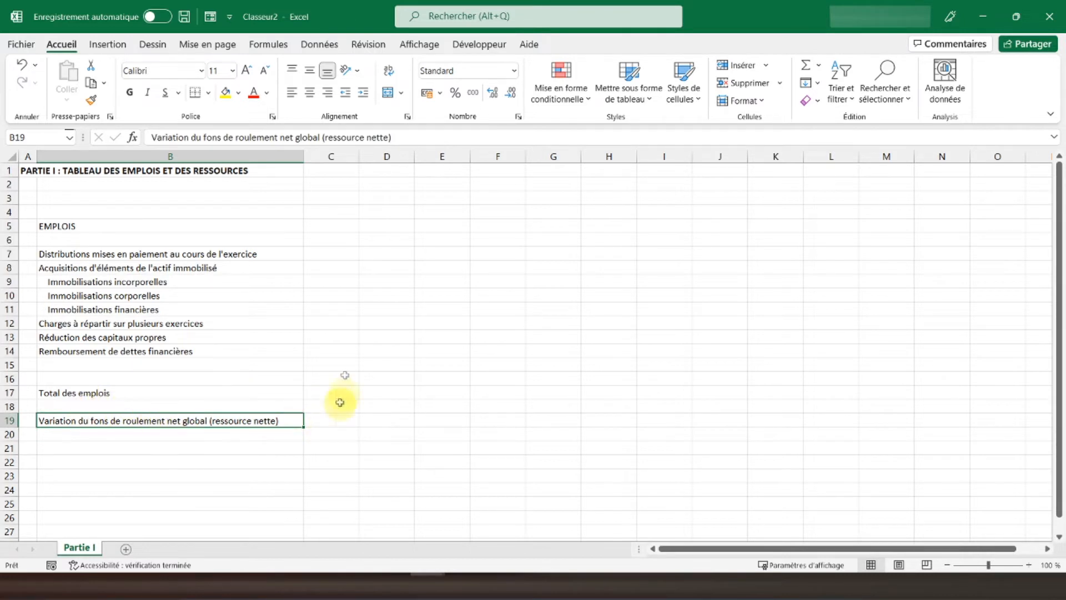
left_click(105, 223)
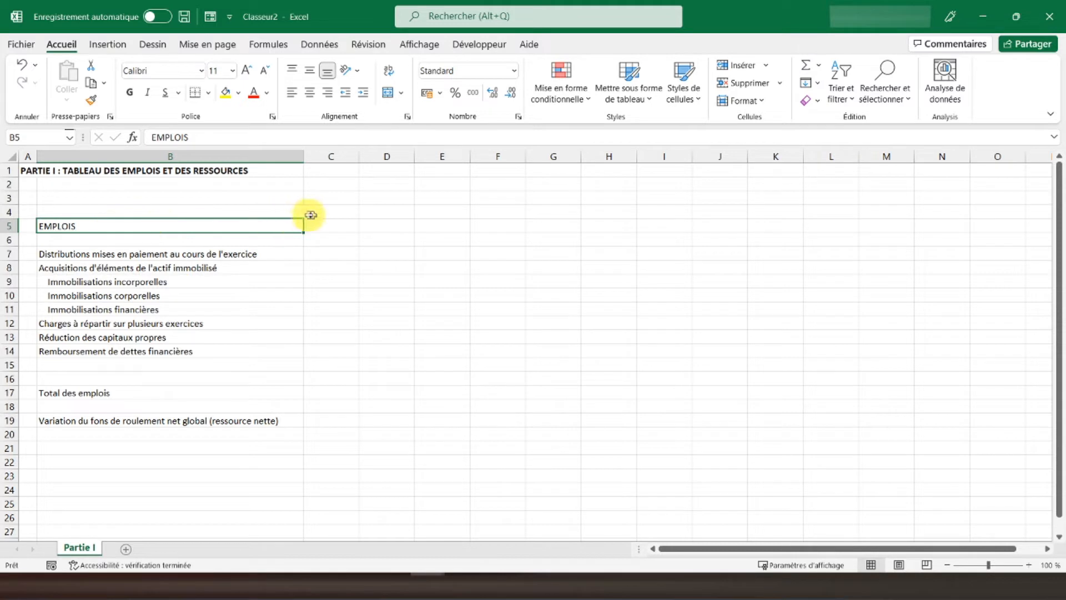
left_click(343, 224)
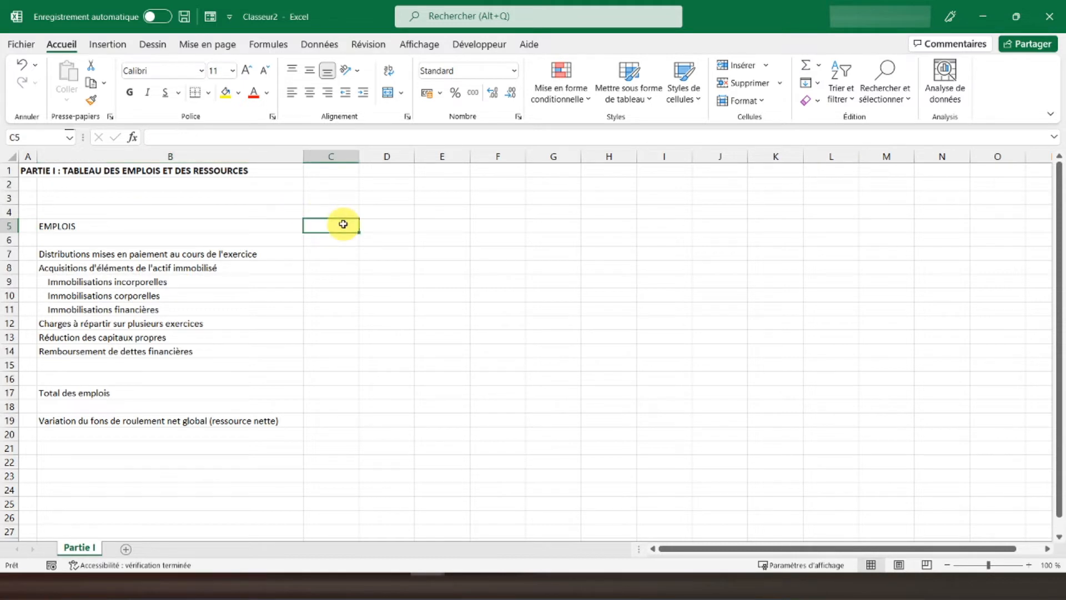
type("EXERCICE")
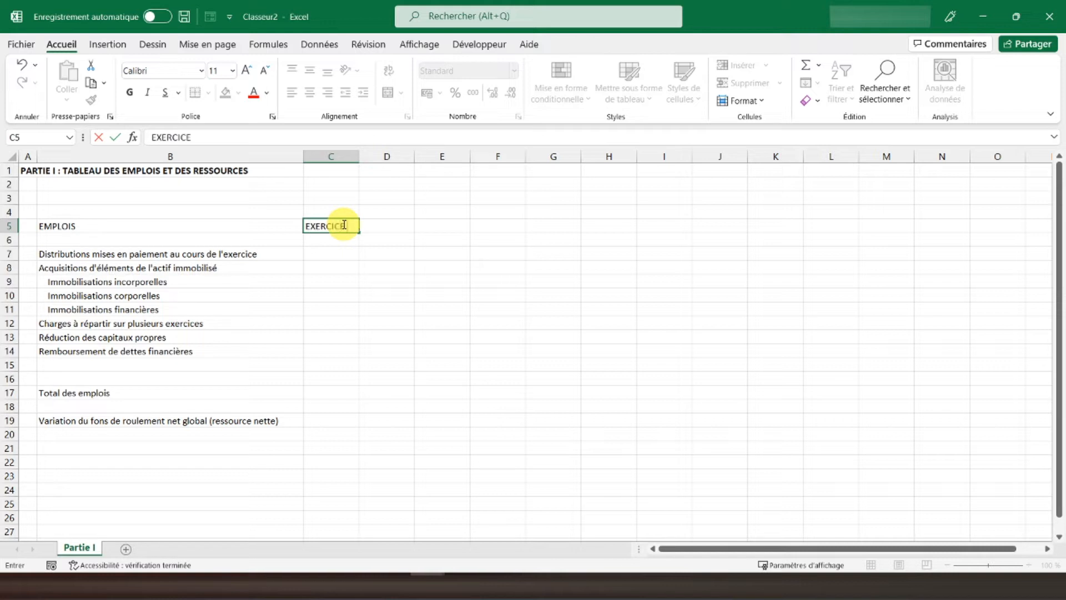
type(" N")
key("Tab")
type("EXER")
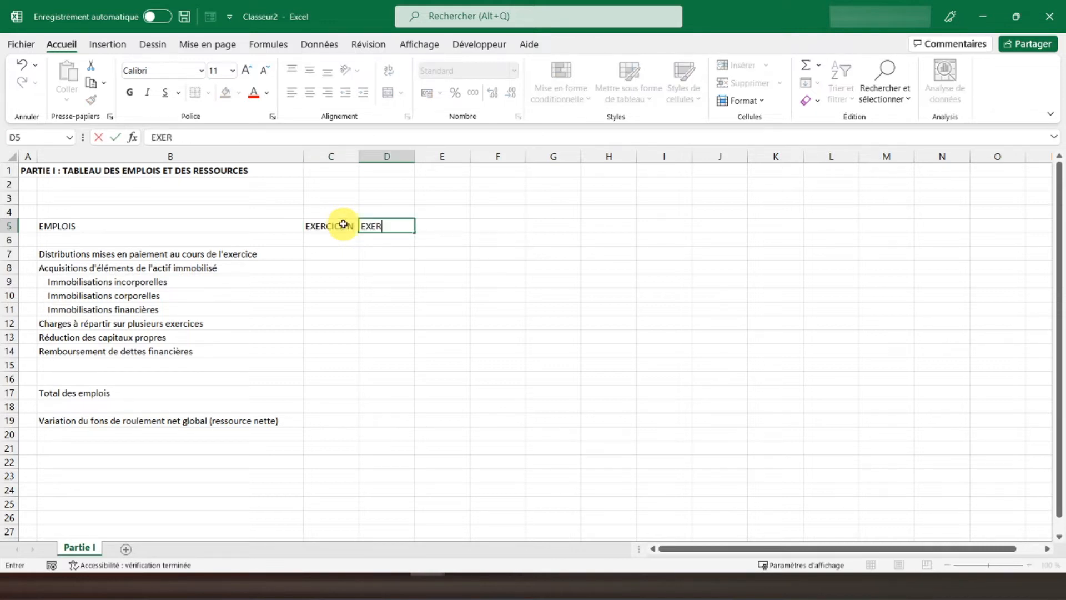
key("BackSpace")
key("BackSpace")
key("BackSpace")
key("BackSpace")
key("Return")
- Enter the column headings "Exercice N" in cell C5 and "Exercice N-1" in cell D5
left_click(343, 224)
type("E")
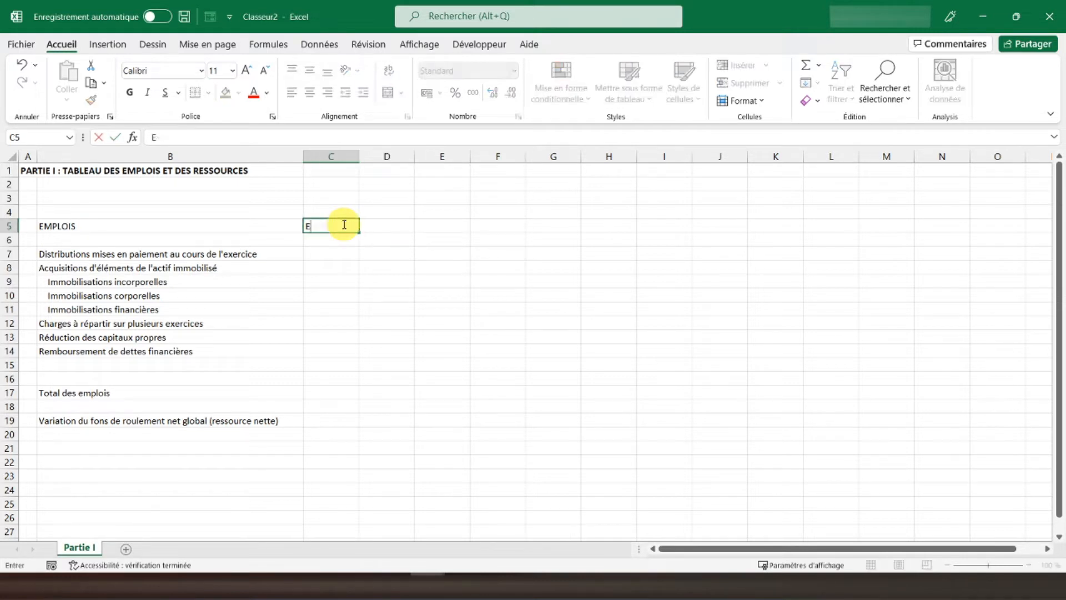
type("xercice N")
key("Tab")
type("Exe")
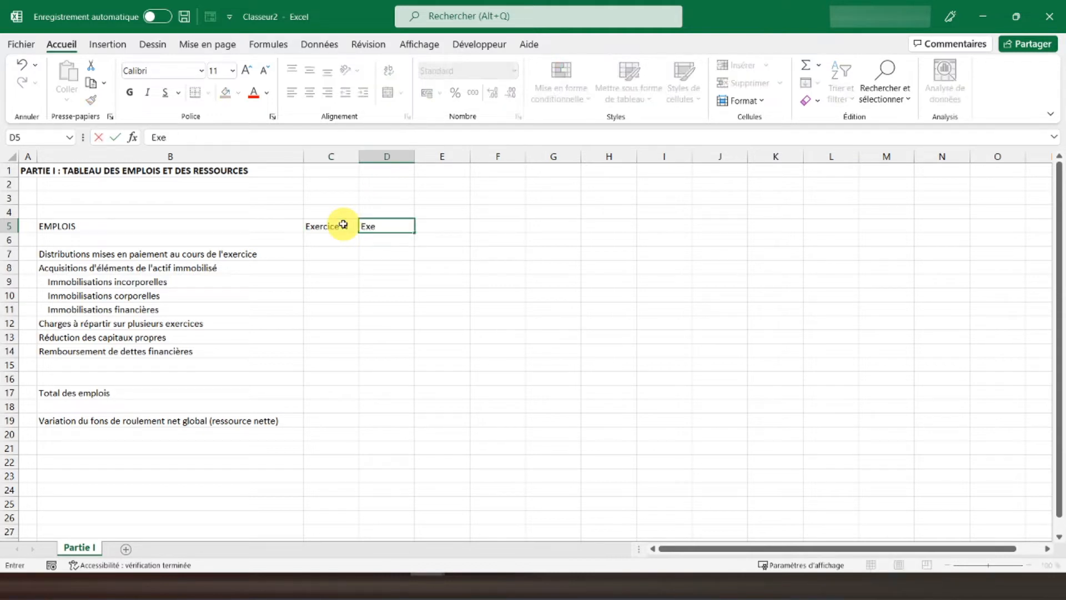
type("rcice N-1")
key("Return")
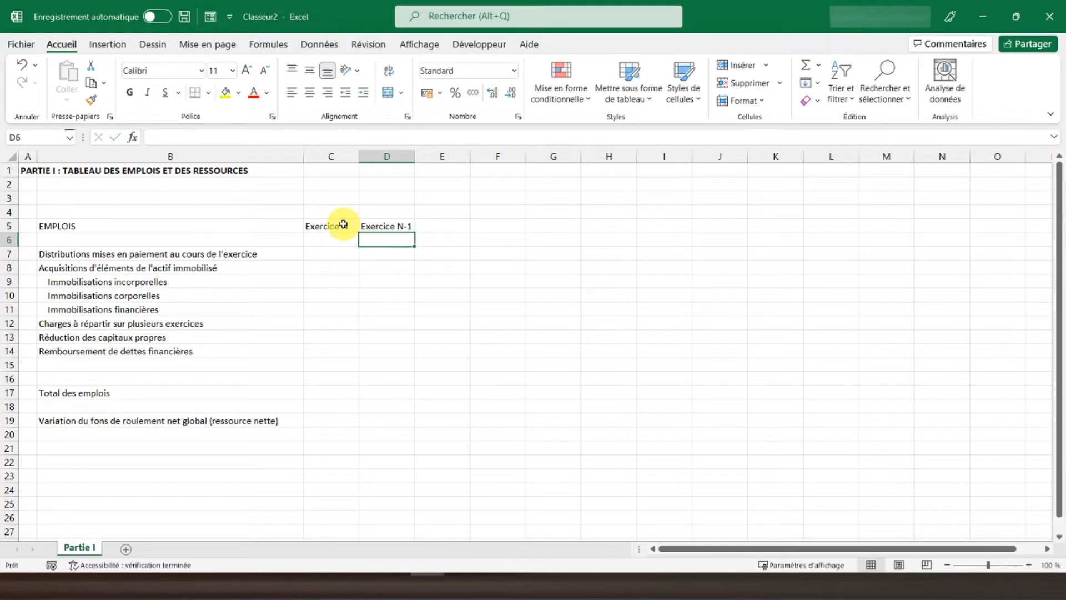
- Enter the heading "RESSOURCES" in cell E5 to begin the resources side of the table
left_click(428, 223)
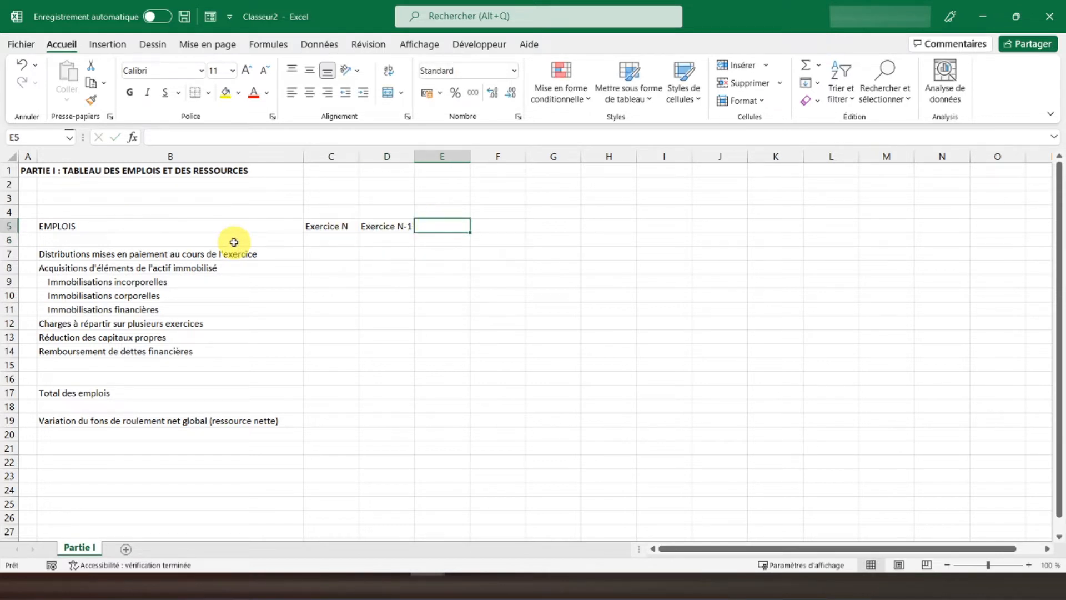
type("RESSOURCES")
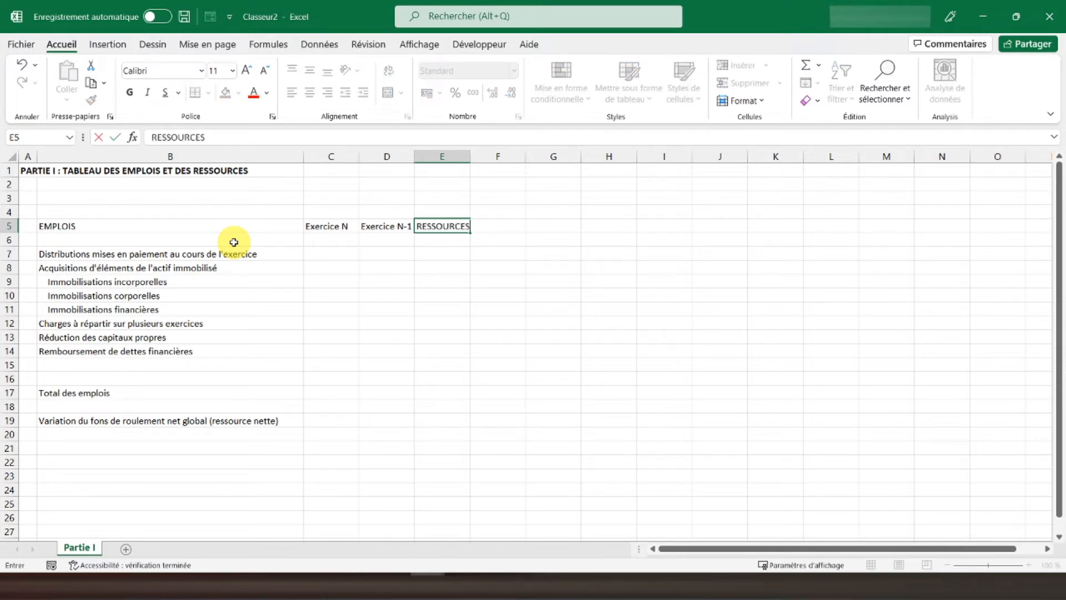
key("Return")
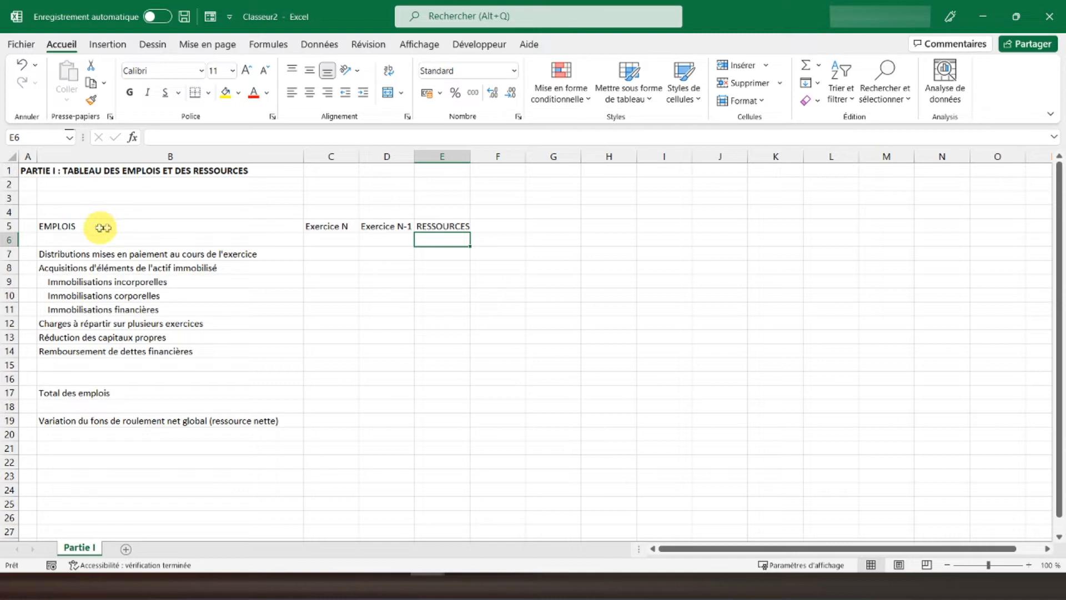
- Copy the headings "Exercice N" and "Exercice N-1" from cells C5:D5 to cells F5:G5
left_click_drag(344, 228, 377, 226)
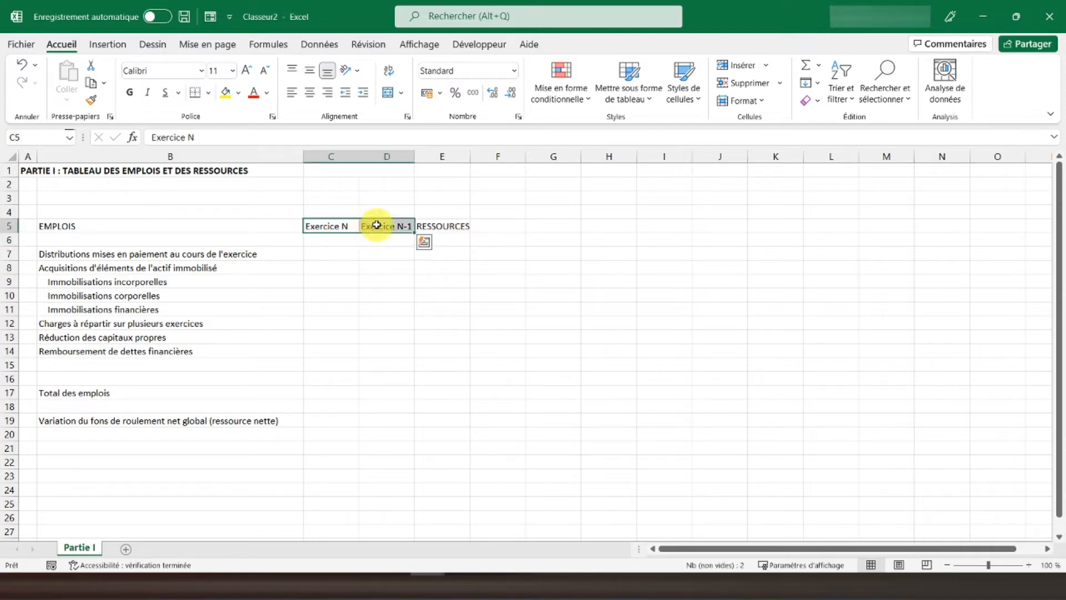
key("ctrl+c")
left_click(512, 226)
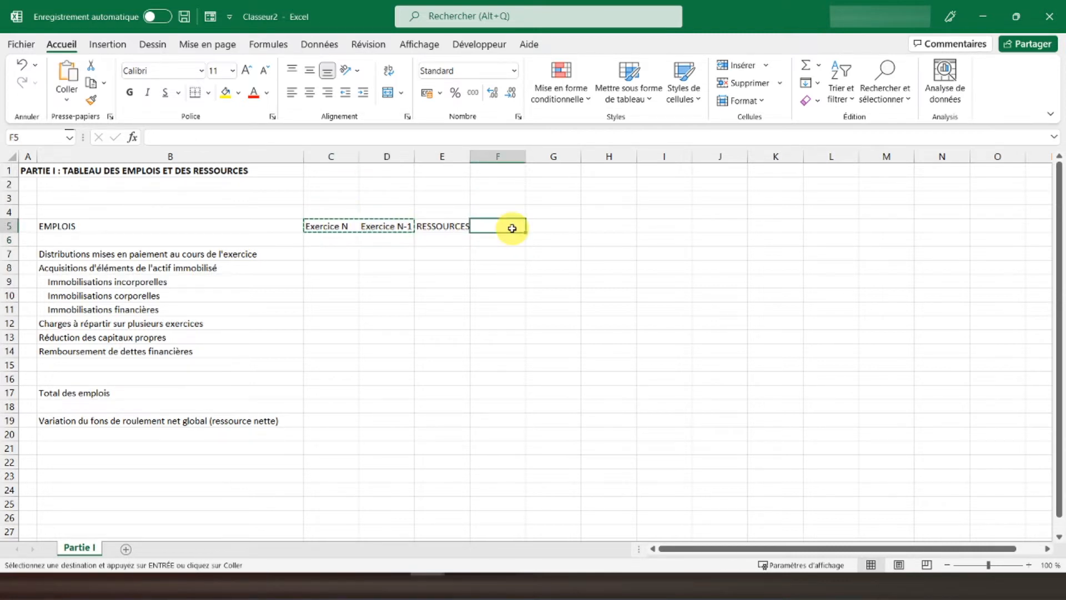
key("ctrl+v")
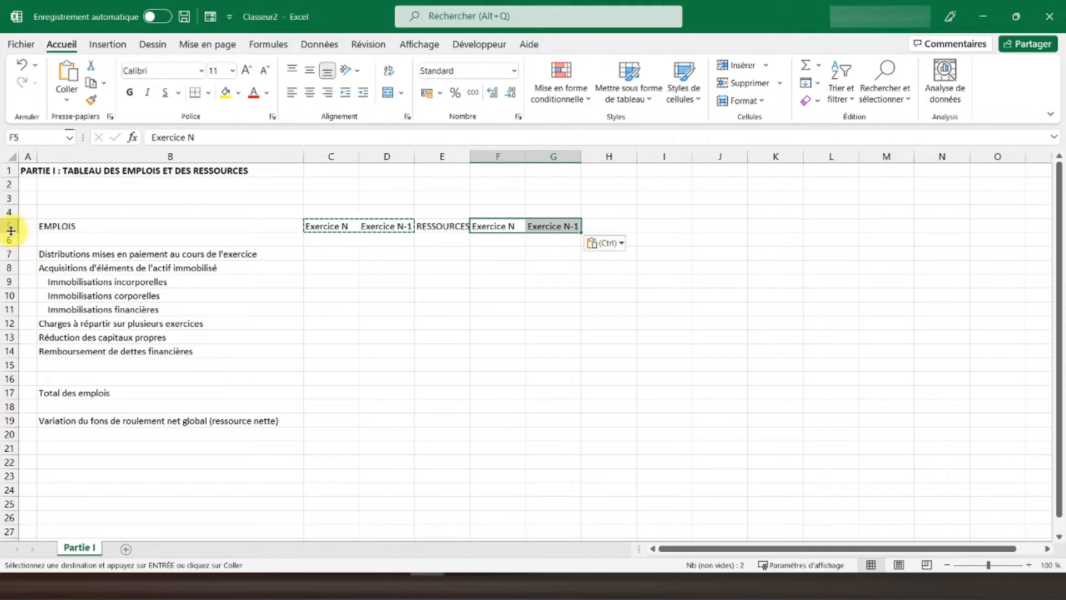
- Make the headings in row 5 bold and centred, and fit column E's width to the RESSOURCES heading
left_click(12, 225)
left_click(129, 92)
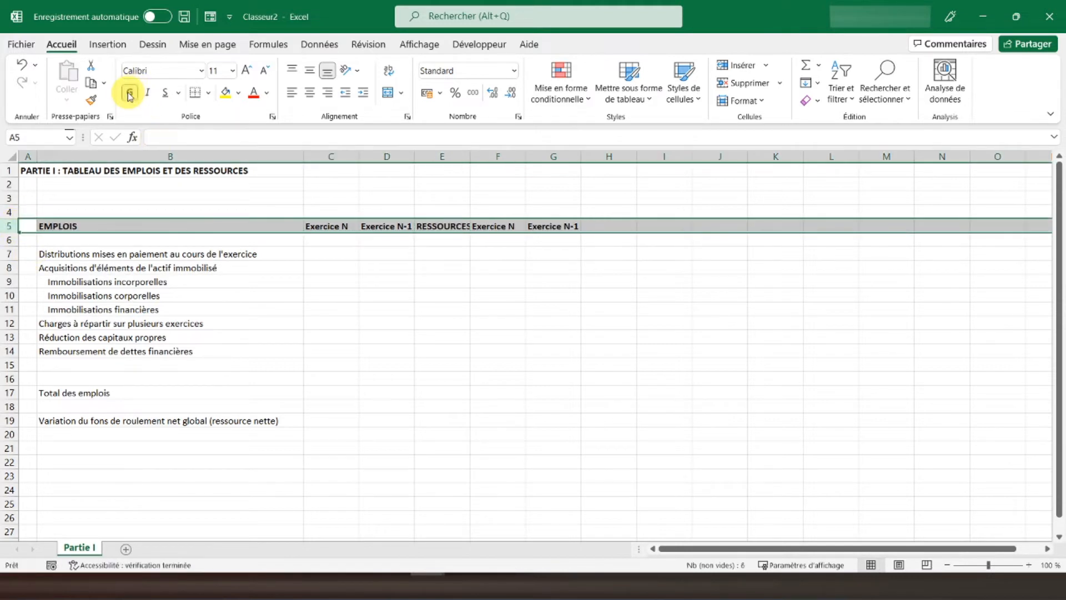
double_click(471, 157)
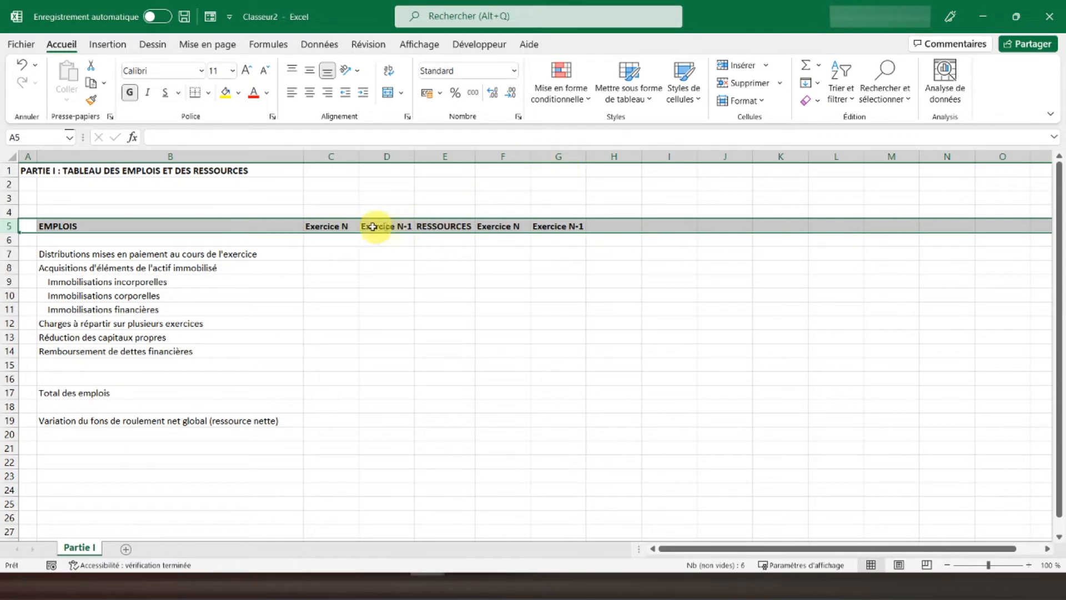
left_click(312, 95)
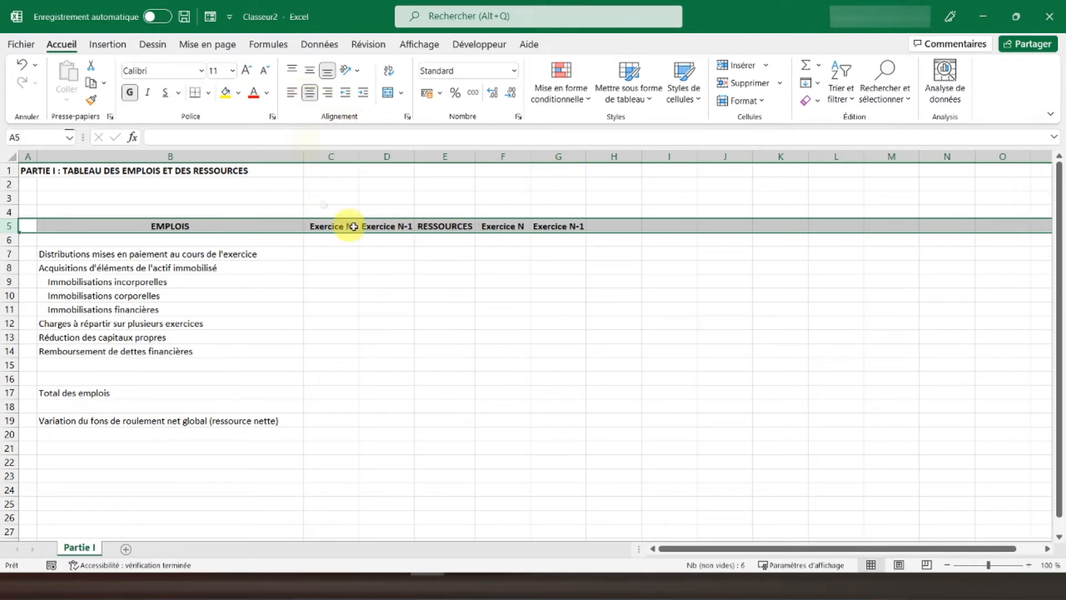
- Enter the label "Capacité d'autofinancement de l'exercice" in cell E7
left_click(430, 240)
left_click(439, 253)
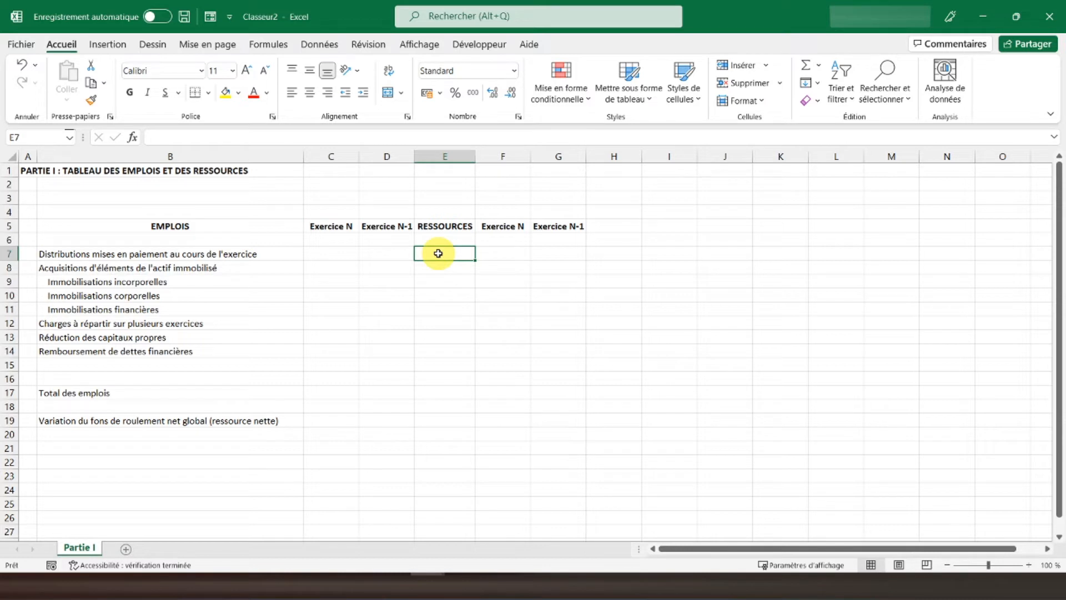
type("Capacité d'autofinancement de l'exercice")
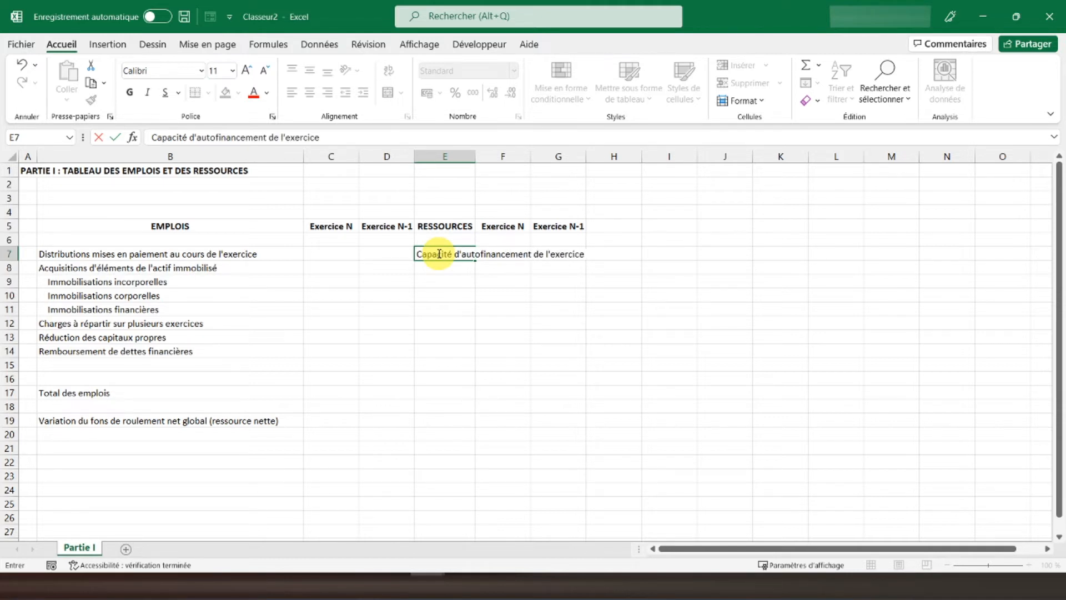
key("Return")
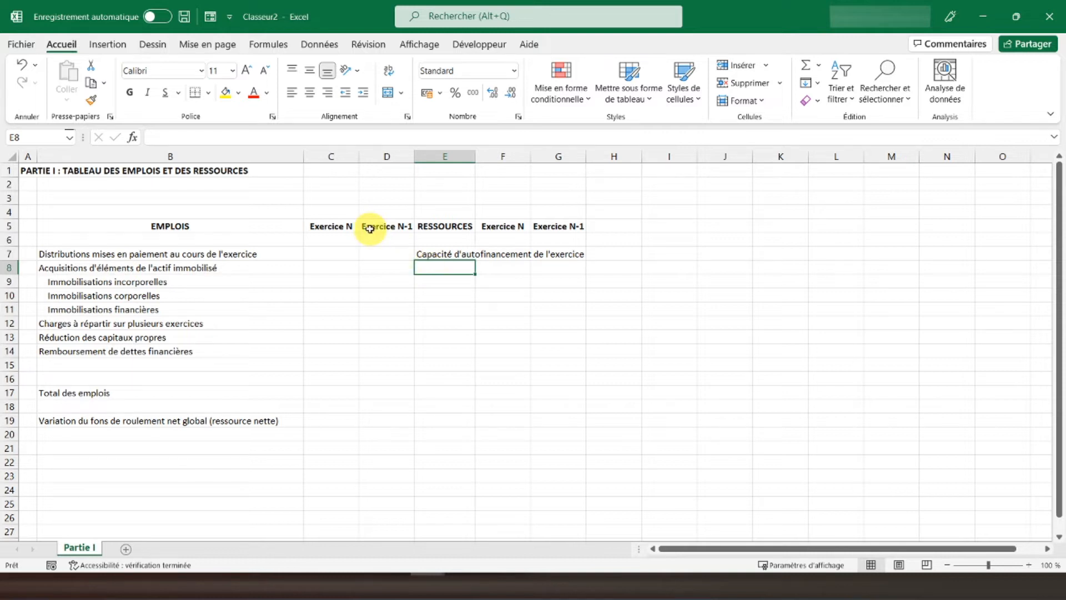
- Enter the label "Cessions ou réductions d'éléments de l'actif immobilisé" in cell E8
type("Cessions")
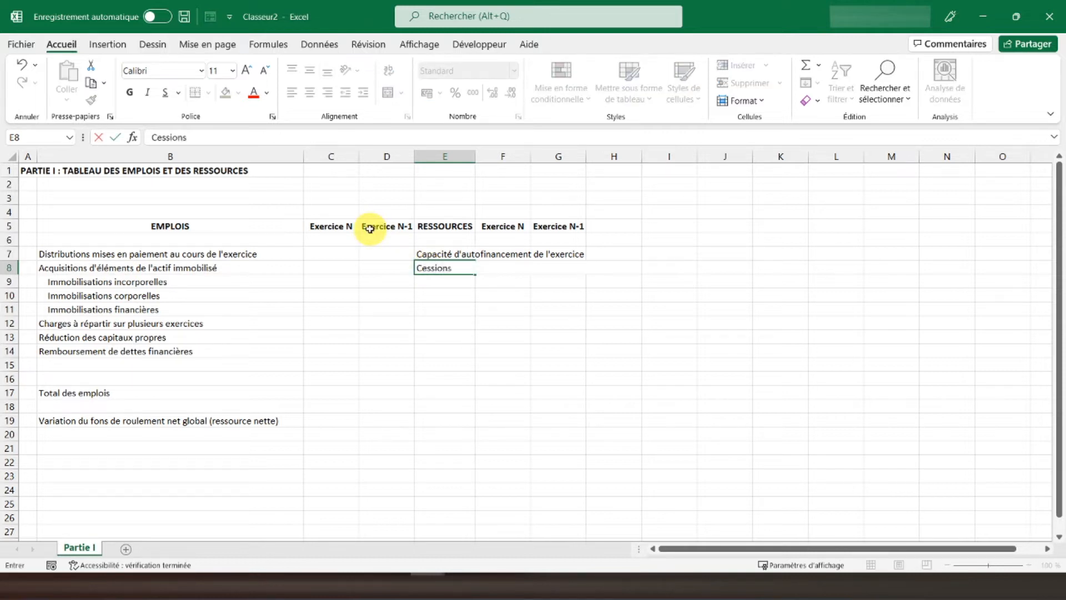
type(" ou réductions")
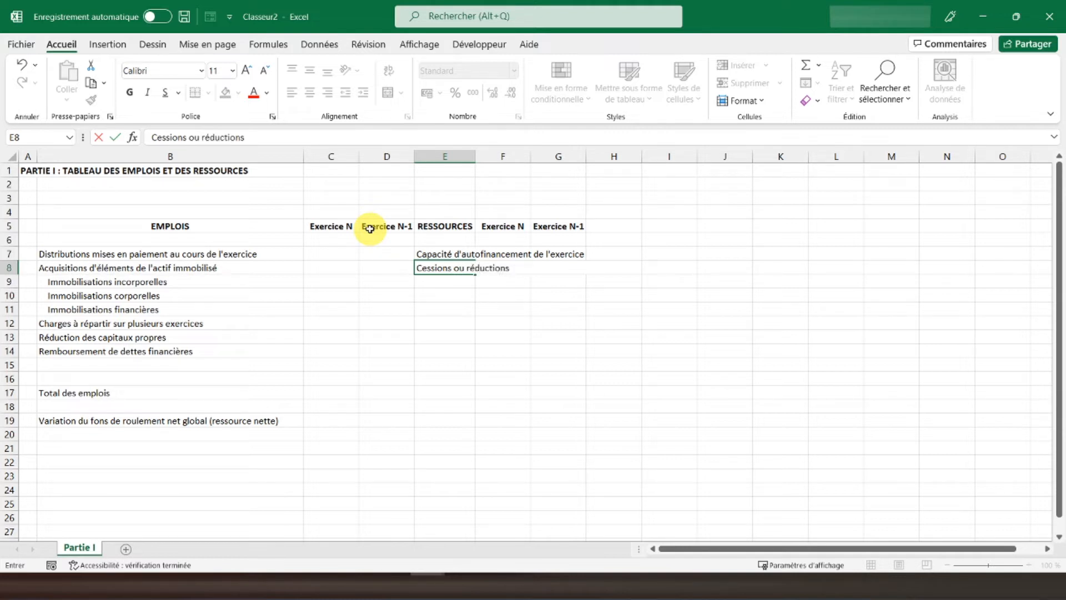
type(" d'éléments de l'actif")
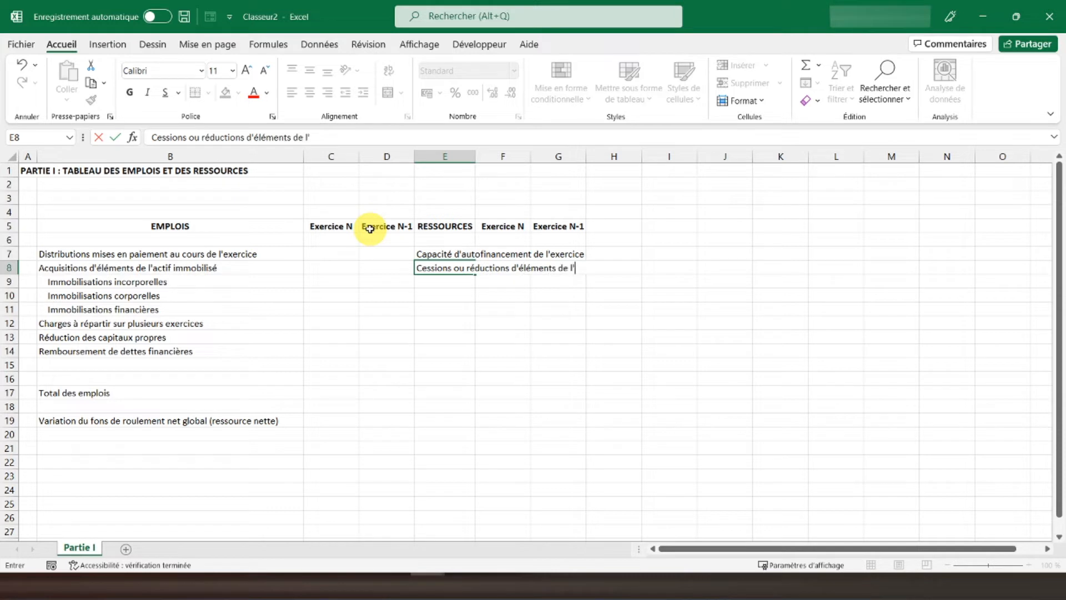
type(" immobilisé")
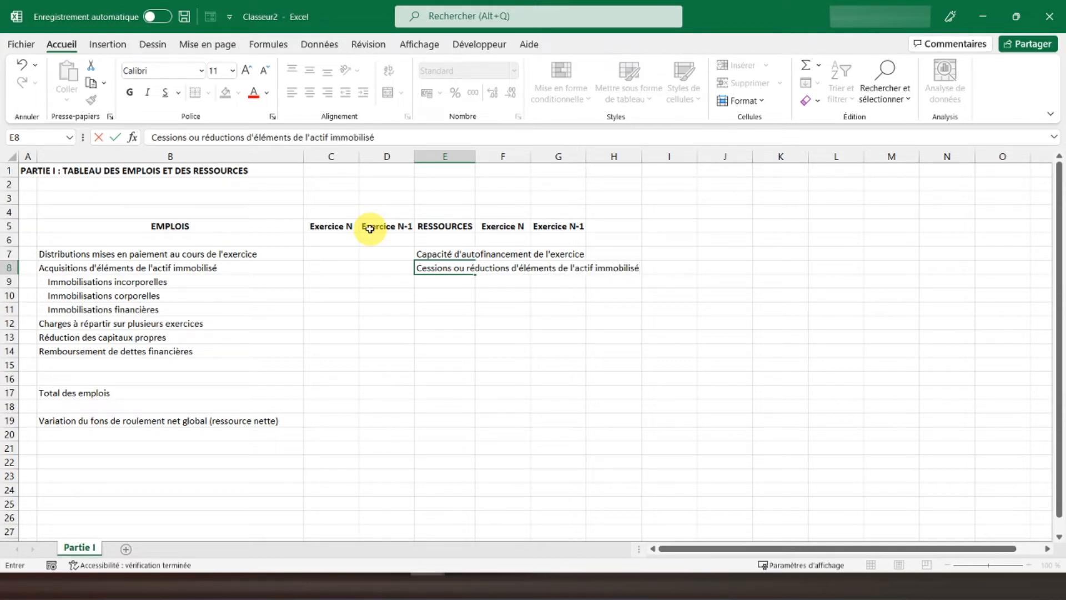
key("Return")
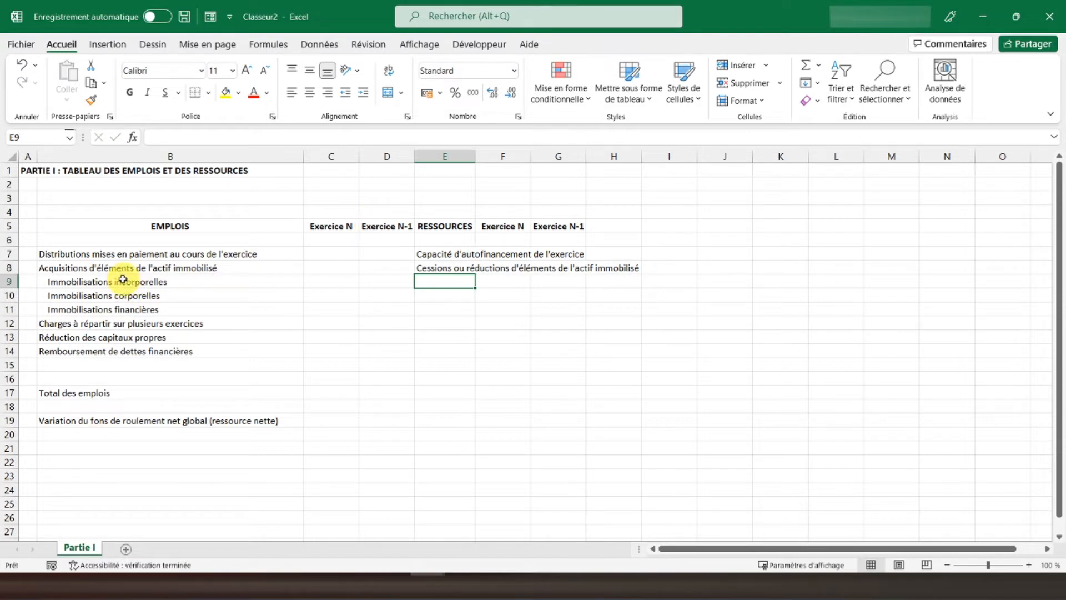
- Copy the three indented Immobilisations labels (incorporelles, corporelles, financières) from cells B9:B11 to cells E9:E11
left_click_drag(124, 281, 123, 305)
key("ctrl+c")
left_click(426, 282)
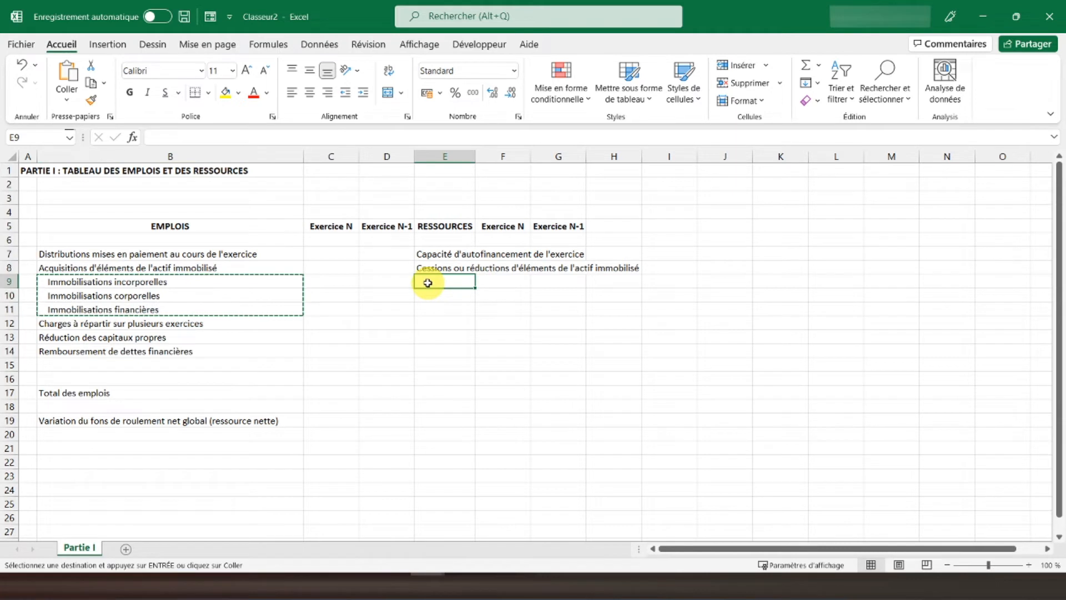
key("ctrl+v")
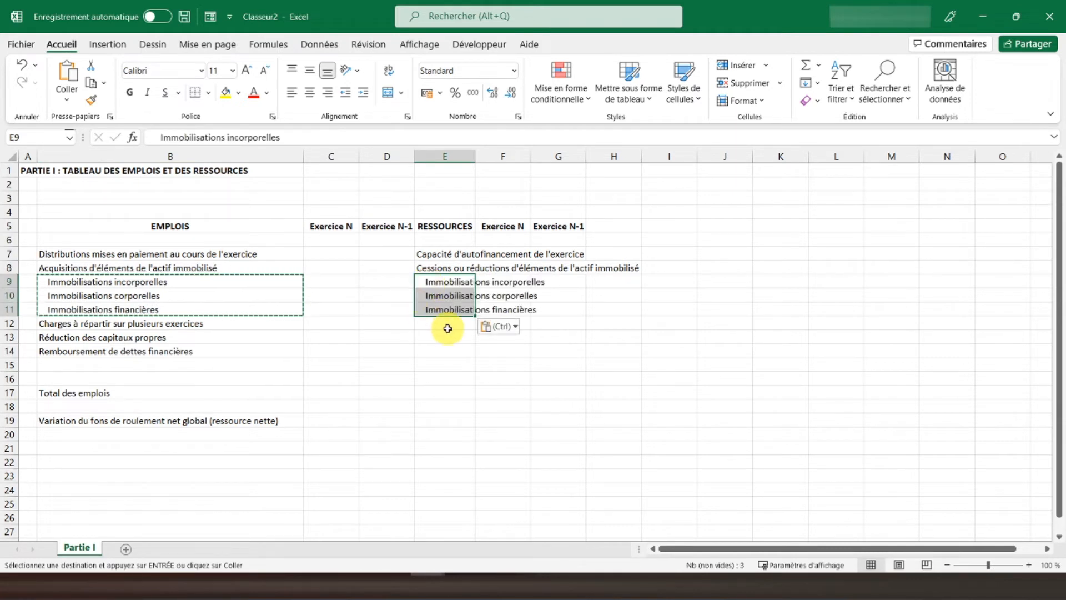
- Enter the label "Augmentation des capitaux propres" in cell E12
left_click(448, 328)
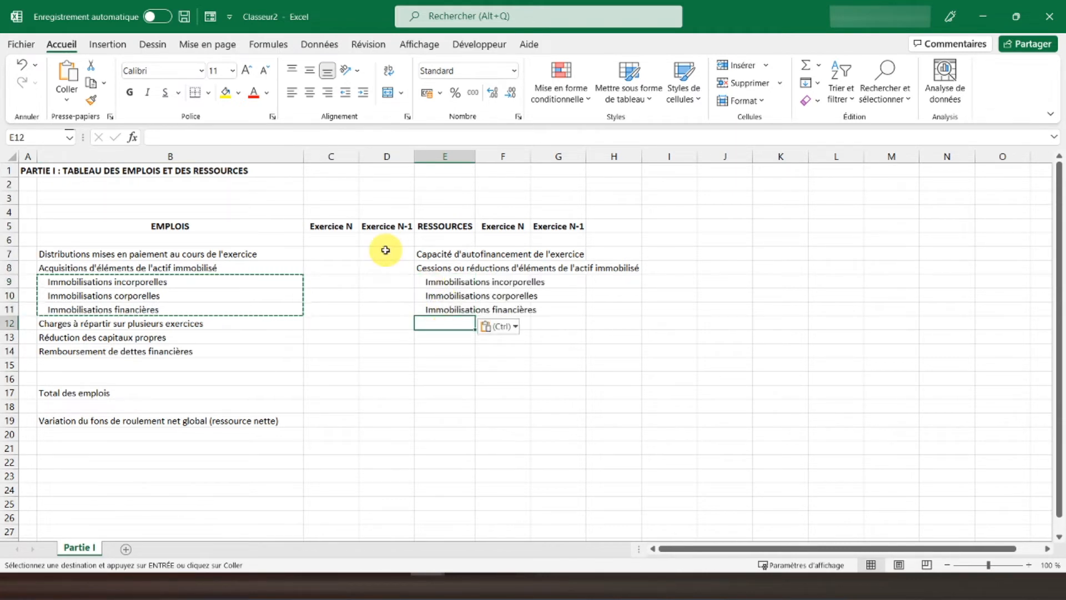
type("Augmentation")
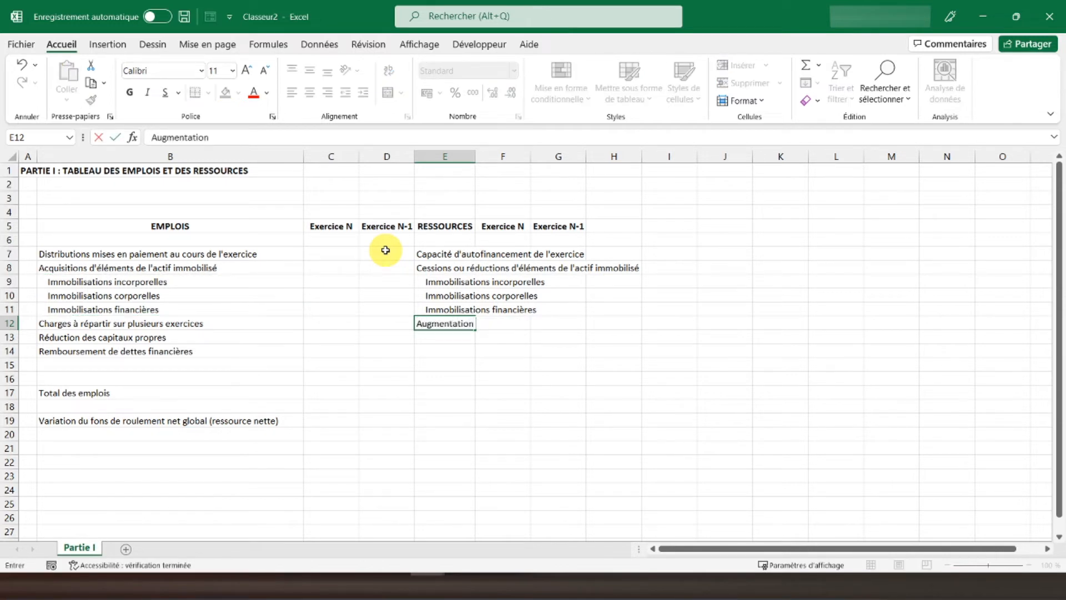
type(" des capitaux propres")
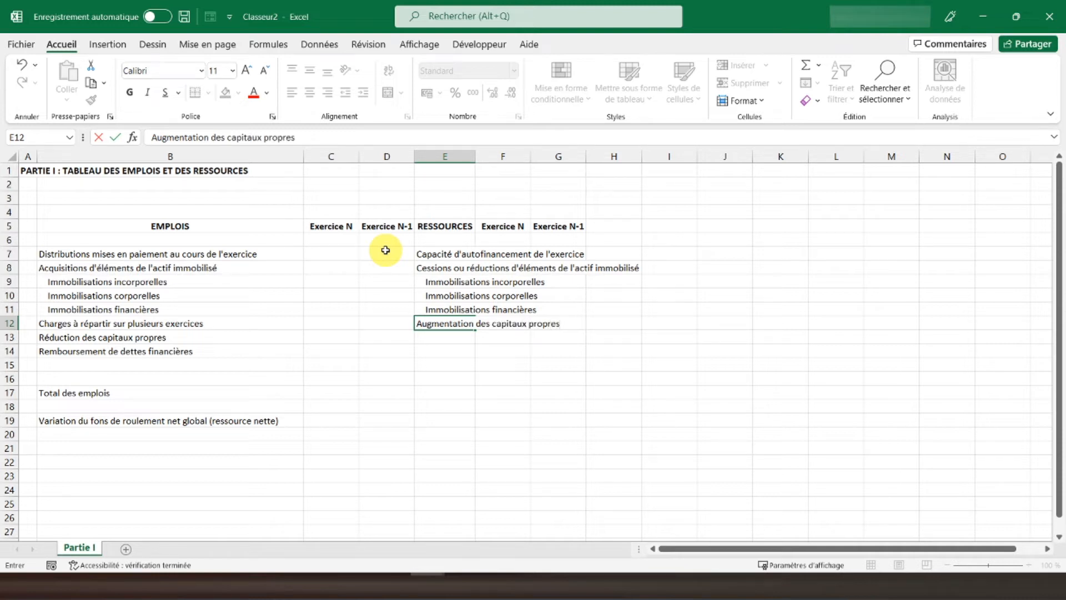
key("Return")
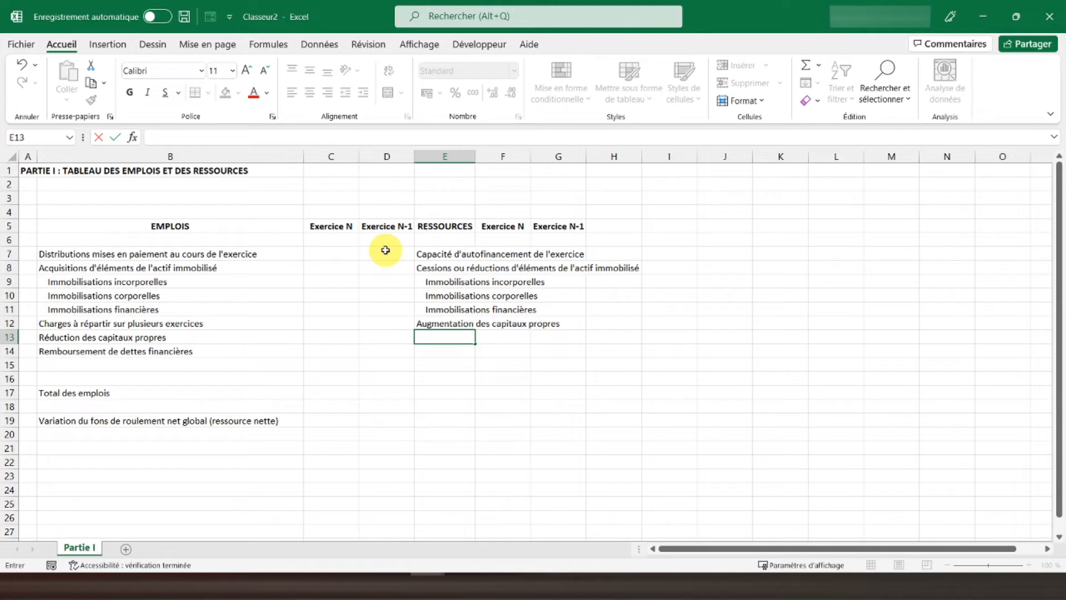
- Enter the indented sub-labels "Capital ou apports" in cell E13 and "Autres capitaux propres" in cell E14
type("Capital ou apport")
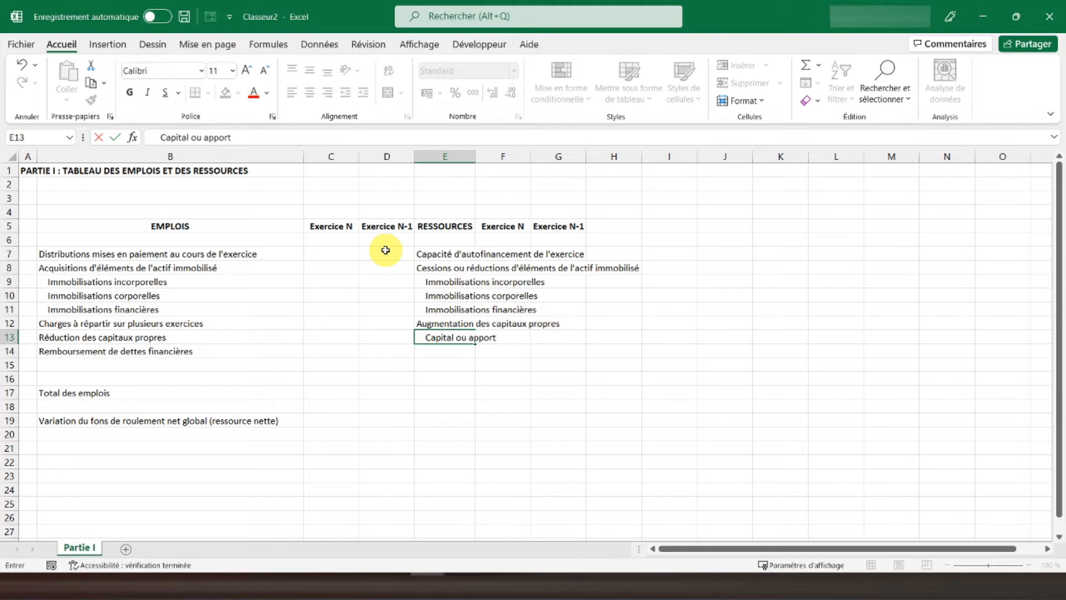
type("s")
key("Return")
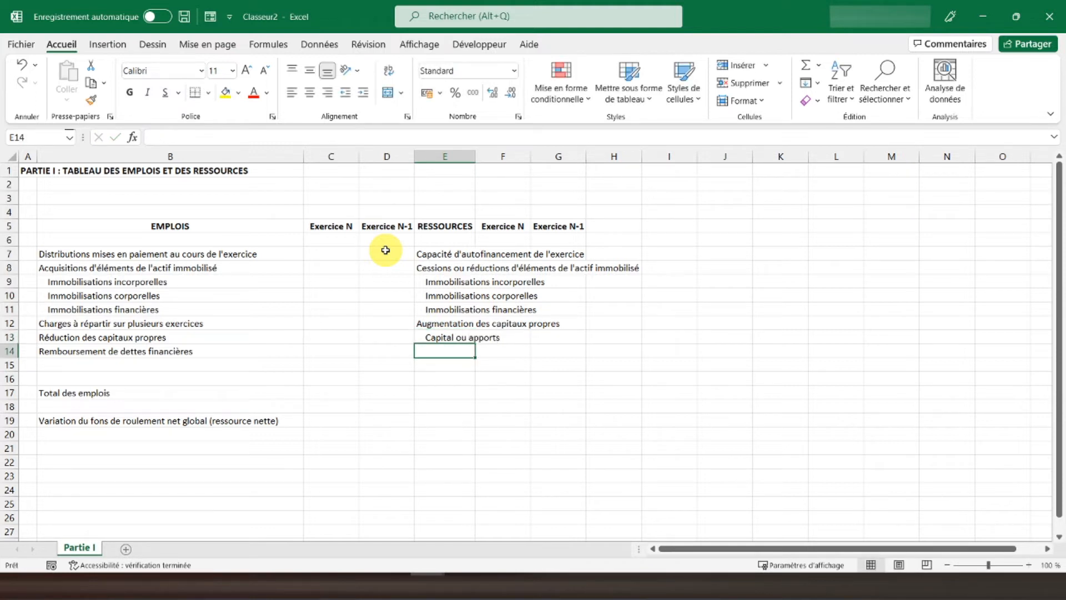
type("Aut")
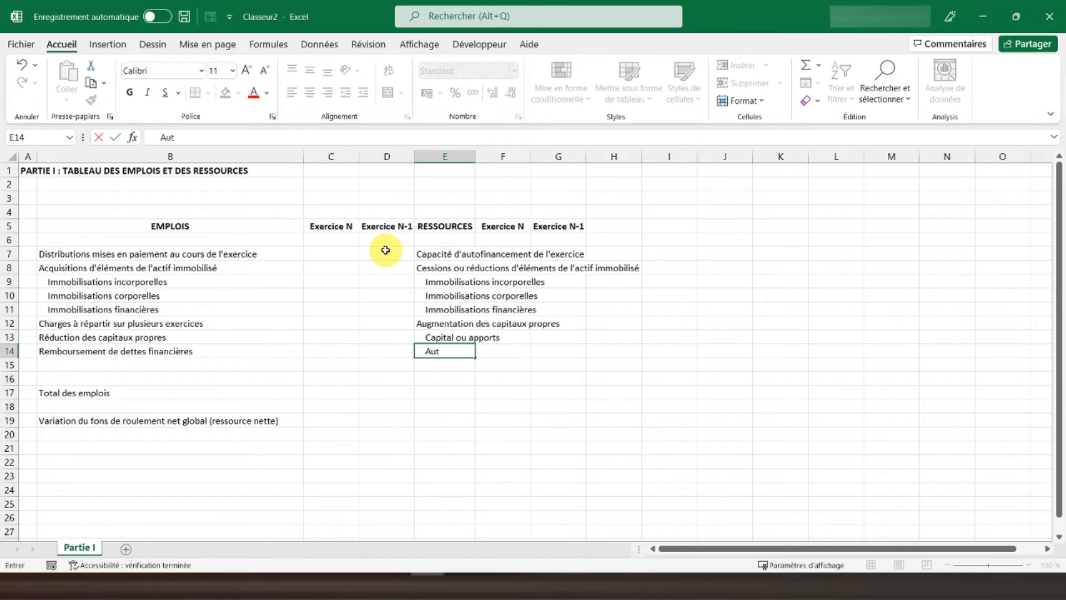
type("res capitaux propres")
key("Return")
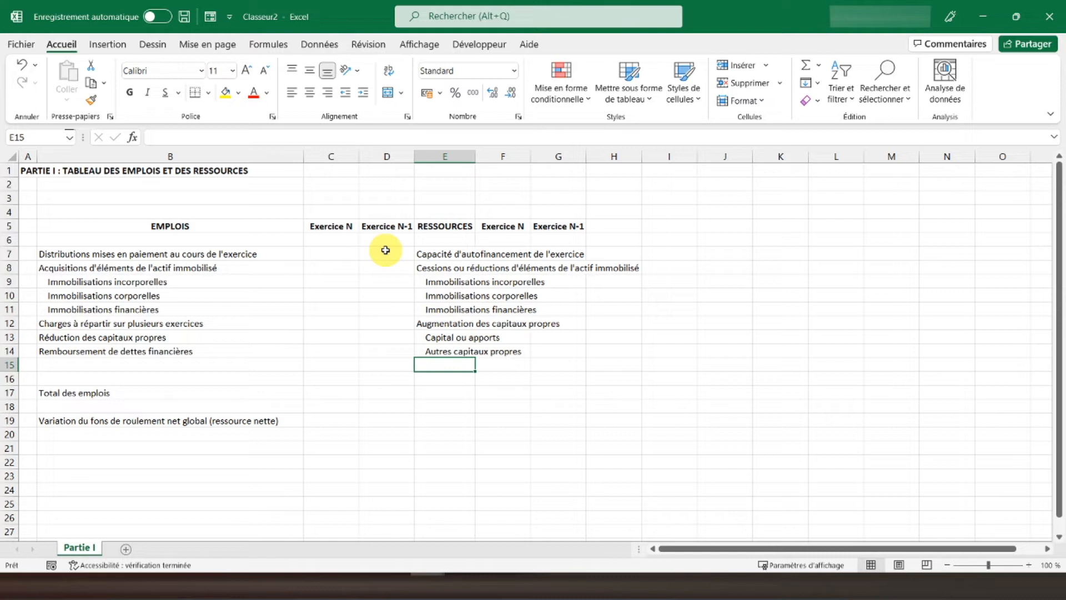
- Enter the label "Augmentation des dettes financières" in cell E15
type("Augmentati")
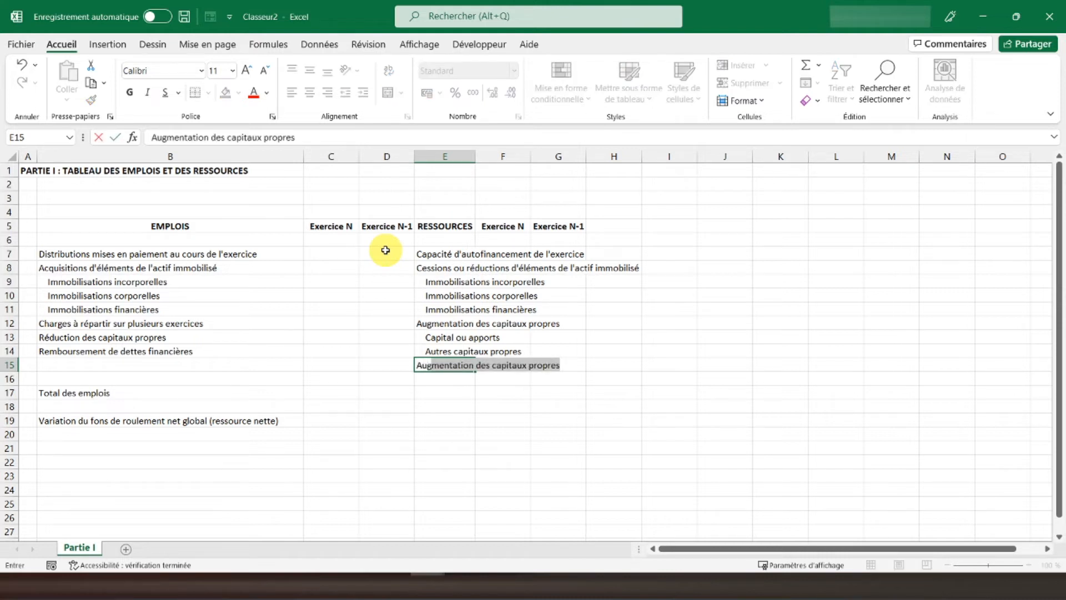
type("on des ")
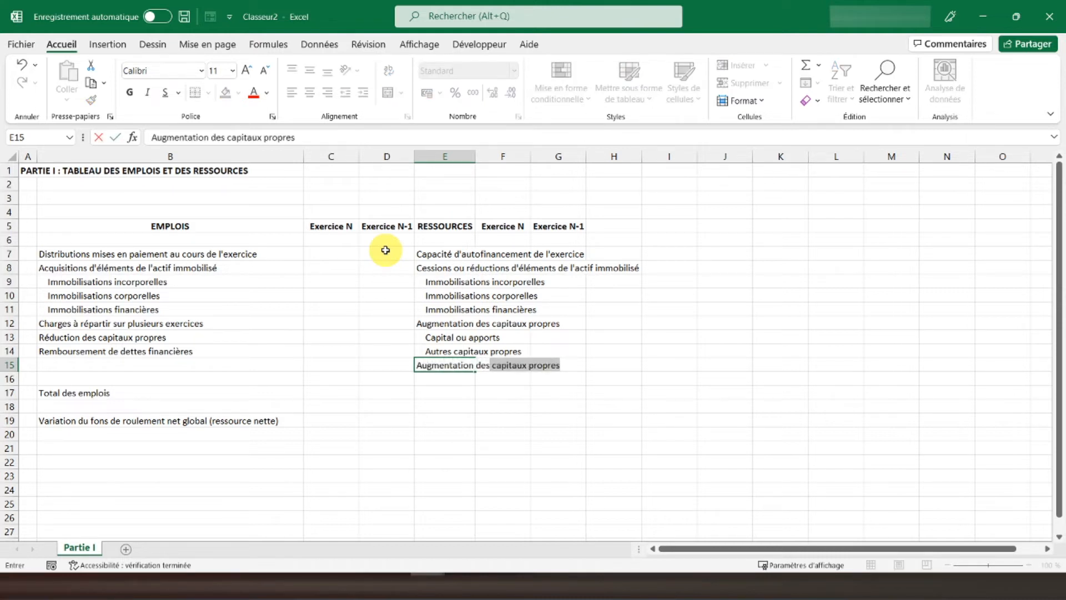
type("dettes financières")
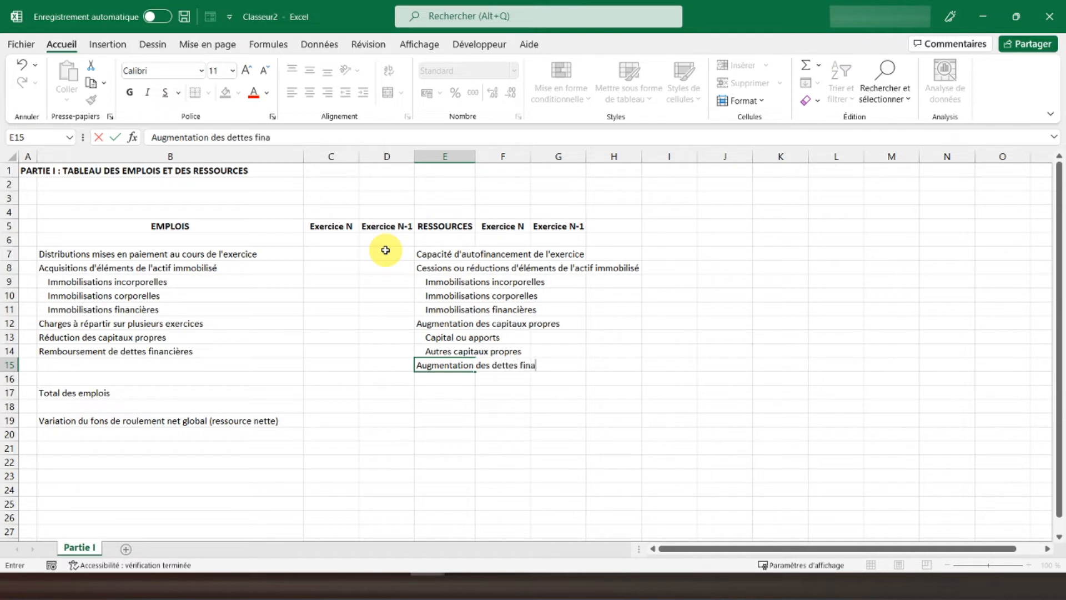
key("Return")
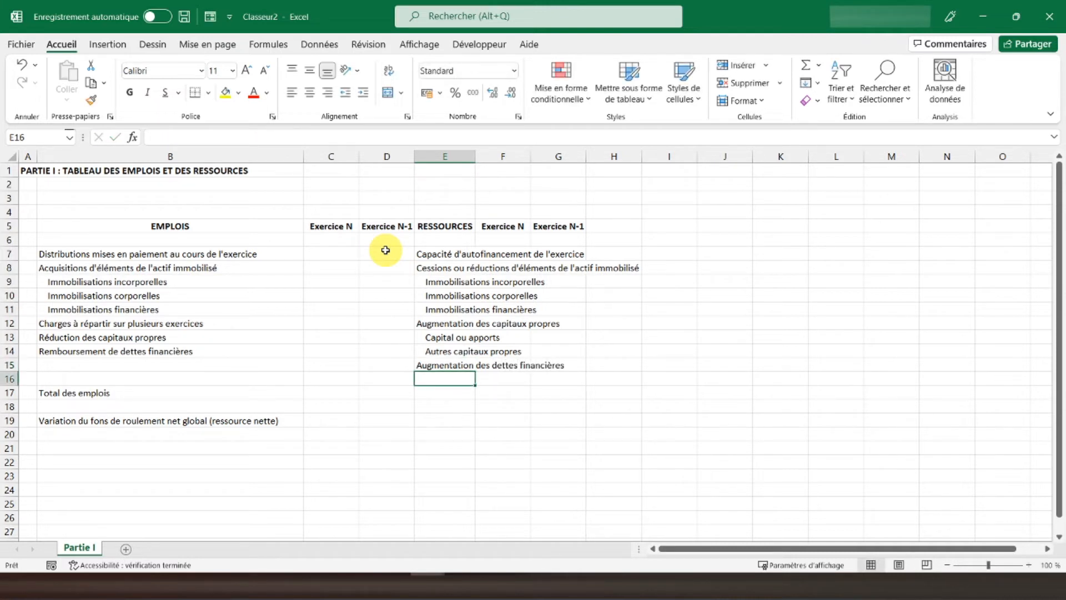
- Enter the label "Total des ressources" in cell E17, leaving row 16 empty
key("Down")
type("Tot")
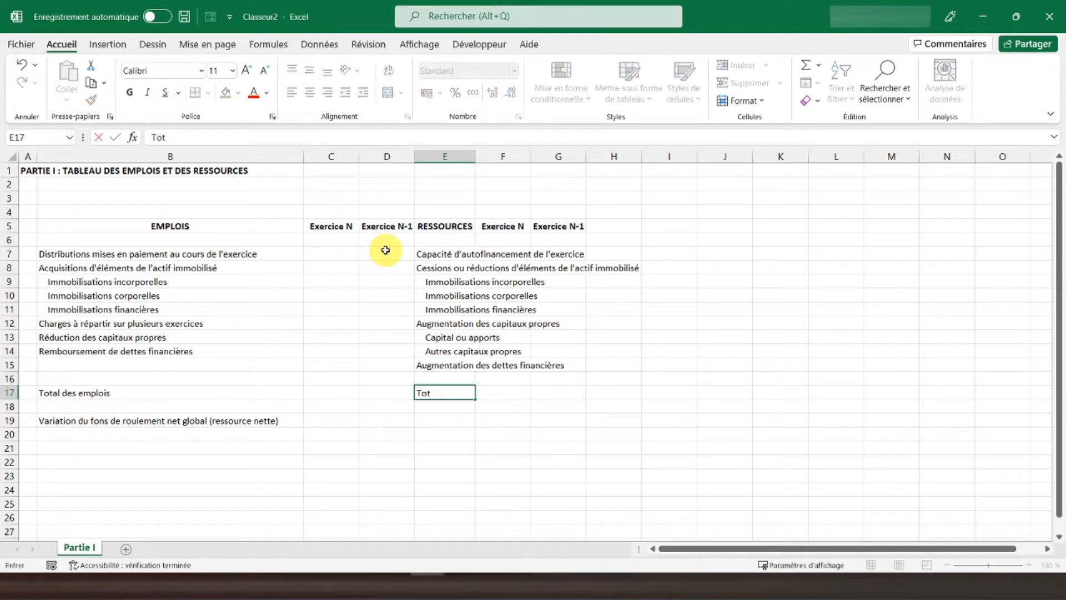
type("al des ressources")
key("Return")
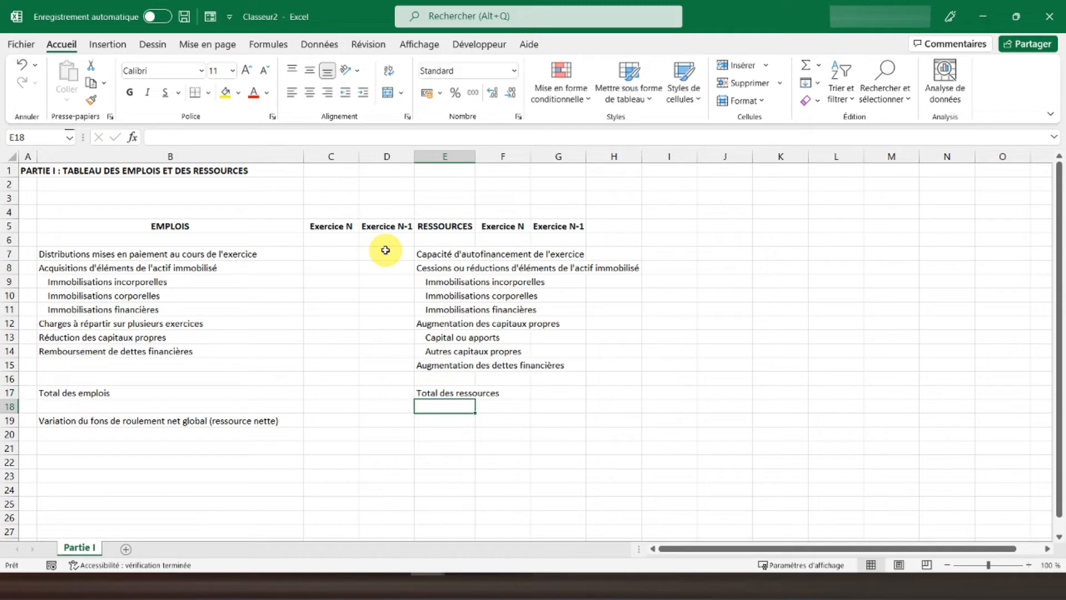
- Copy the label from B19 to E19 and change its ending to "(emploi net)"
left_click(152, 422)
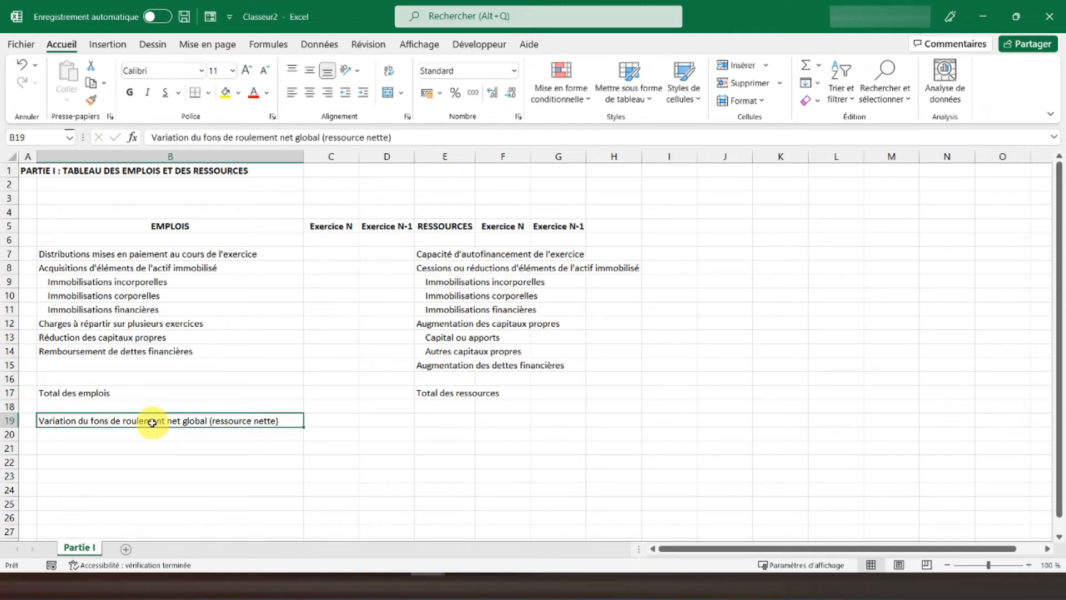
key("ctrl+c")
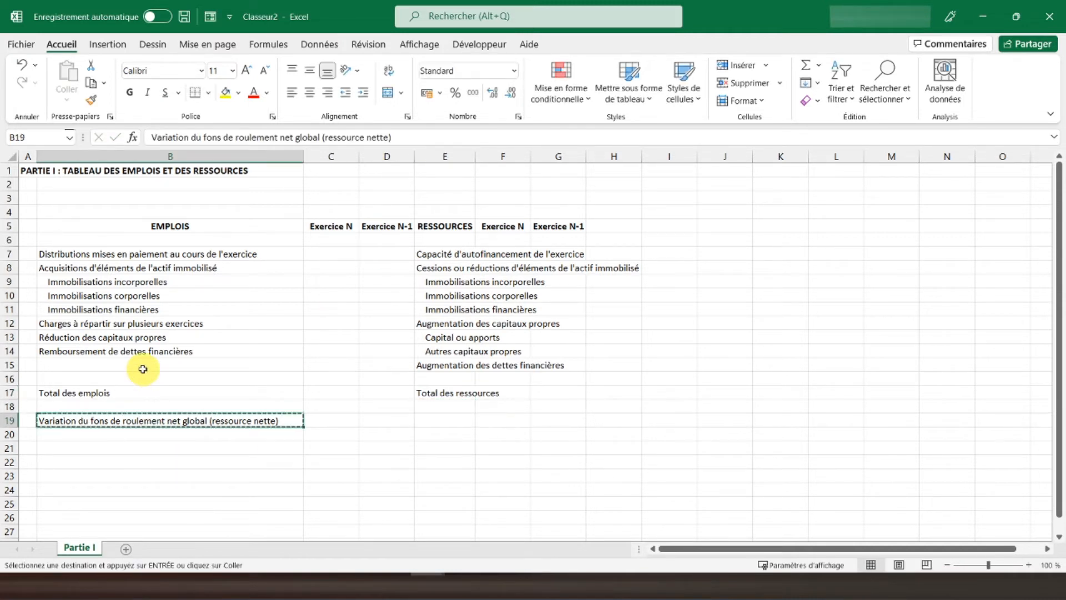
left_click(432, 417)
key("ctrl+v")
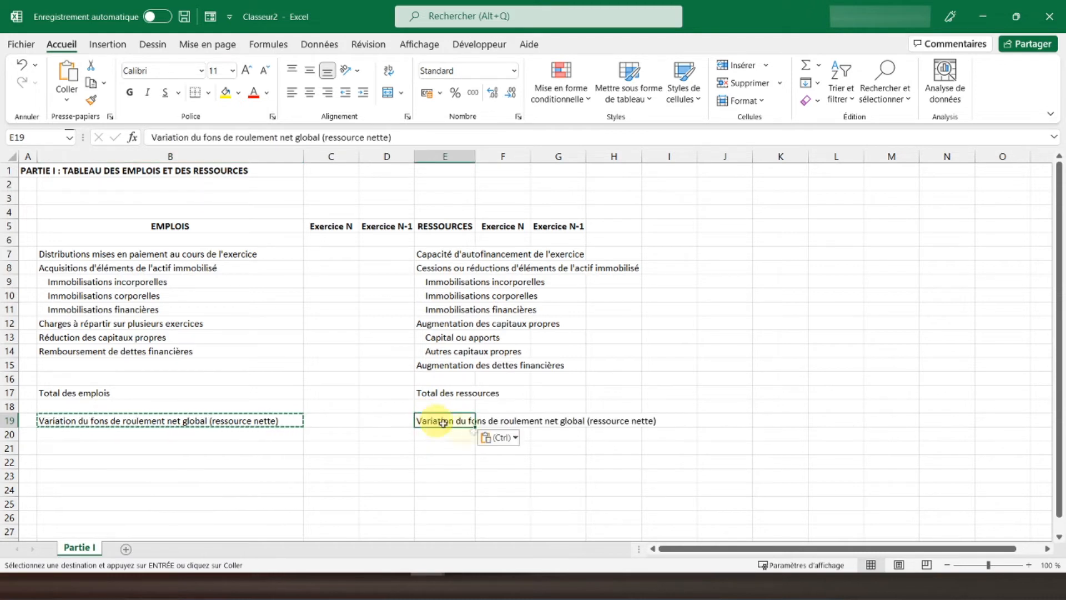
left_click_drag(326, 137, 389, 137)
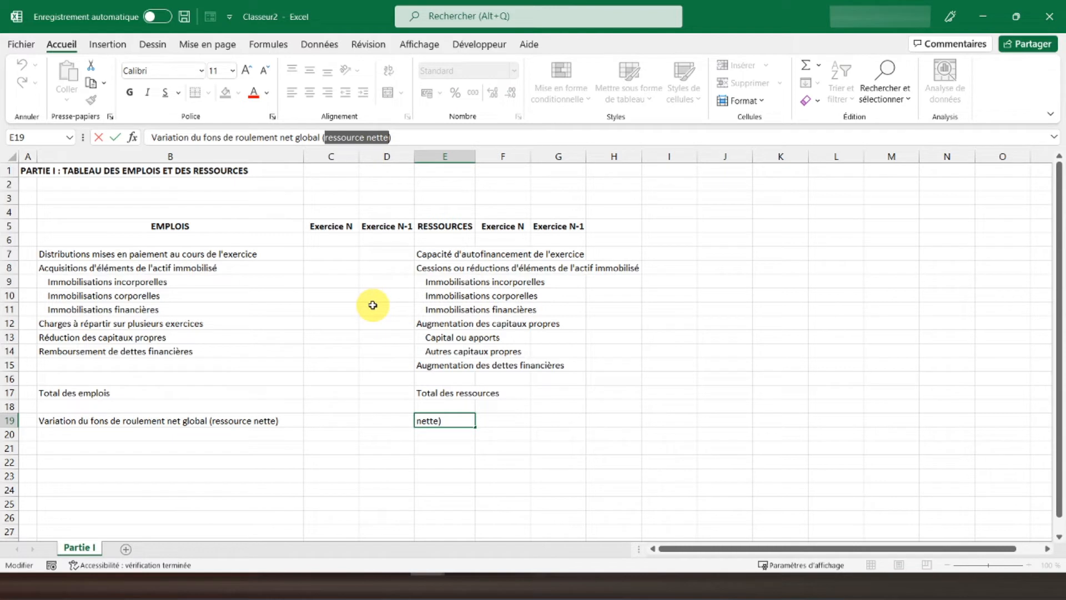
type("emploi n")
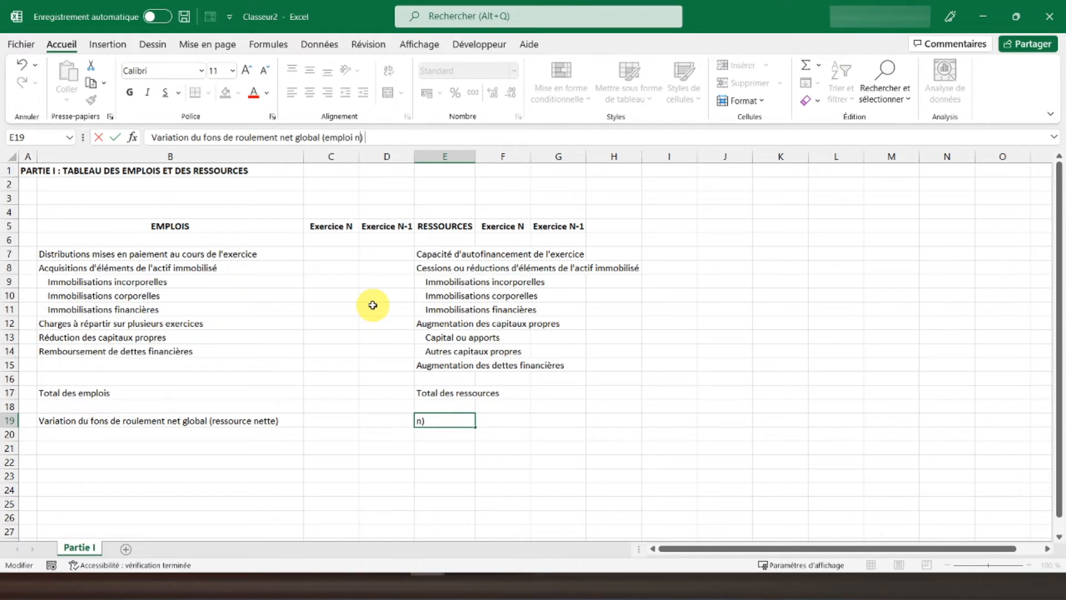
key("Return")
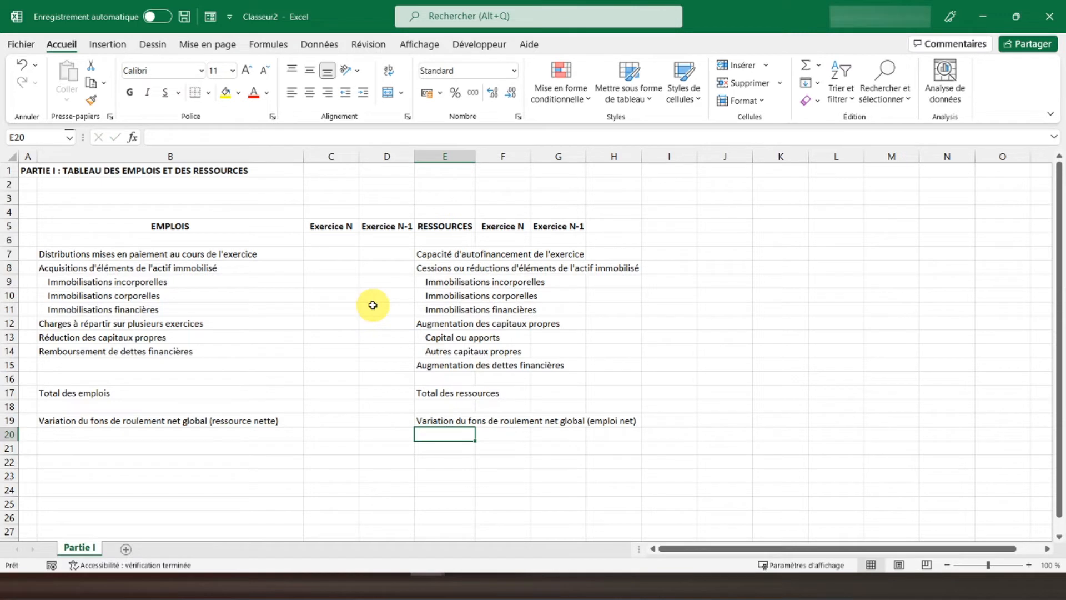
- Autofit the width of column E and put thick outside borders around the whole table, B5:G19
double_click(475, 156)
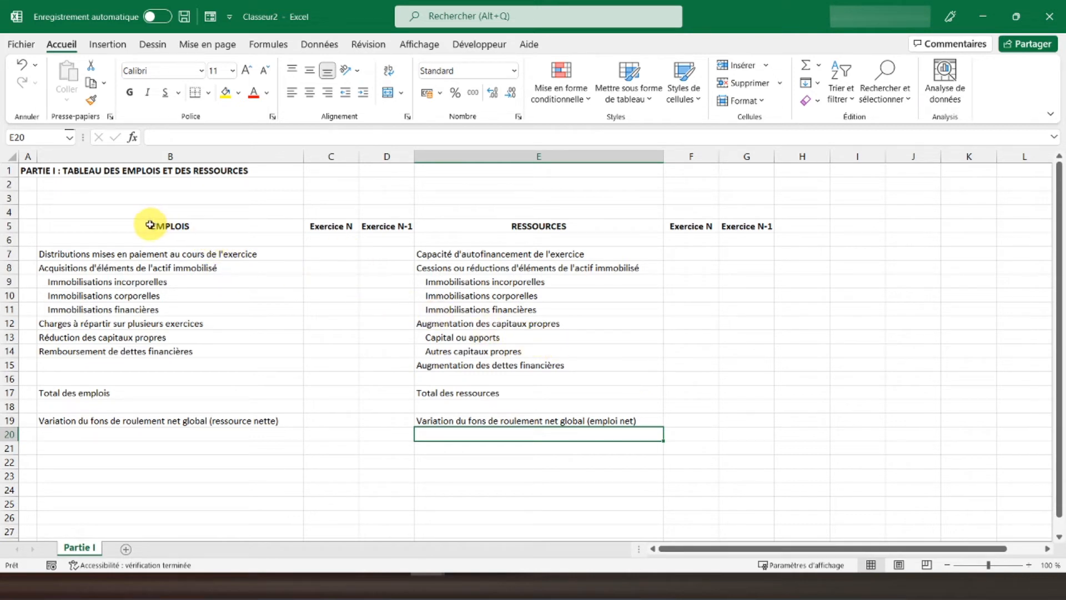
left_click_drag(150, 225, 755, 422)
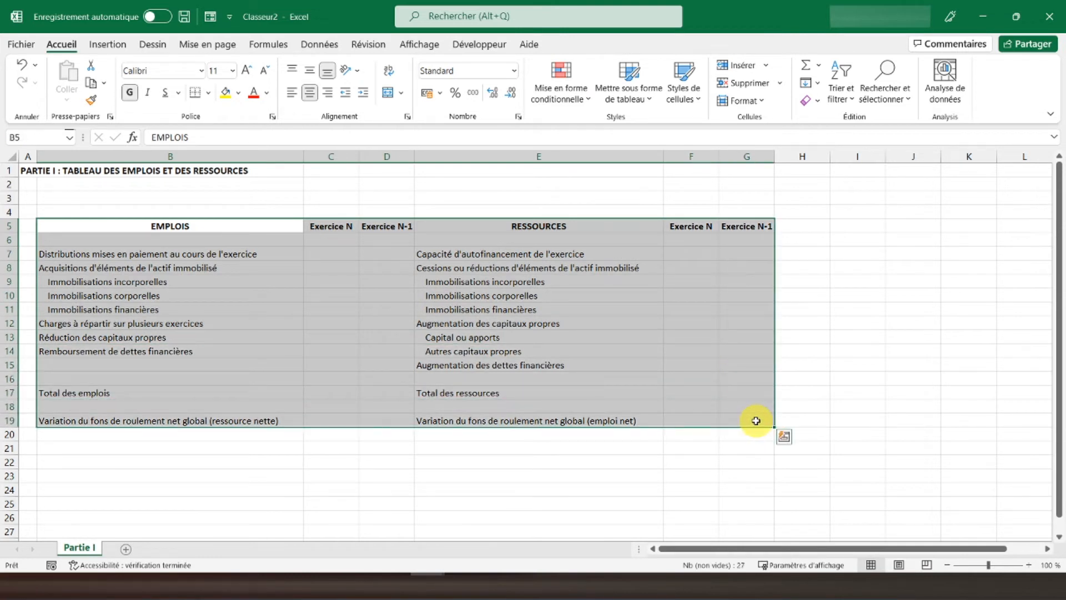
left_click(209, 94)
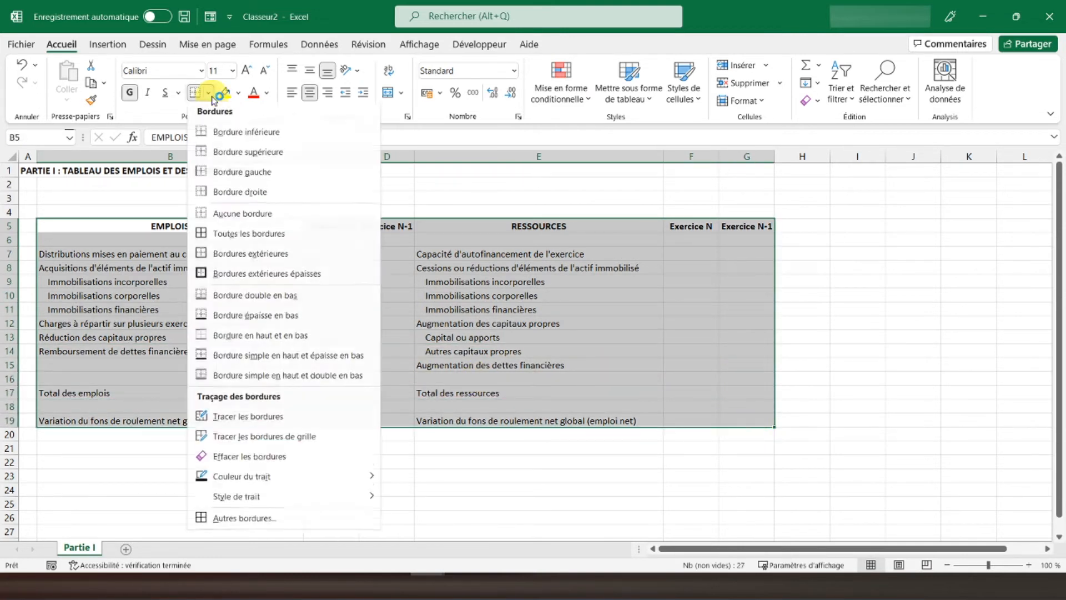
left_click(244, 274)
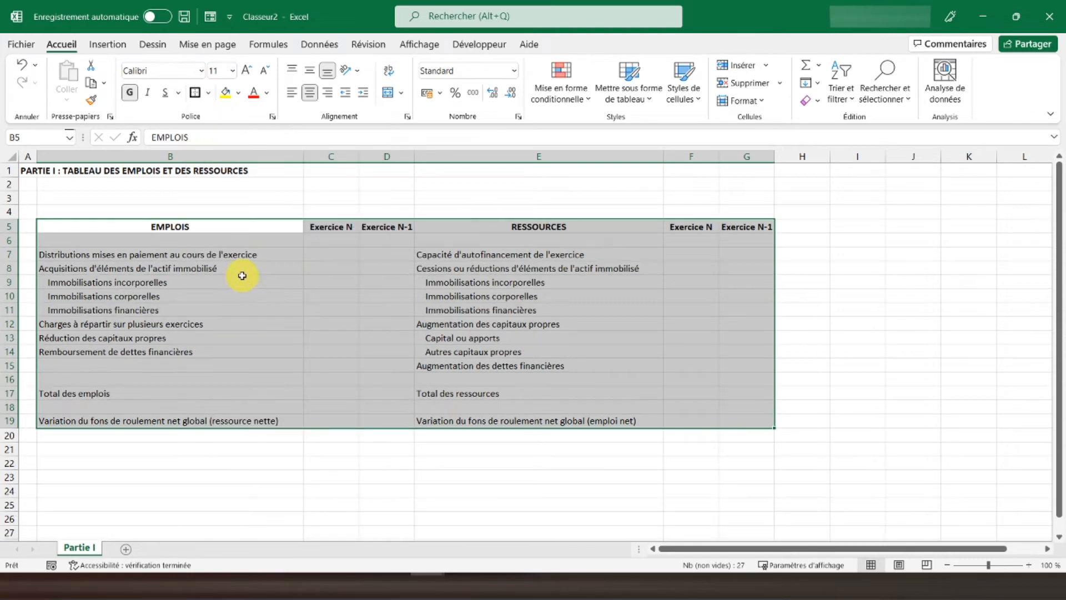
- Put thick outside borders around the header row, B5:G5
left_click(188, 226)
left_click_drag(462, 206, 744, 222)
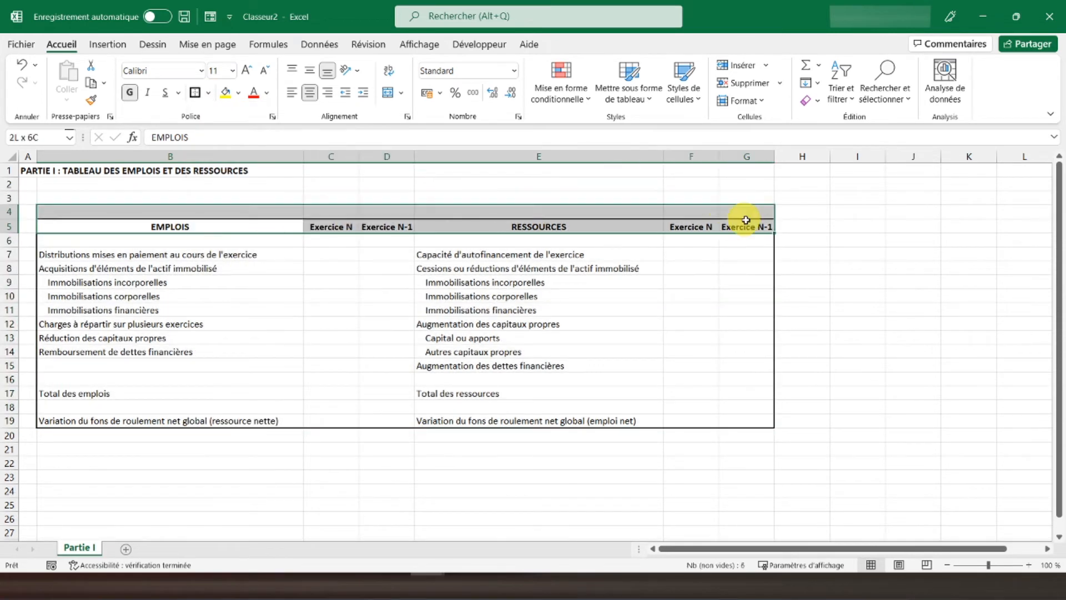
left_click(195, 92)
- Separate the table columns with thick outside borders around C5:C19, D5:E19 and G5:G19
left_click_drag(319, 224, 330, 422)
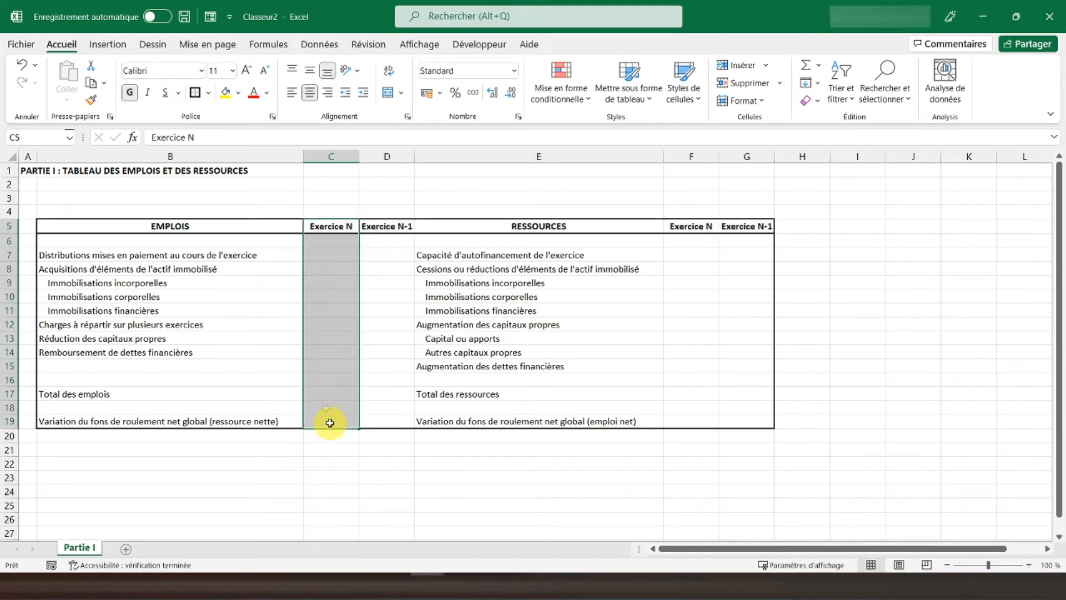
left_click(195, 92)
left_click_drag(382, 228, 658, 422)
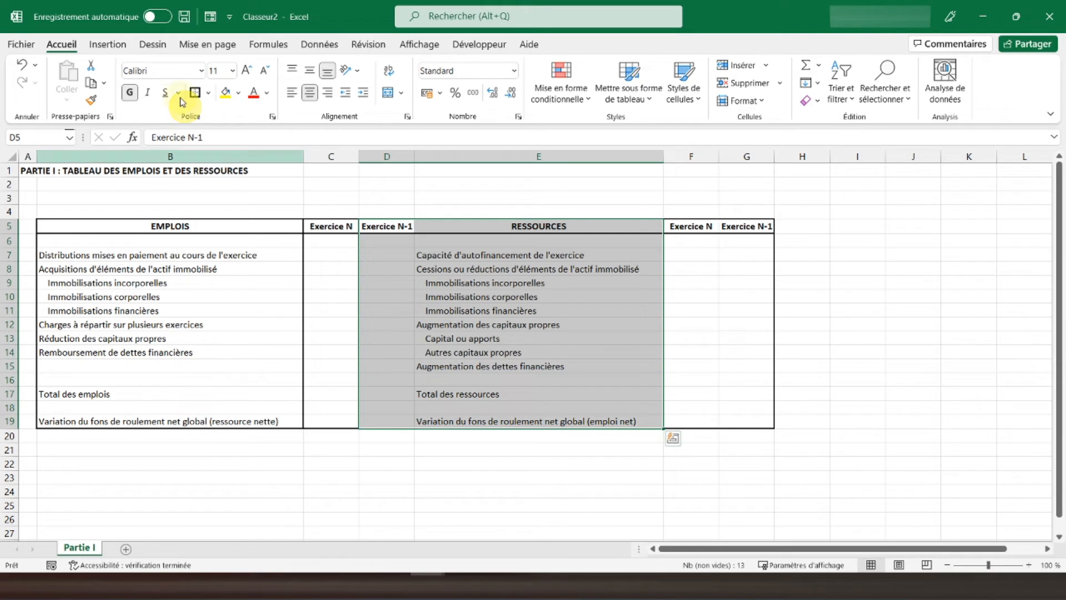
left_click(195, 93)
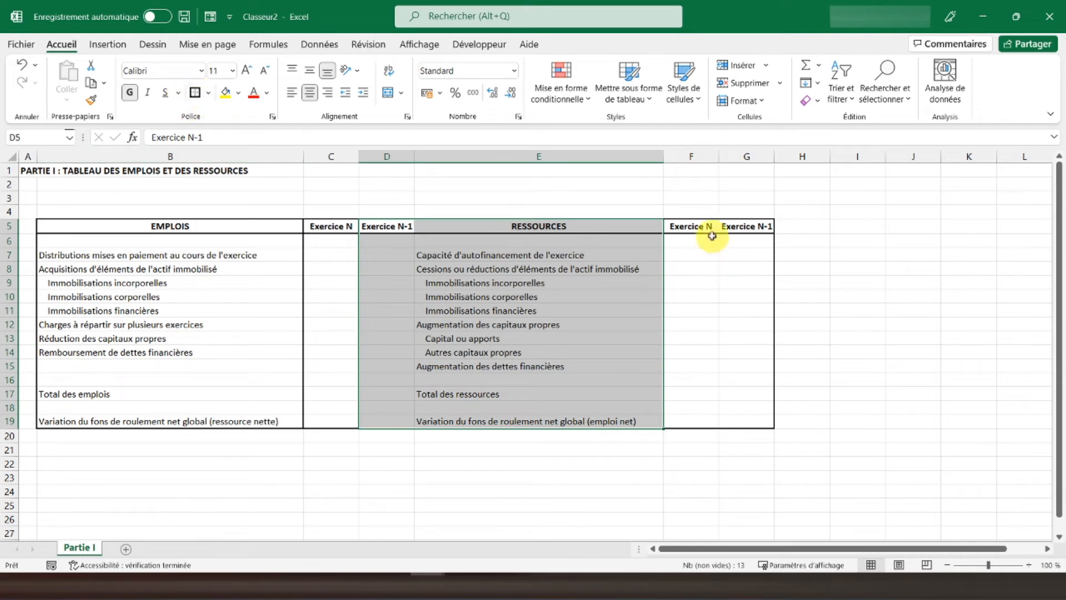
left_click_drag(736, 226, 750, 428)
left_click(192, 93)
- Put thick outside borders around the totals row, B17:G17
left_click(56, 393)
left_click_drag(370, 388, 748, 395)
left_click(195, 92)
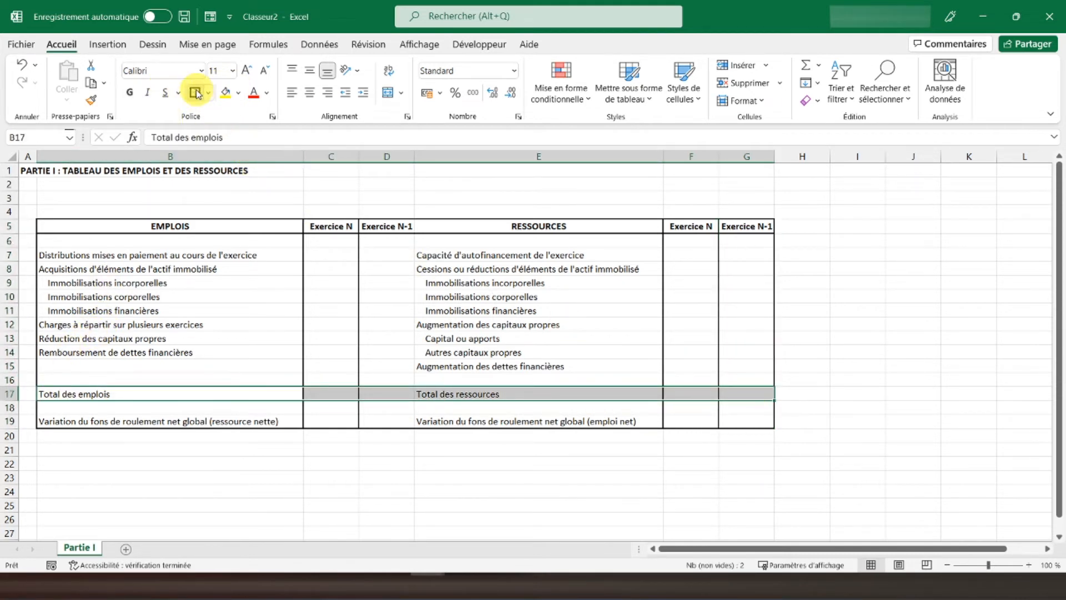
- Put thick outside borders around the EMPLOIS side's Exercice N-1 column, D5:D19
left_click(167, 420)
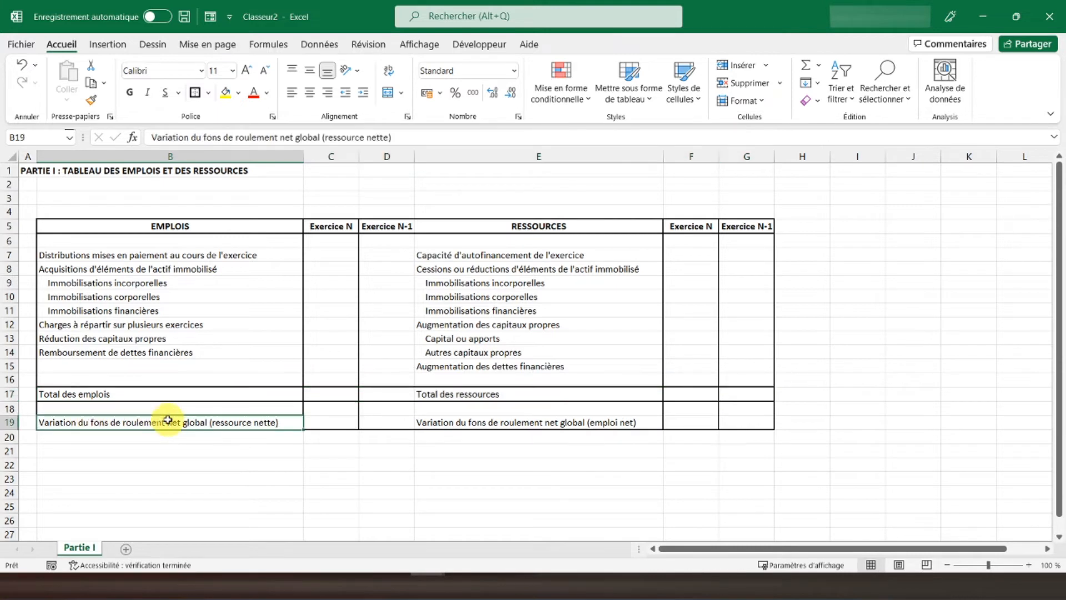
left_click(177, 271)
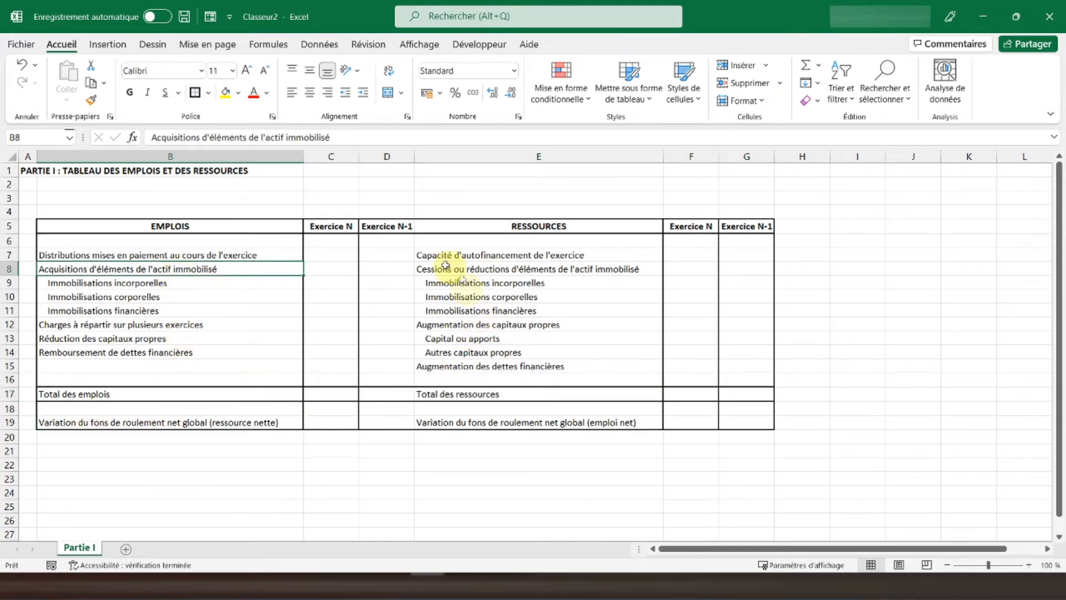
left_click_drag(393, 228, 394, 421)
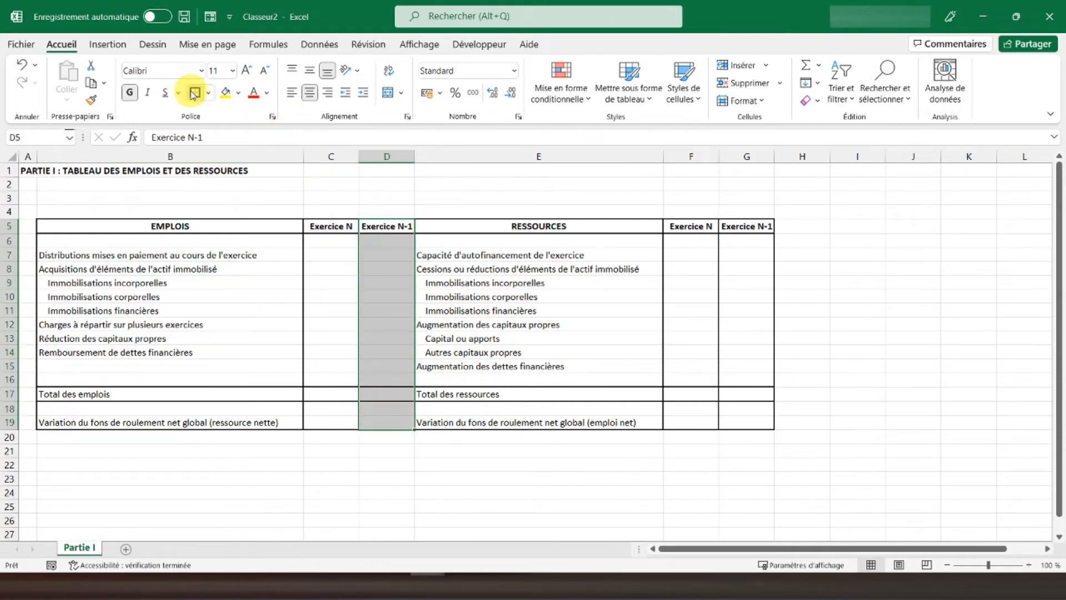
left_click(185, 272)
- Apply the Comptabilité (euro) number format to the amount cells C6:D19 and F6:G19
left_click_drag(314, 240, 392, 427)
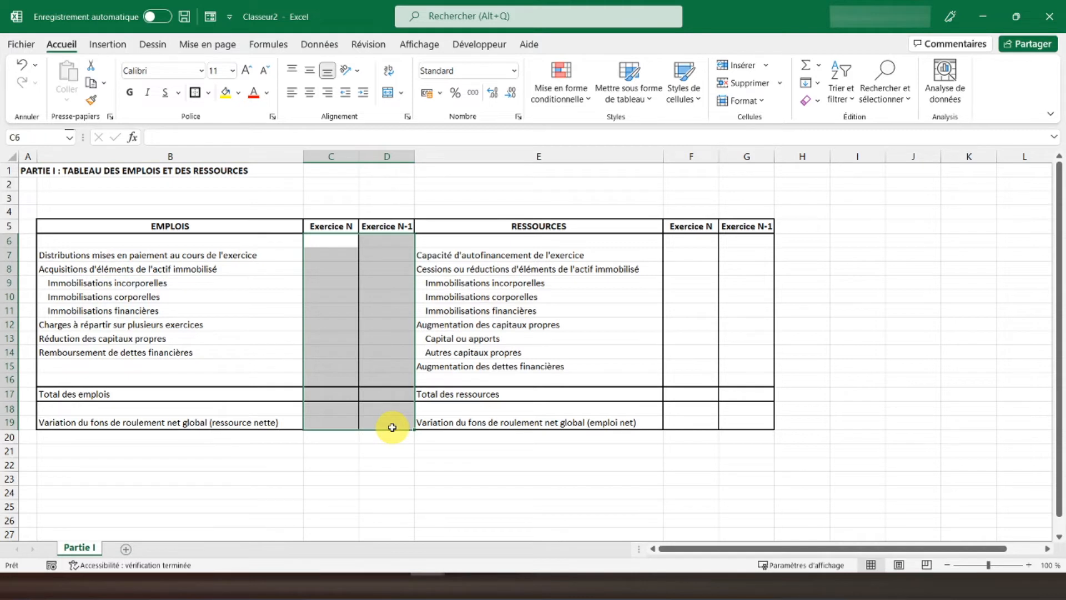
left_click_drag(684, 241, 746, 423)
left_click(426, 94)
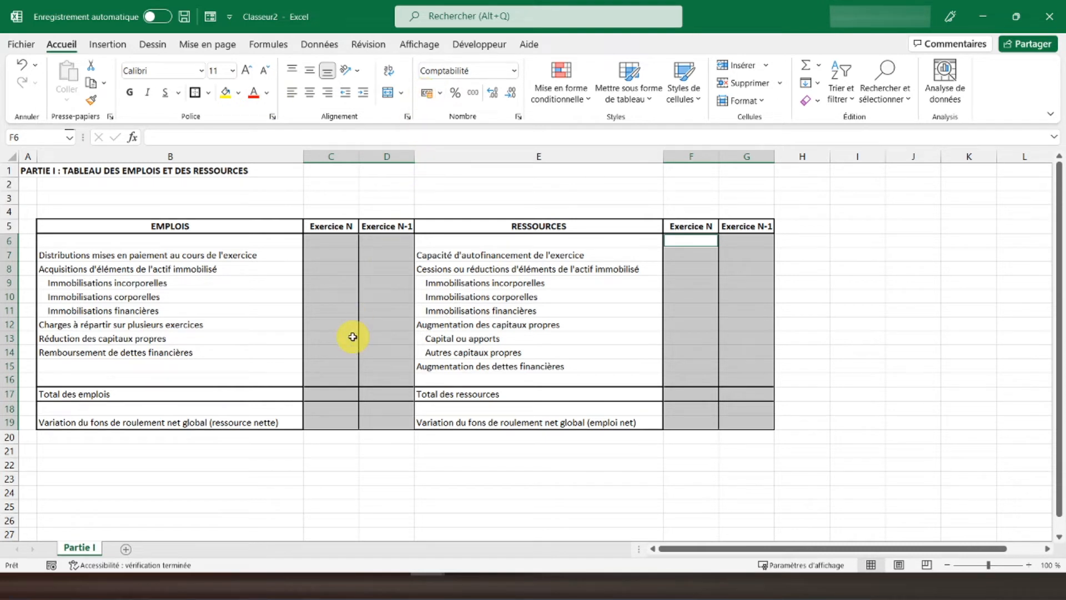
- Make the totals row B17:G17 bold
left_click_drag(82, 393, 761, 393)
left_click(132, 95)
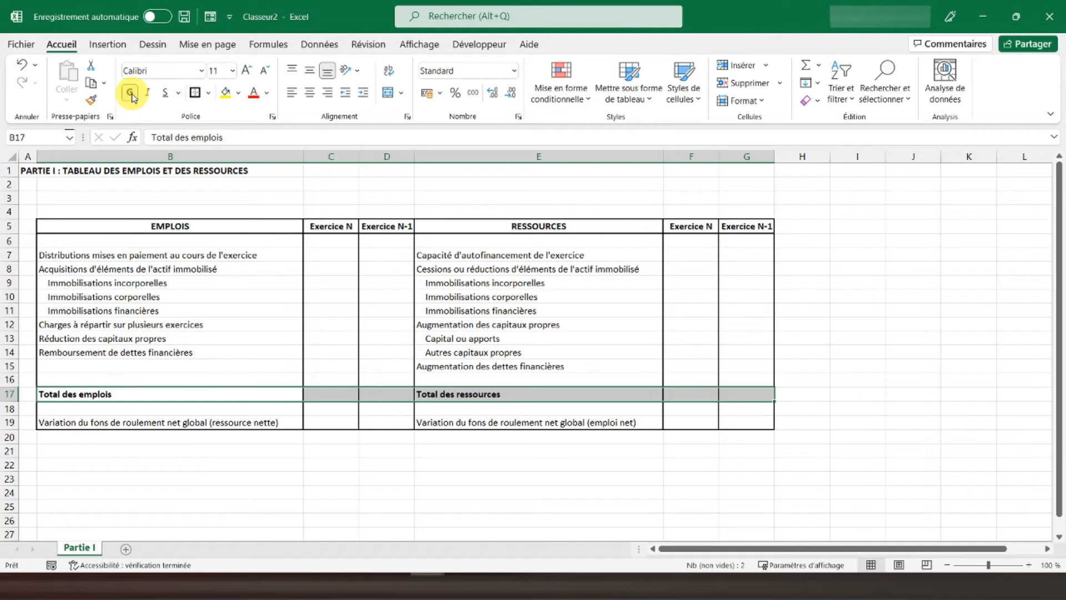
left_click(255, 296)
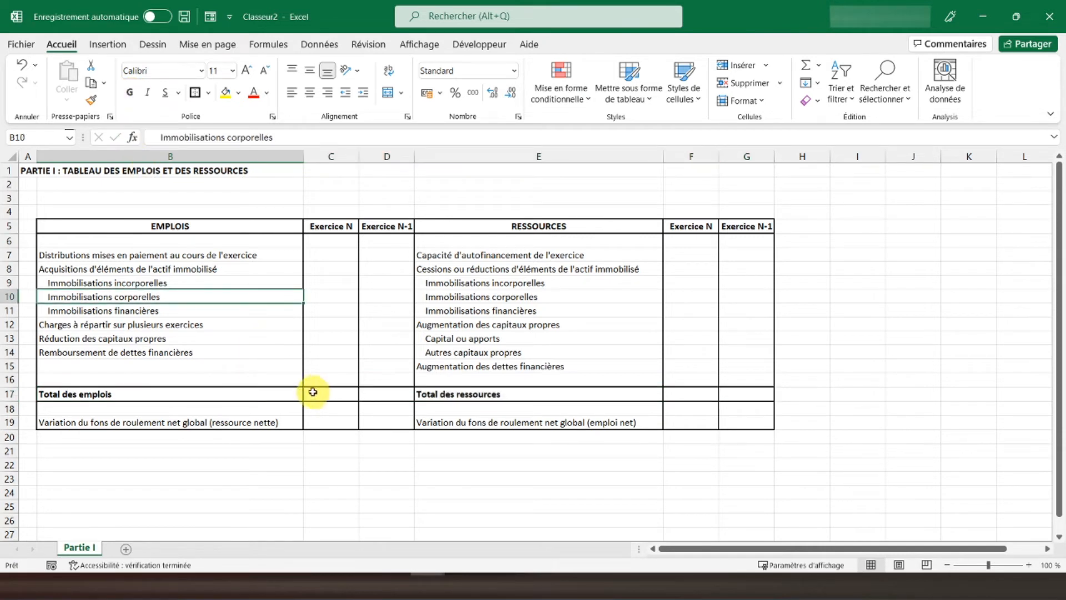
- Calculate Total des emplois in C17 with =C7+C9+C10+C11+C12+C13+C14 and copy the formula to D17
left_click(337, 396)
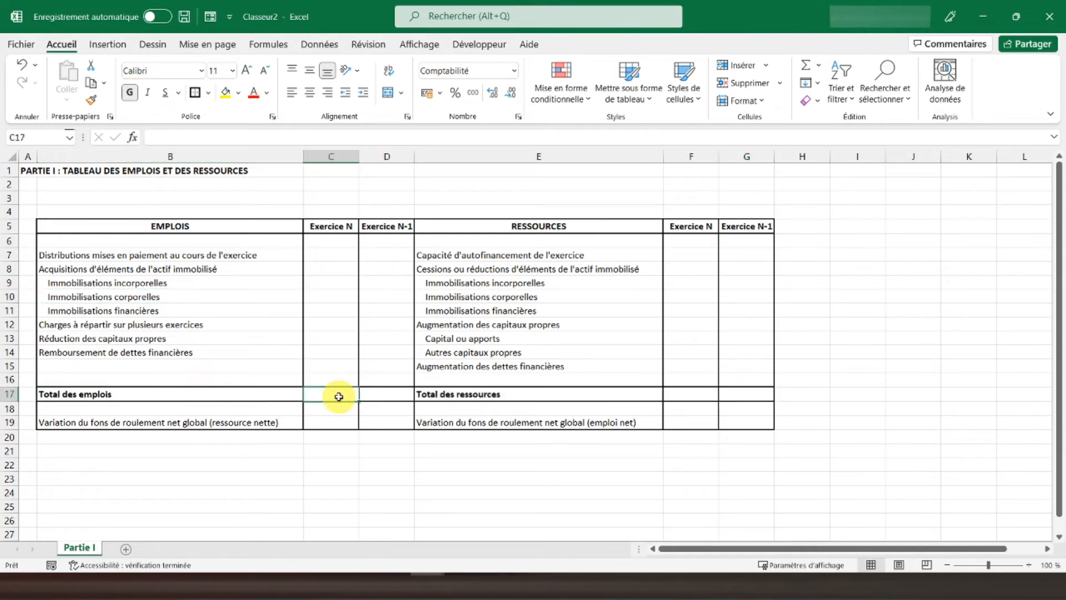
type("=")
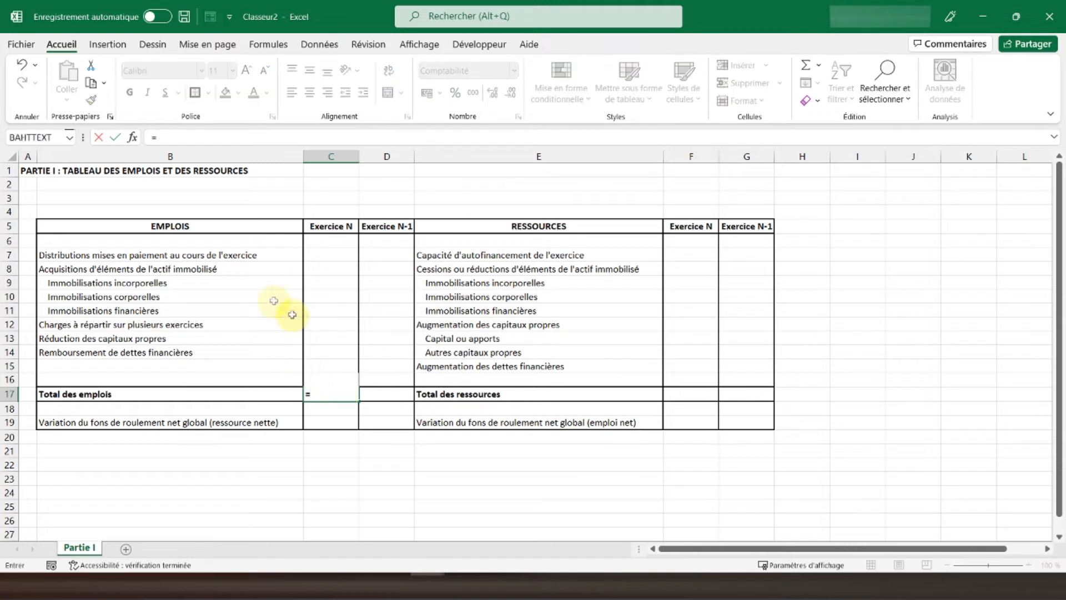
left_click(313, 253)
type("+")
left_click(312, 283)
type("+")
left_click(317, 294)
type("+")
left_click(318, 312)
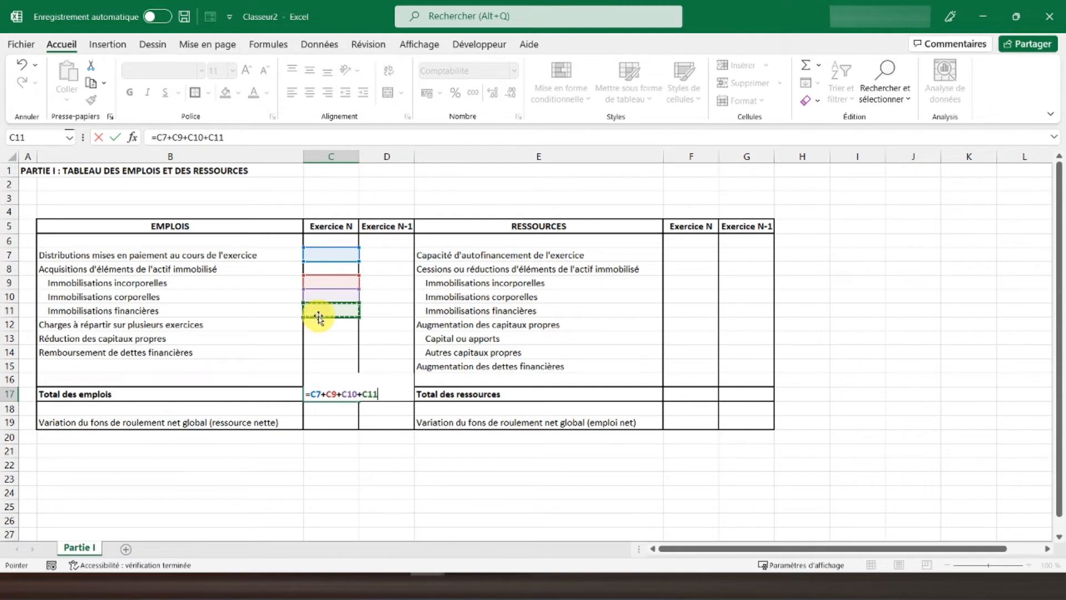
type("+")
left_click(319, 321)
type("+")
left_click(326, 337)
type("+")
left_click(328, 351)
key("Return")
left_click(341, 392)
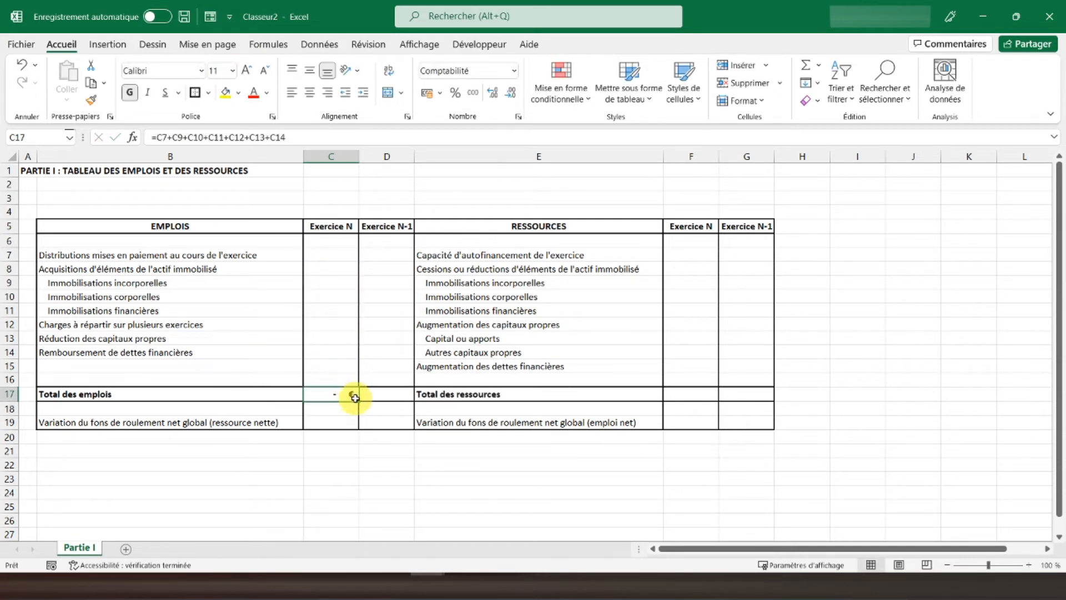
mouse_move(360, 403)
left_mouse_down()
mouse_move(392, 395)
mouse_move(350, 395)
mouse_move(410, 397)
left_mouse_up()
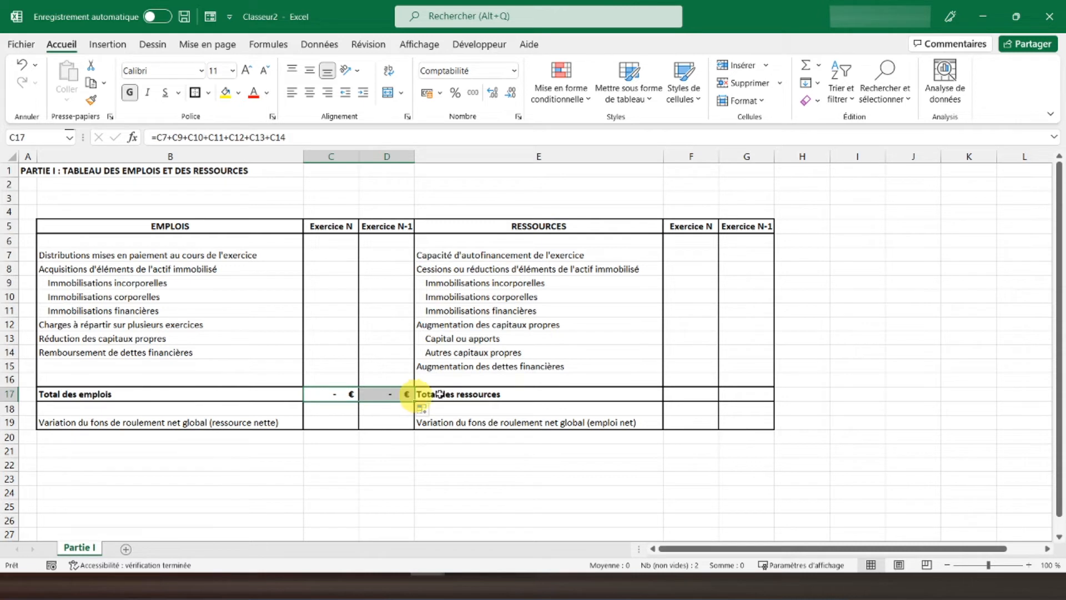
- Calculate Total des ressources in F17 with =F7+F9+F10+F11+F13+F14+F15 and copy the formula to G17
left_click(695, 392)
type("=")
left_click(673, 253)
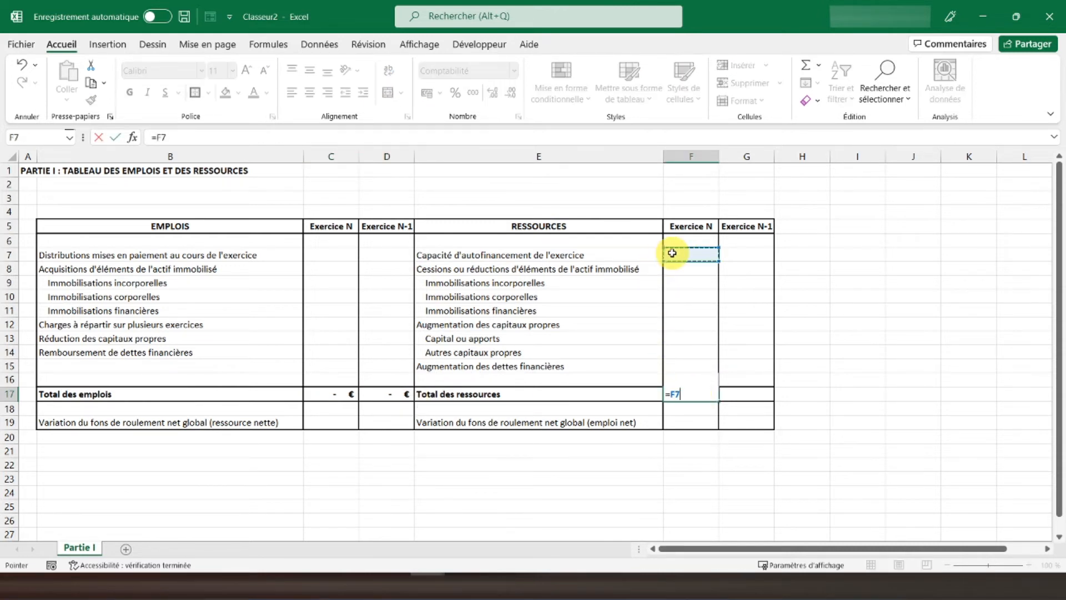
type("+")
left_click(678, 282)
type("+")
left_click(679, 297)
type("+")
left_click(681, 308)
type("+")
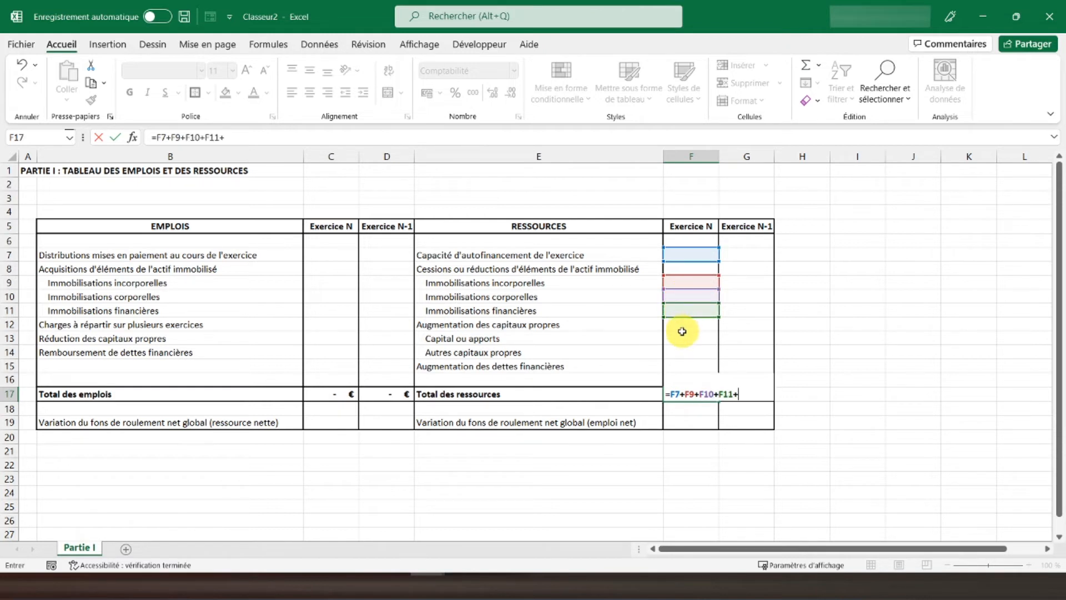
left_click(682, 335)
type("+")
left_click(686, 349)
type("+")
left_click(690, 364)
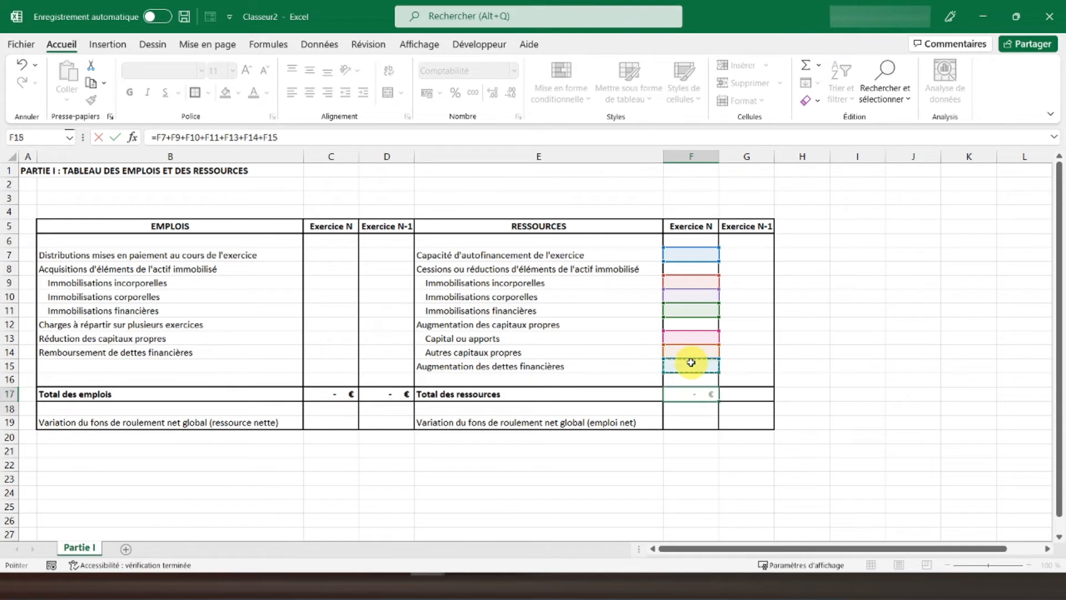
key("Return")
left_click(697, 392)
left_click_drag(720, 402, 752, 396)
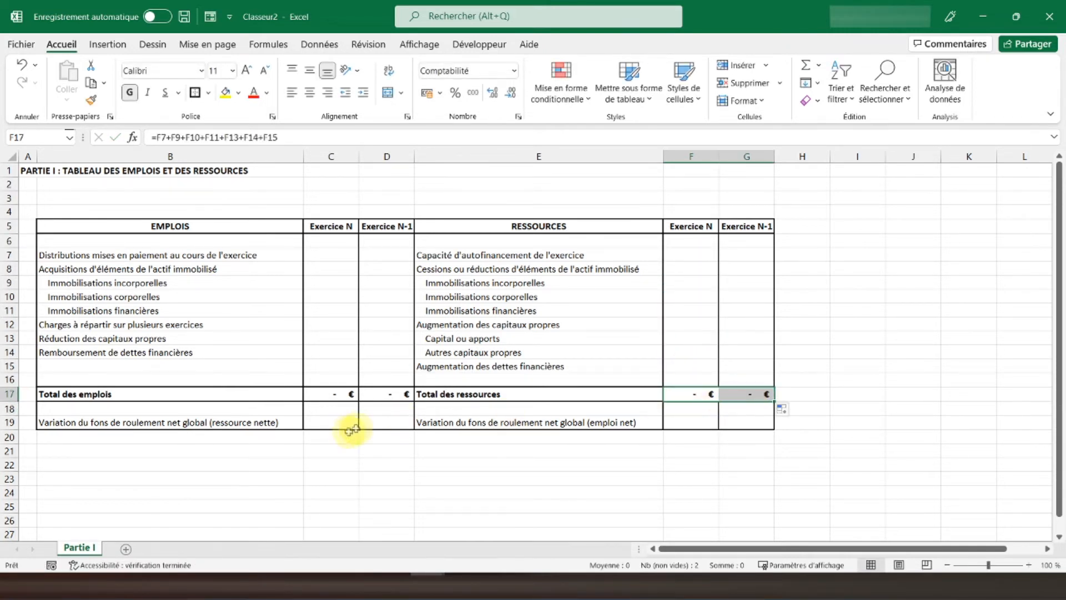
- Italicize row 19, which holds the working capital variation labels
left_click(9, 422)
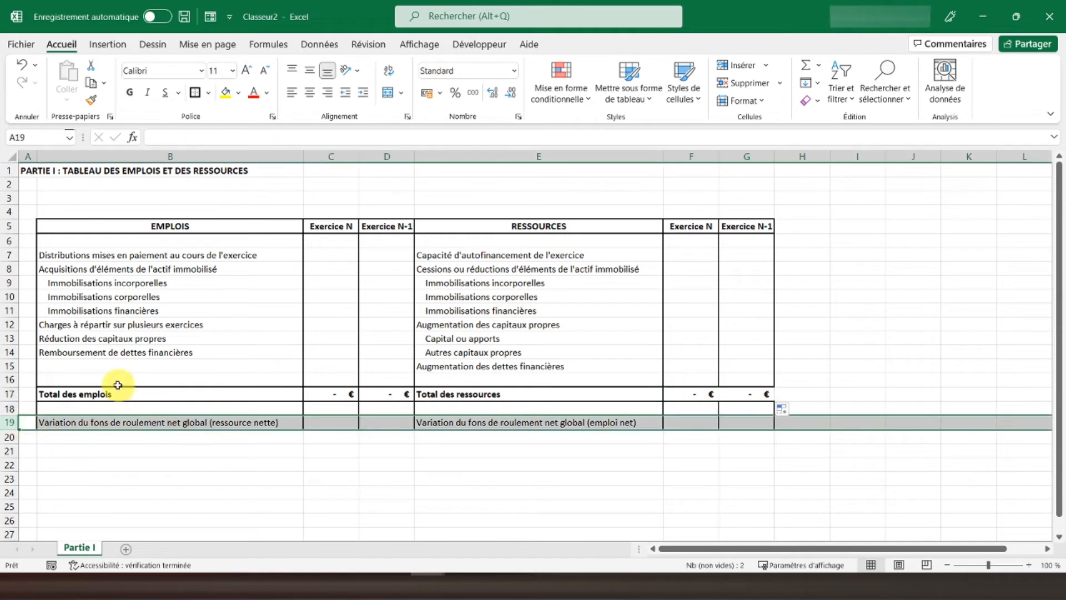
left_click(147, 92)
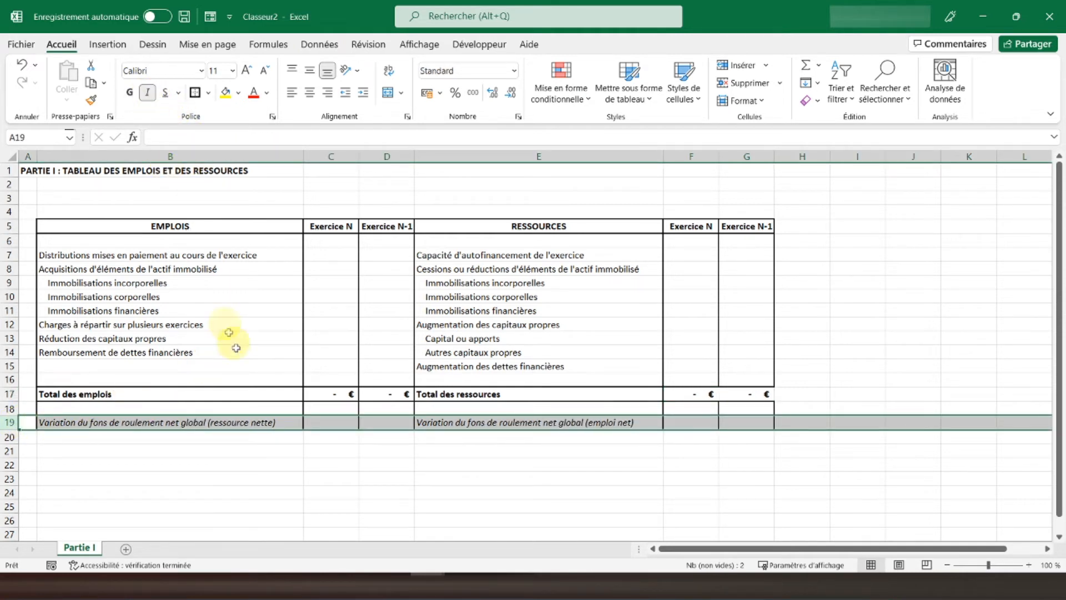
left_click(331, 419)
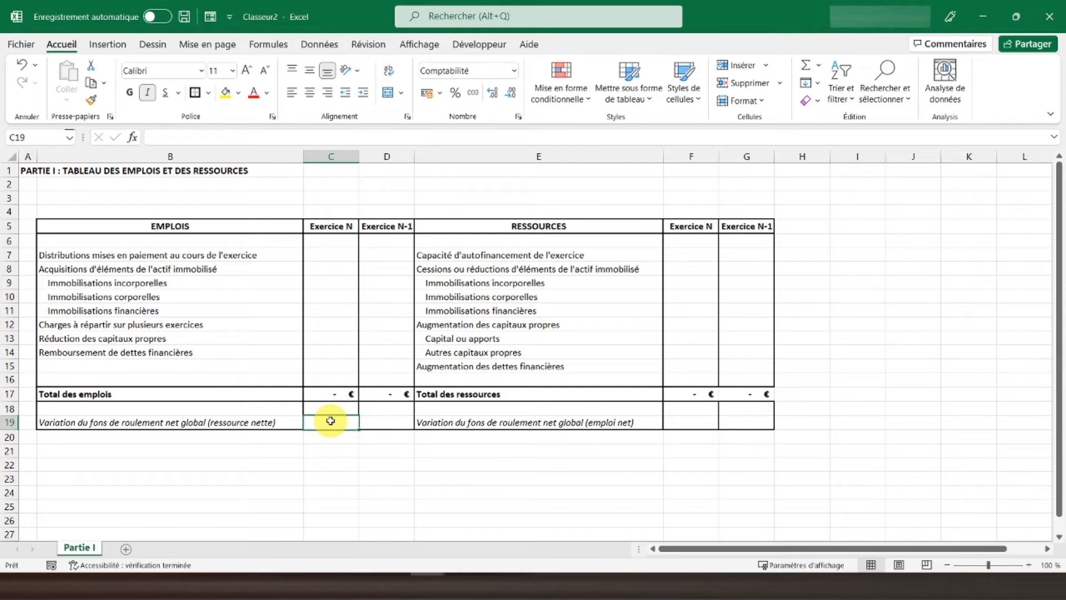
left_click_drag(744, 240, 749, 437)
left_click_drag(770, 254, 740, 417)
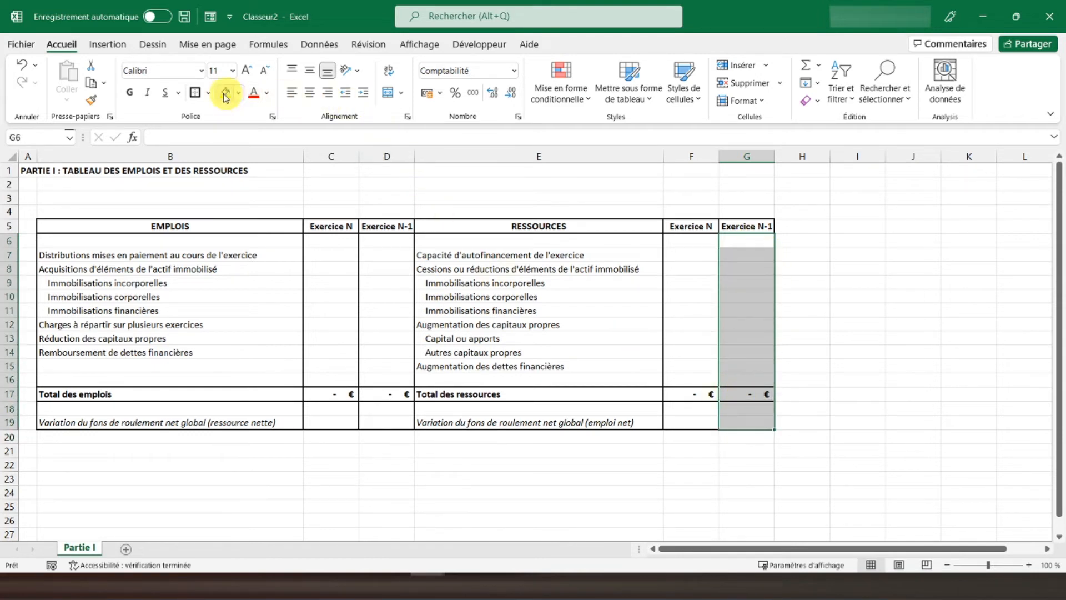
left_click(369, 298)
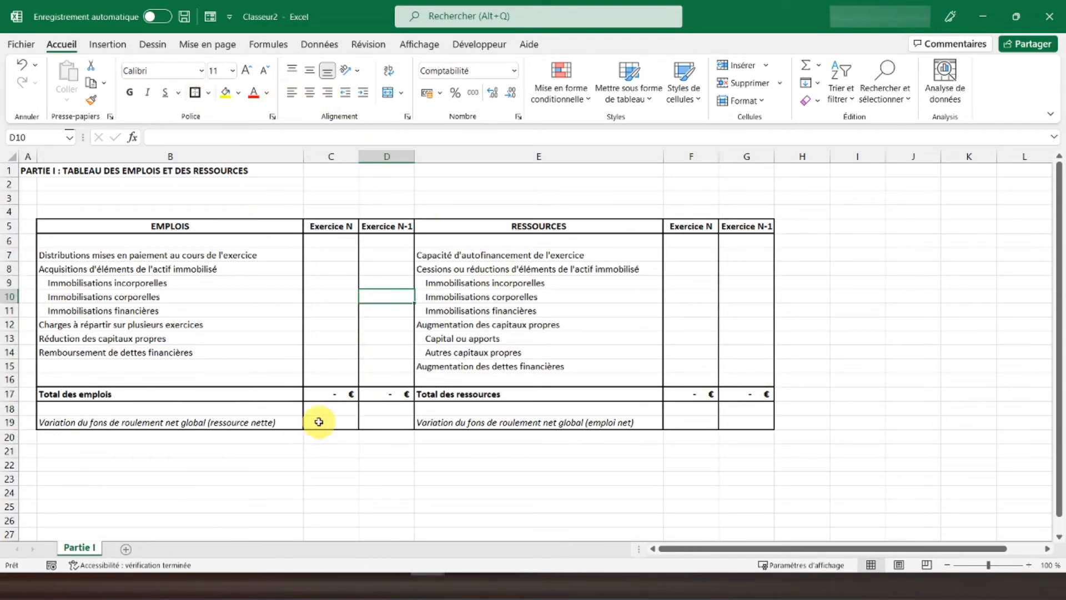
- Calculate the working capital variation (ressource nette) in C19 with =SI(F17>=C17;F17-C17;0) and copy the formula to D19
left_click(318, 422)
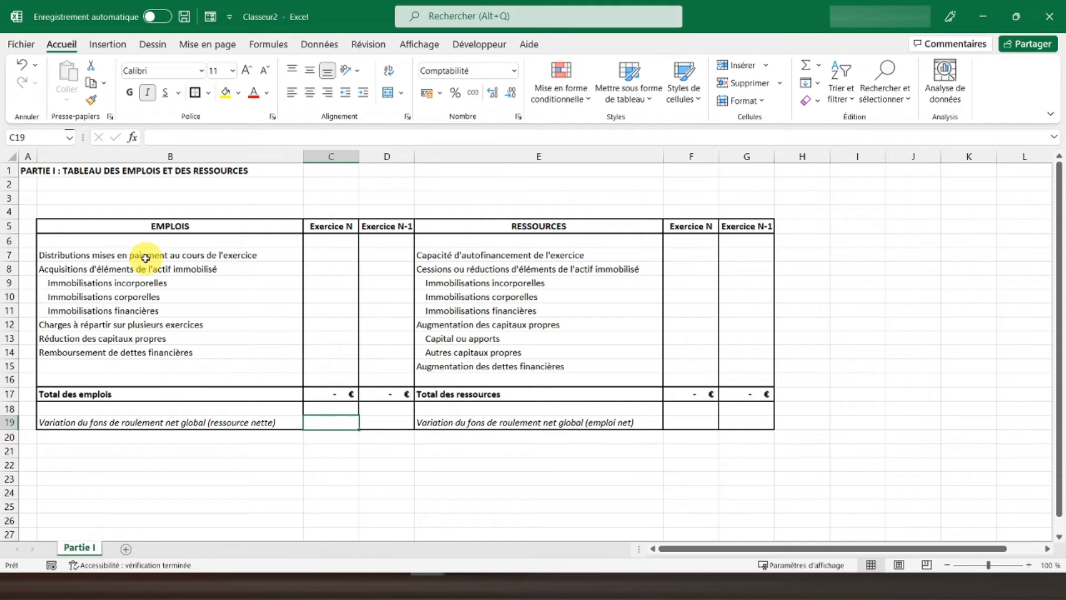
type("=si(")
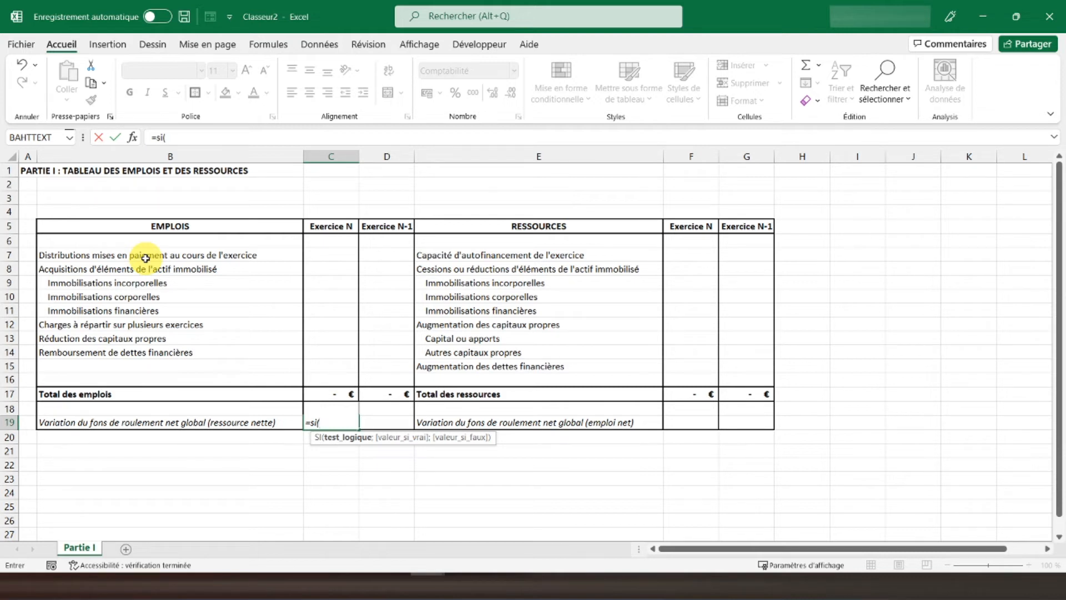
left_click(701, 395)
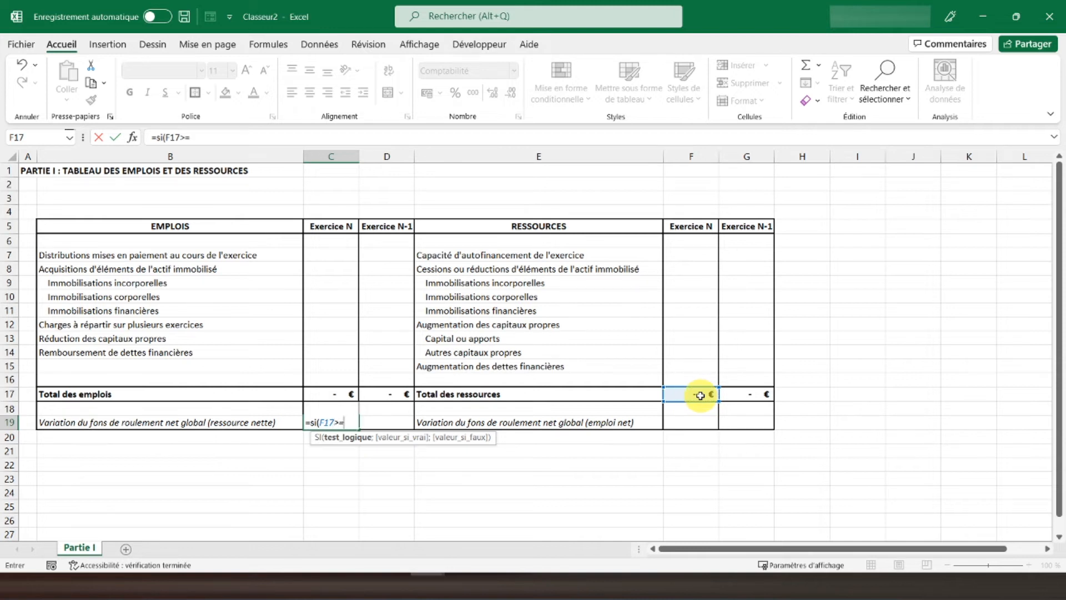
left_click(329, 393)
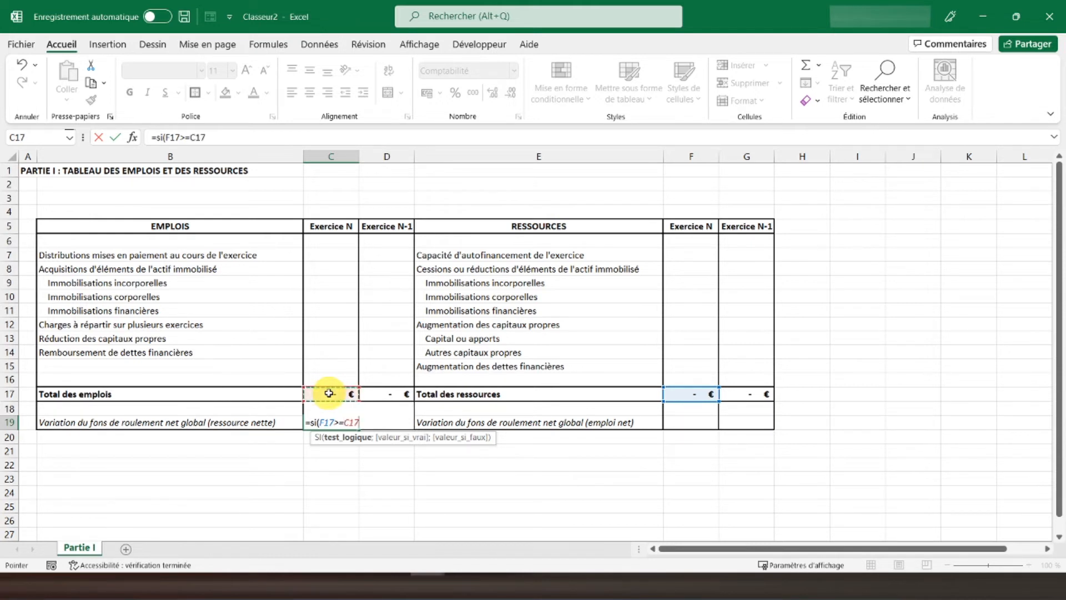
type(";")
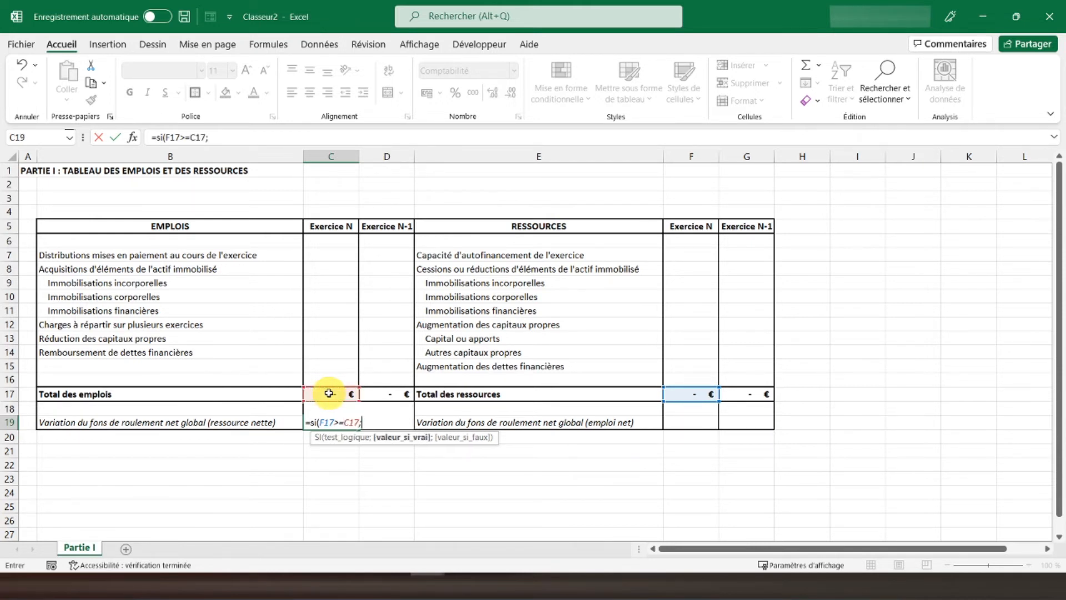
left_click(691, 396)
type("-")
left_click(339, 393)
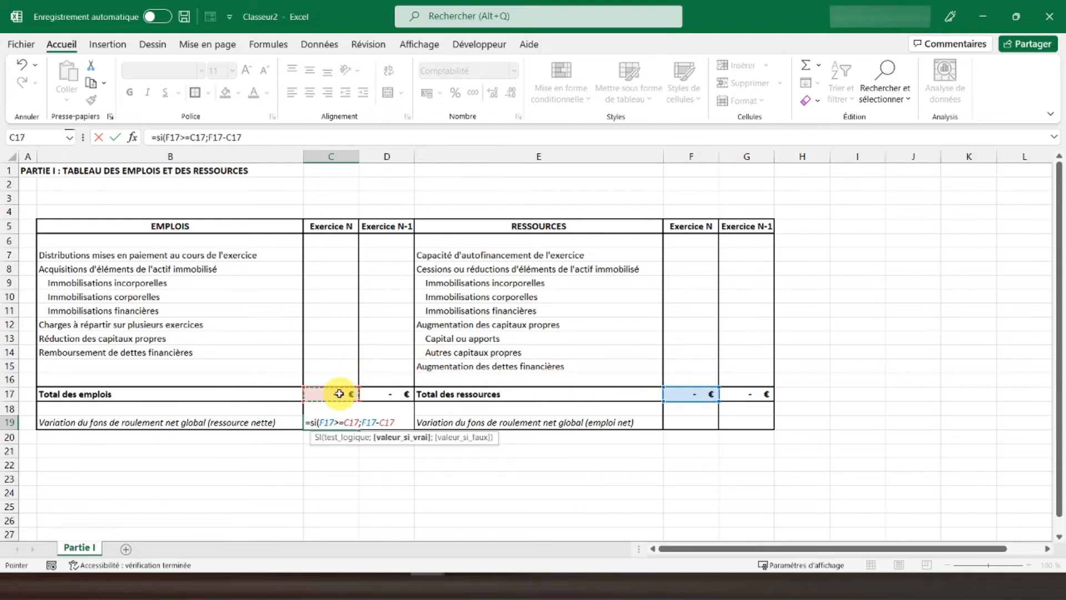
type(";")
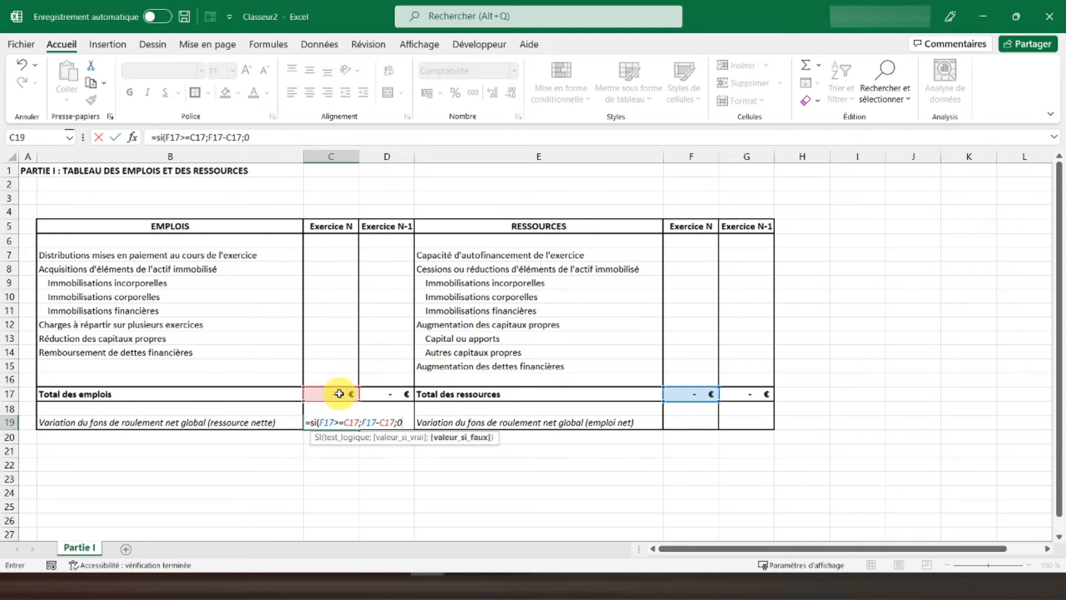
type("0)")
key("Return")
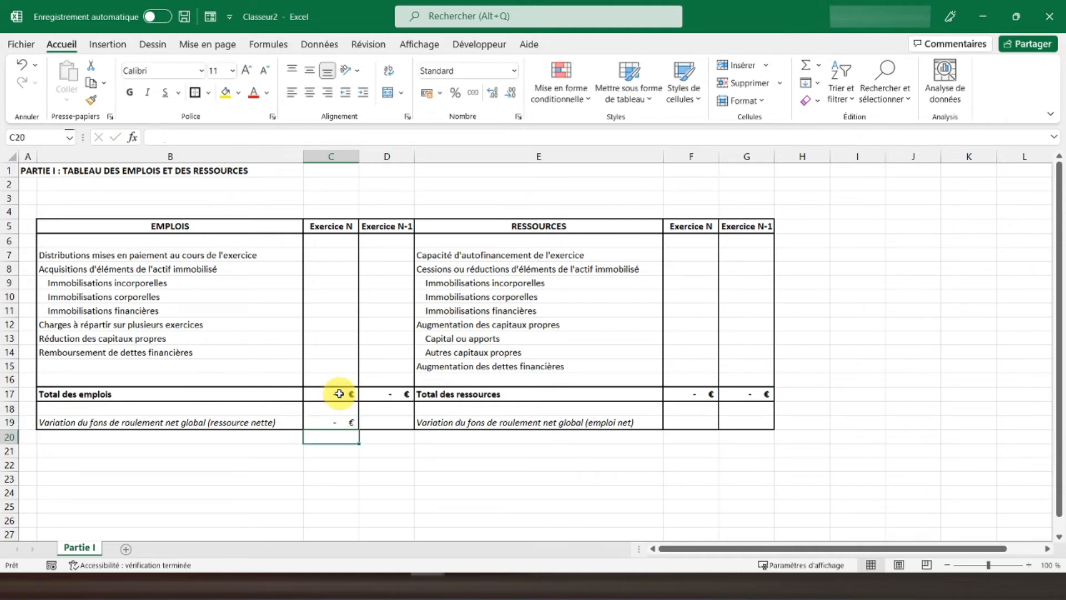
left_click(343, 424)
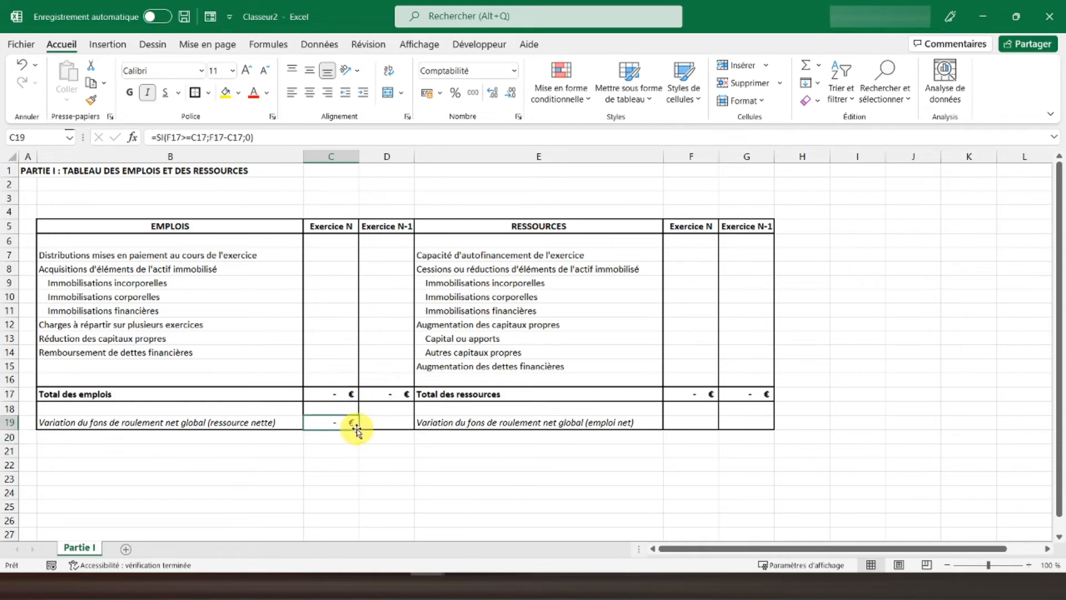
left_click_drag(360, 428, 400, 426)
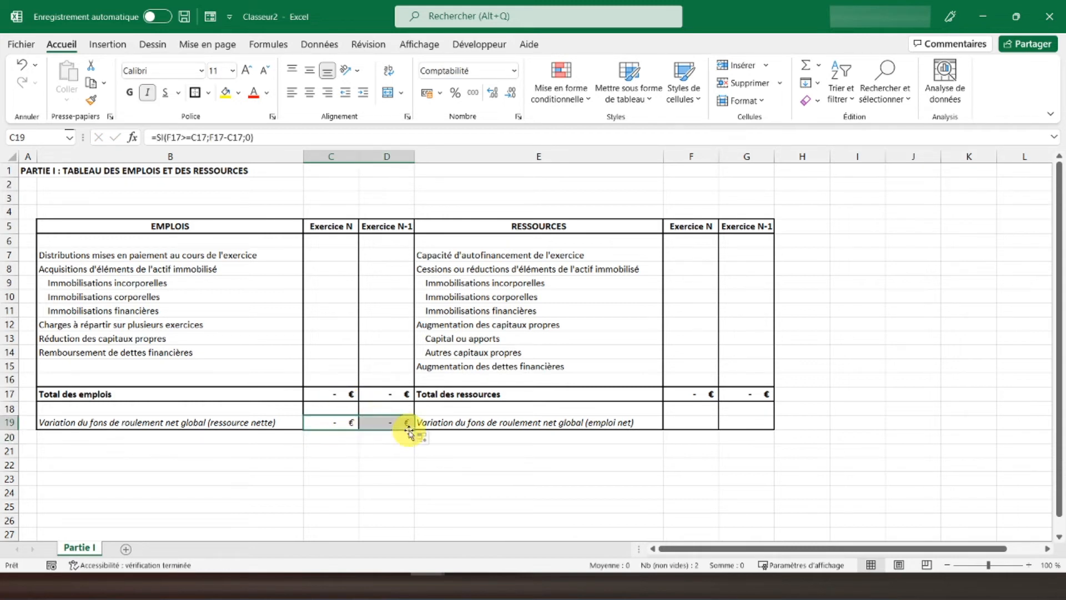
- Calculate the working capital variation (emploi net) in F19 with =SI(C17>F17;C17-F17;0) and copy the formula to G19
left_click(668, 422)
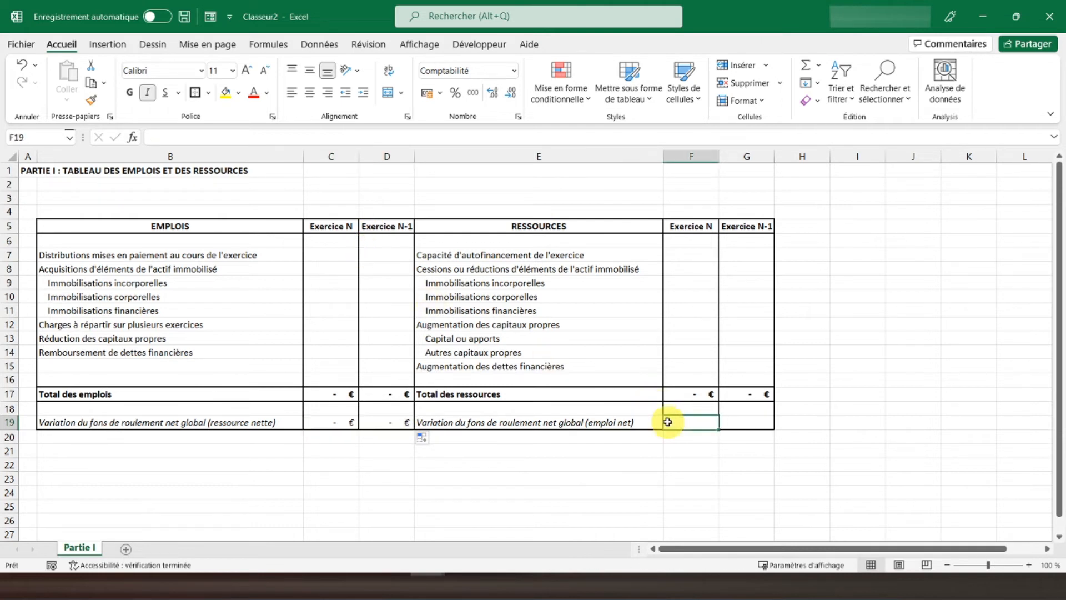
type("=")
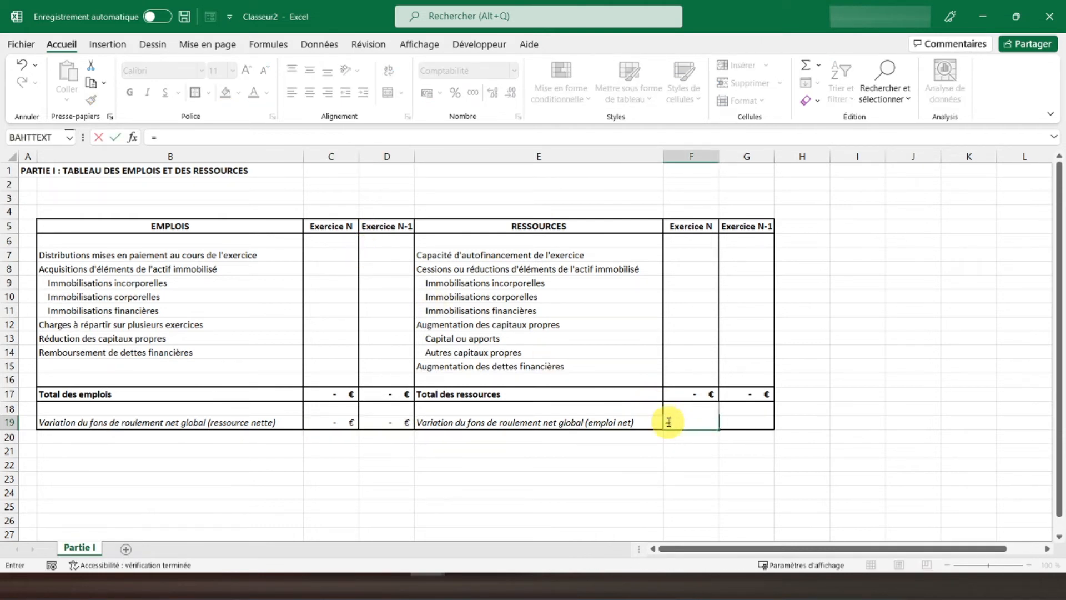
type("si(")
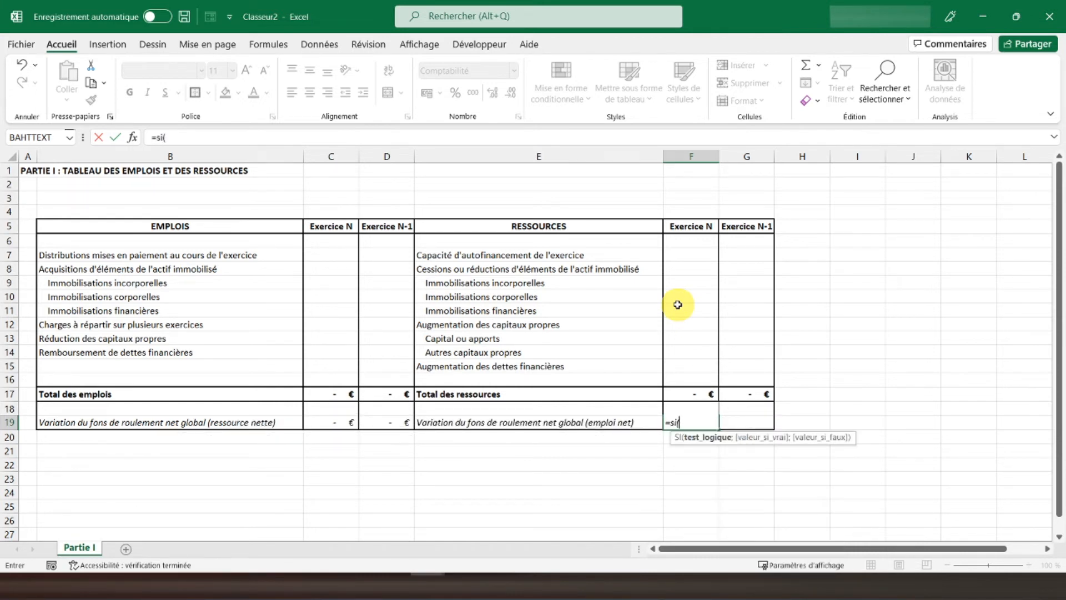
left_click(316, 393)
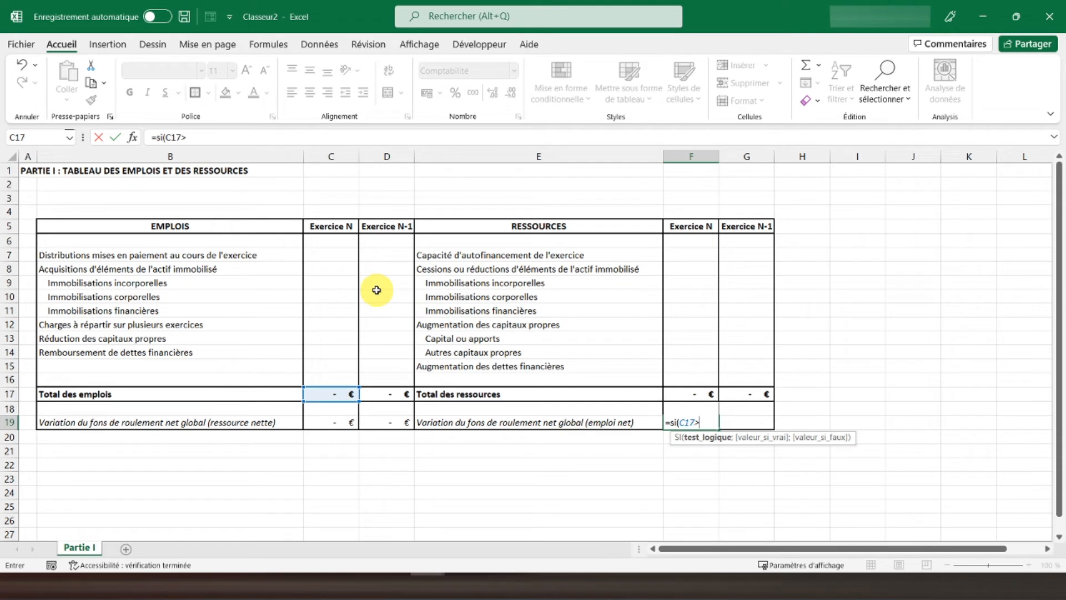
left_click(689, 394)
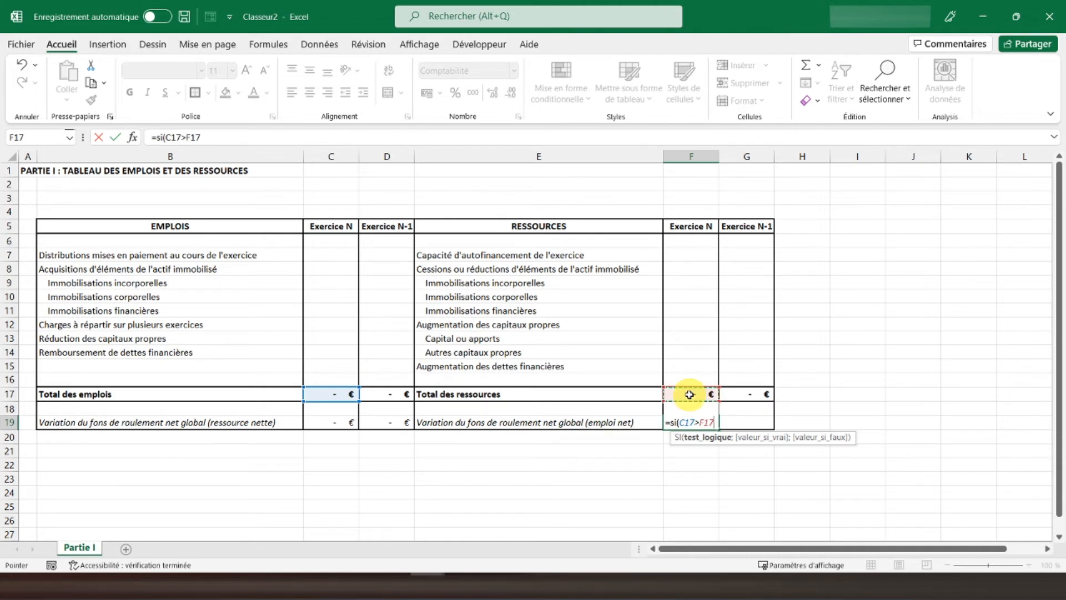
type(";")
left_click(343, 395)
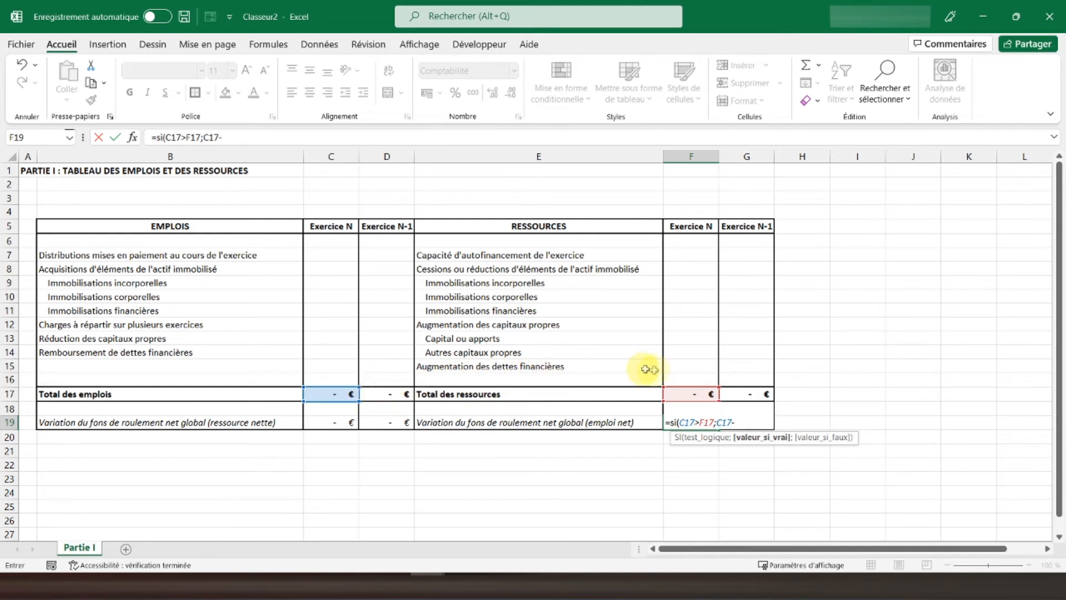
left_click(694, 393)
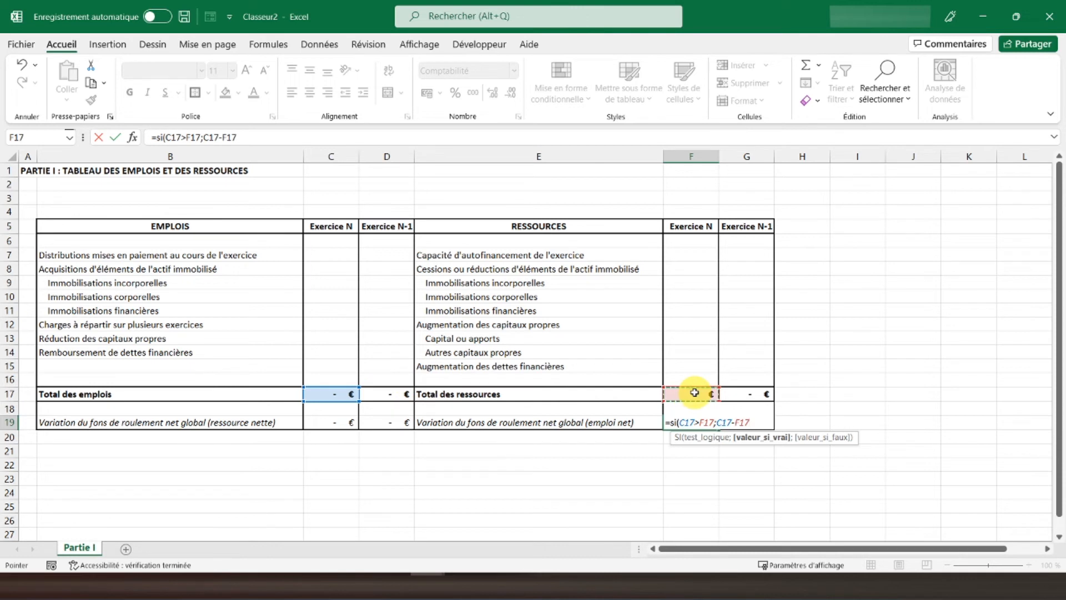
type(";")
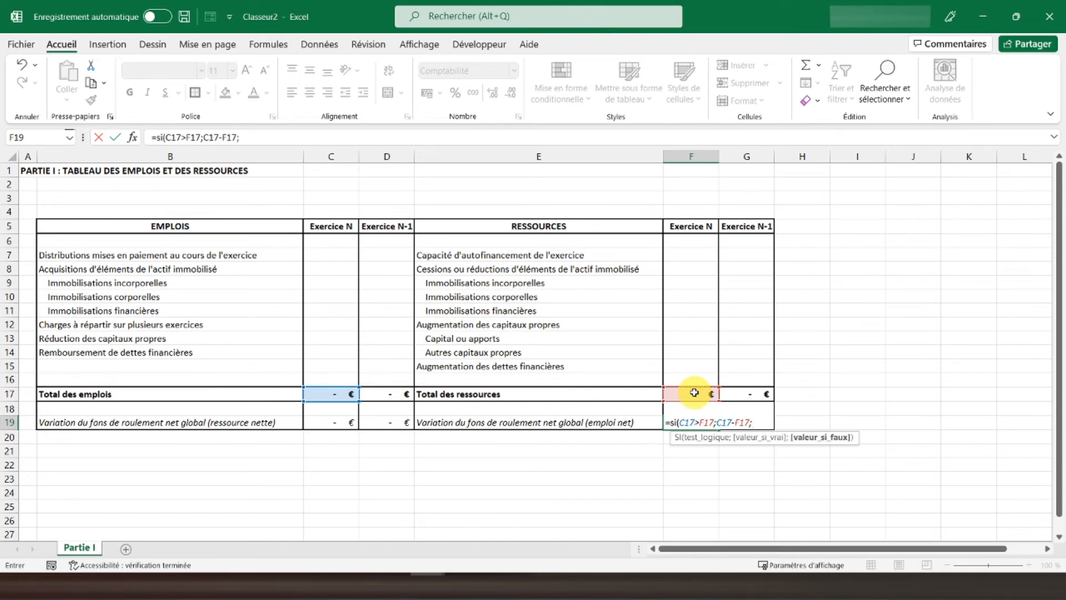
type("0)")
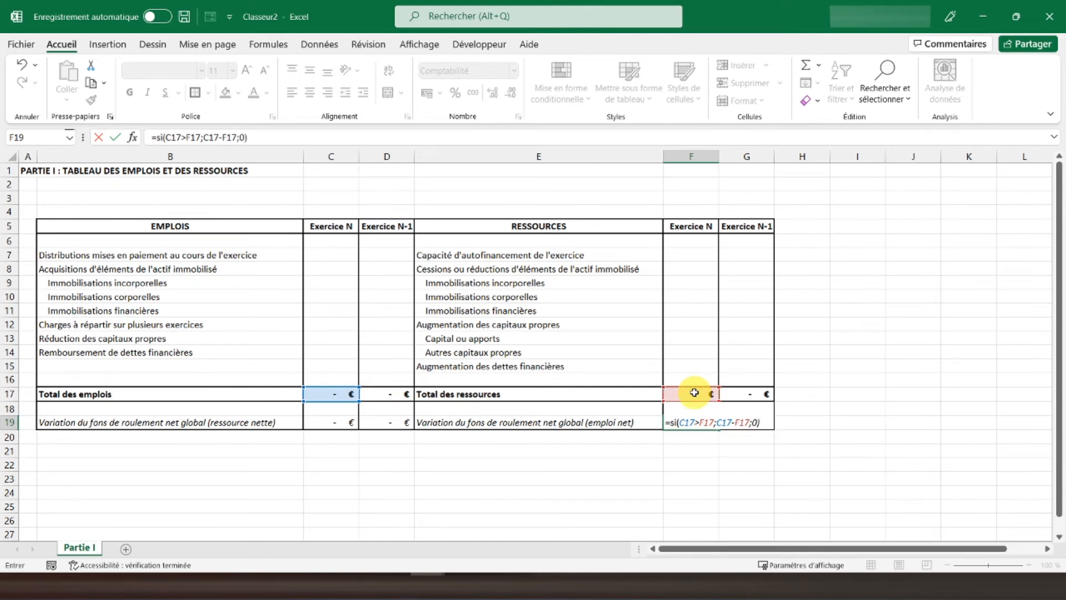
key("Return")
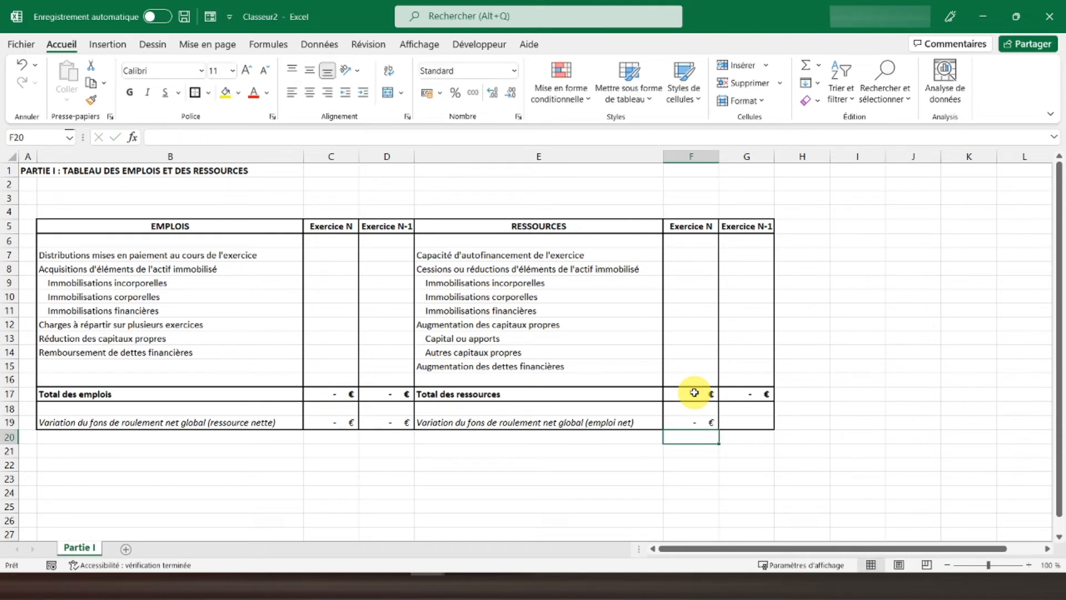
left_click(700, 424)
left_click_drag(721, 430, 753, 424)
left_click(751, 449)
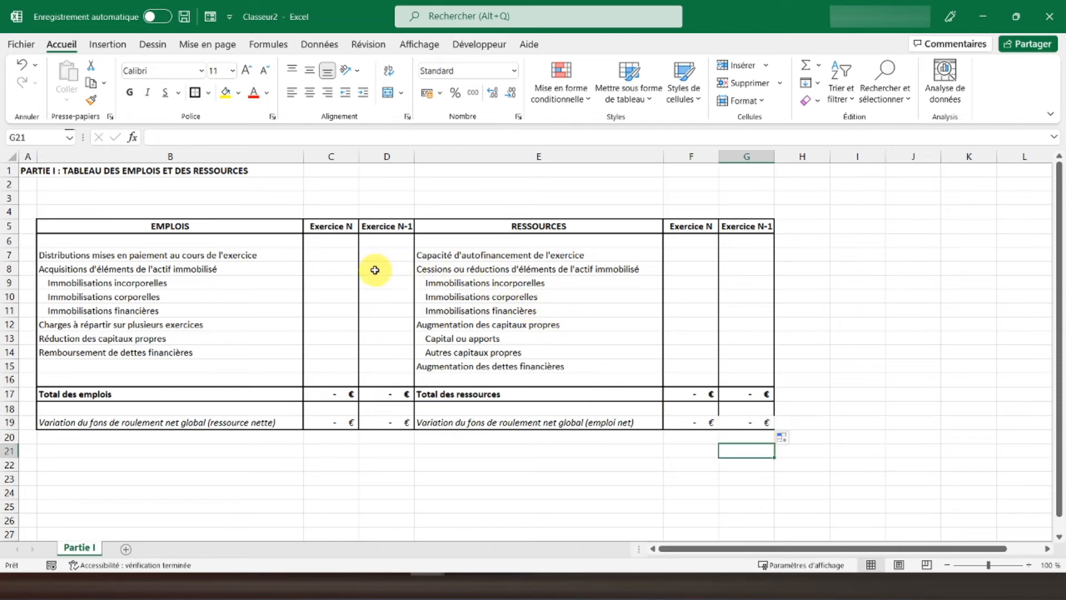
- Hide the worksheet gridlines
left_click(418, 46)
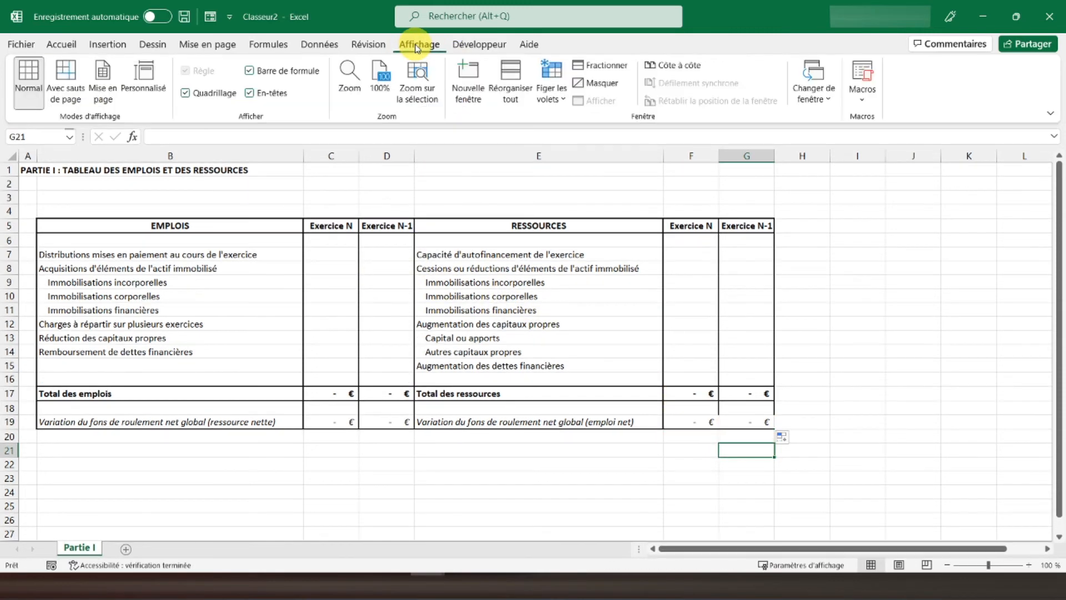
left_click(186, 93)
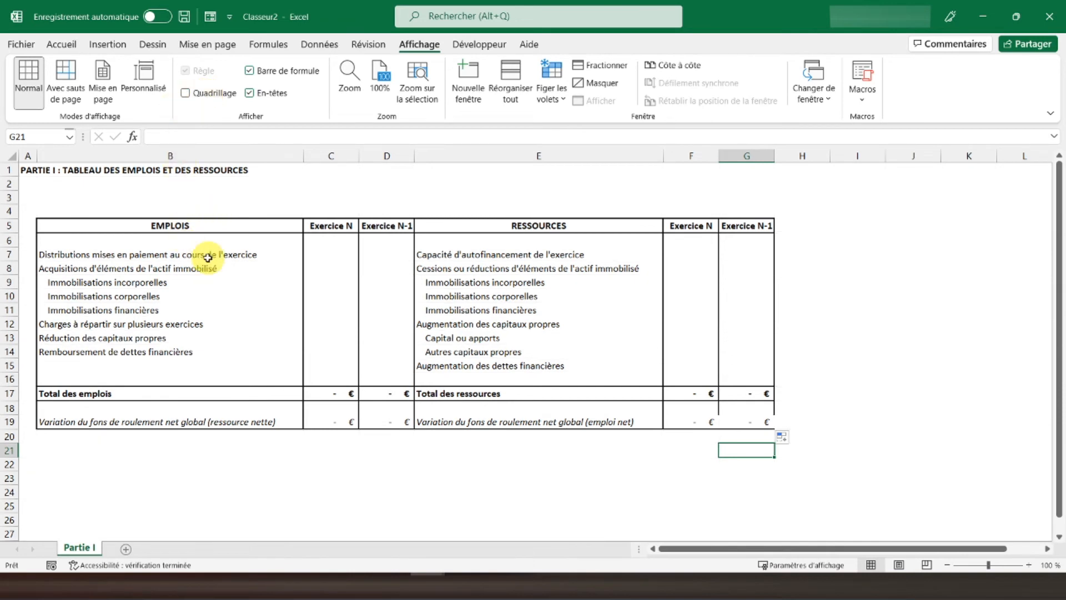
- Add fine dotted horizontal borders above, between and below the EMPLOIS input cells C7:D7 and C9:D14
left_click(309, 253)
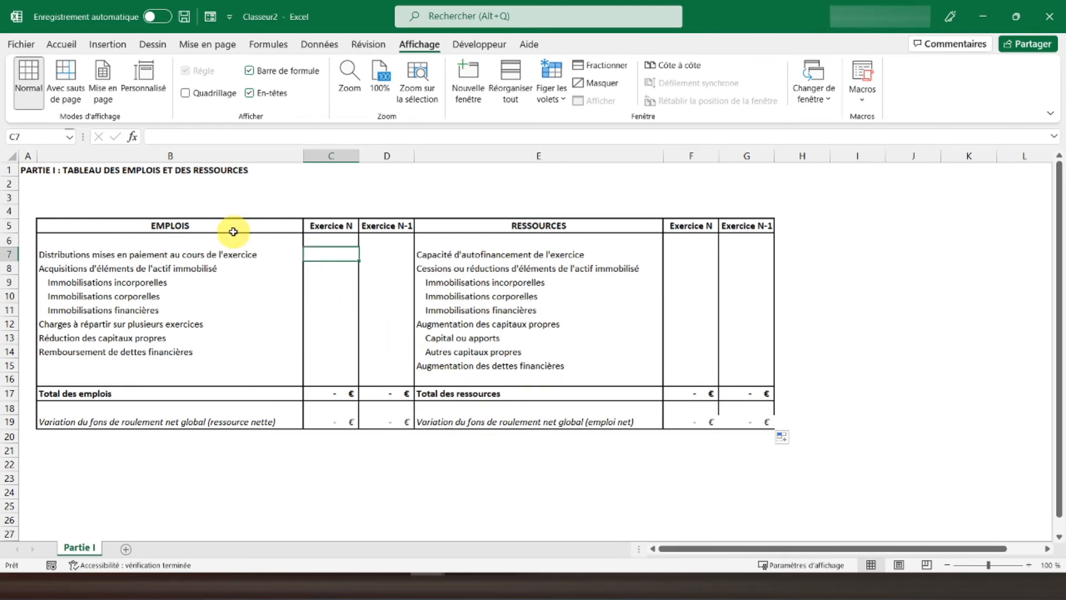
mouse_move(324, 253)
left_mouse_down()
mouse_move(364, 251)
mouse_move(368, 297)
mouse_move(357, 331)
mouse_move(370, 344)
left_mouse_up()
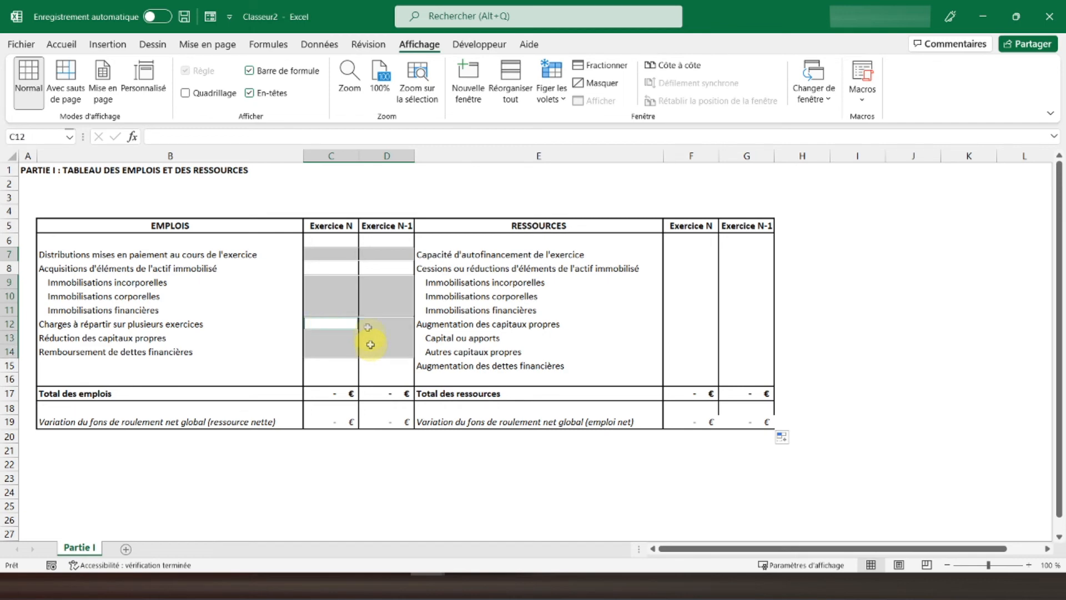
left_click(61, 44)
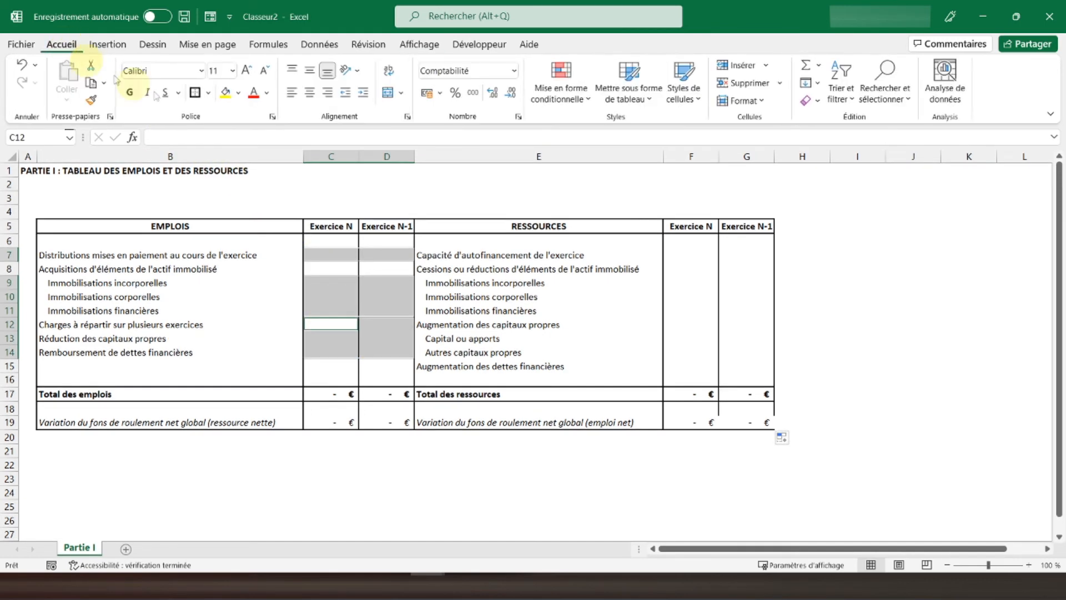
left_click(209, 94)
left_click(209, 93)
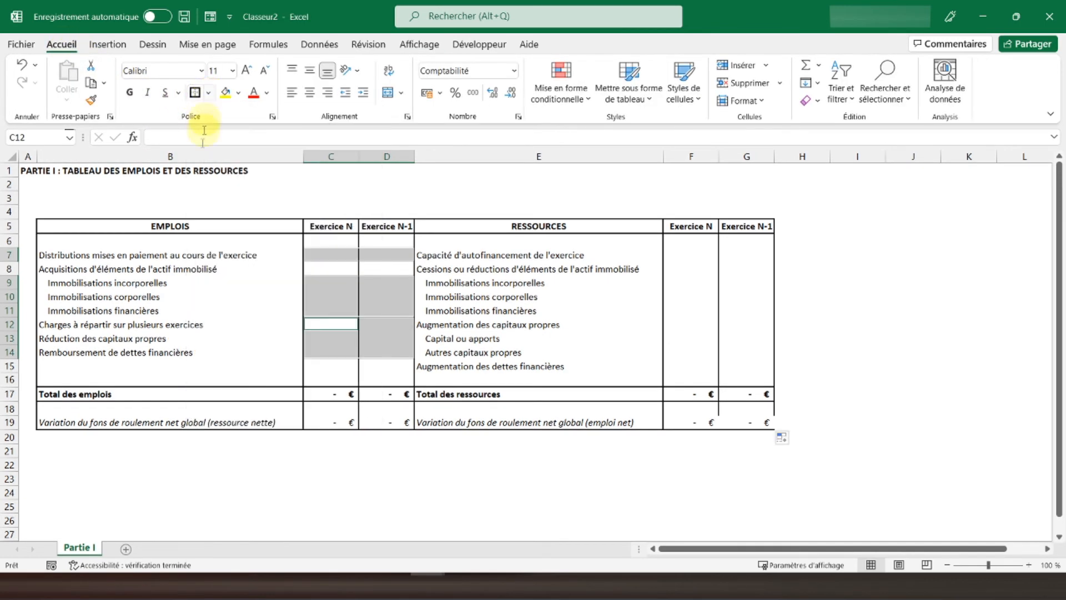
left_click(209, 93)
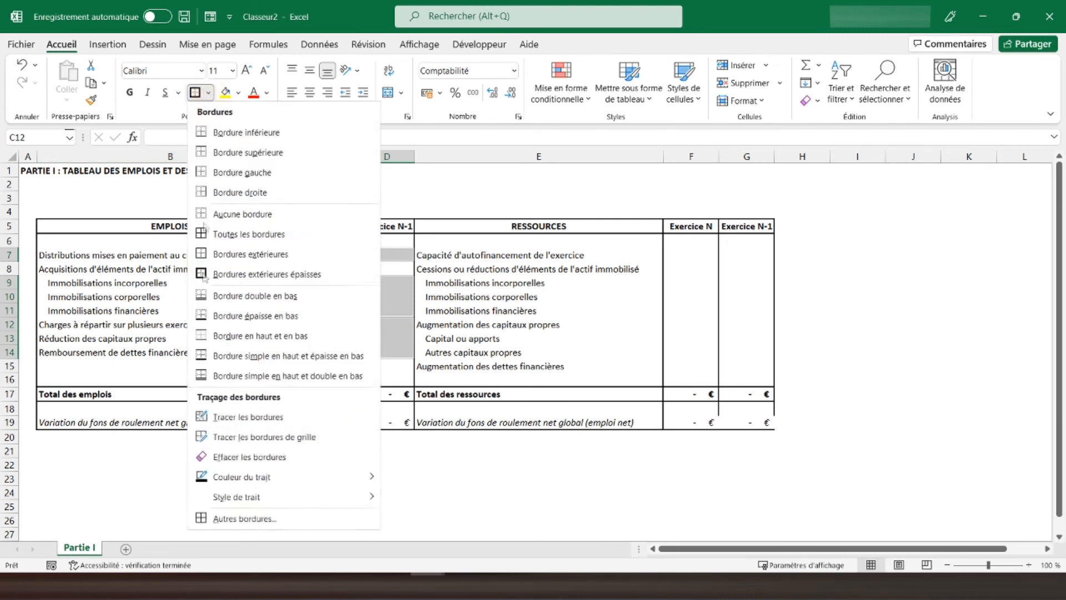
left_click(232, 516)
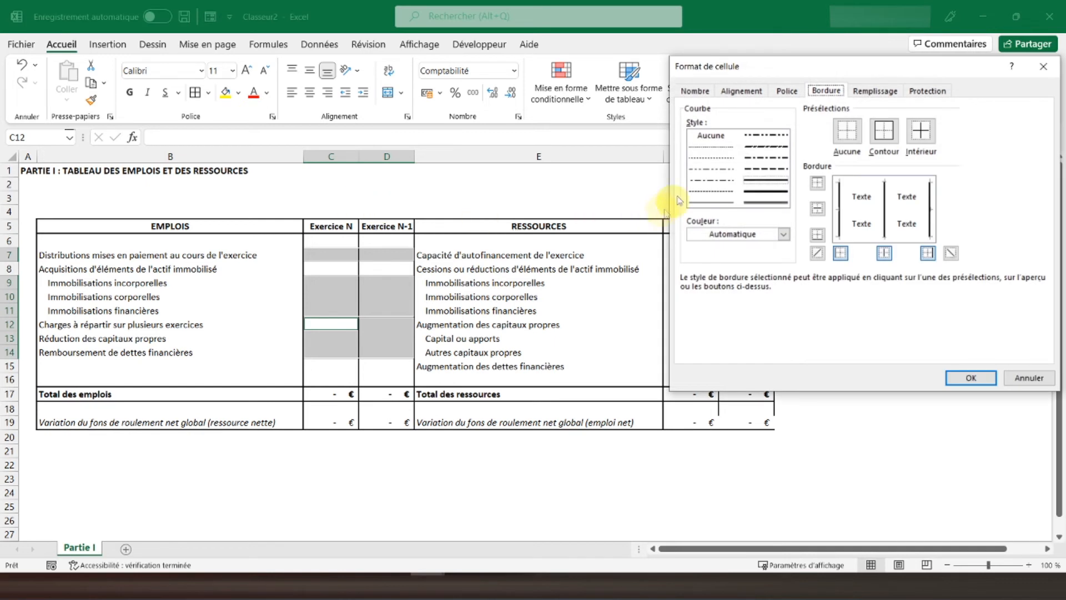
left_click(702, 148)
left_click(860, 183)
left_click(858, 210)
left_click(862, 233)
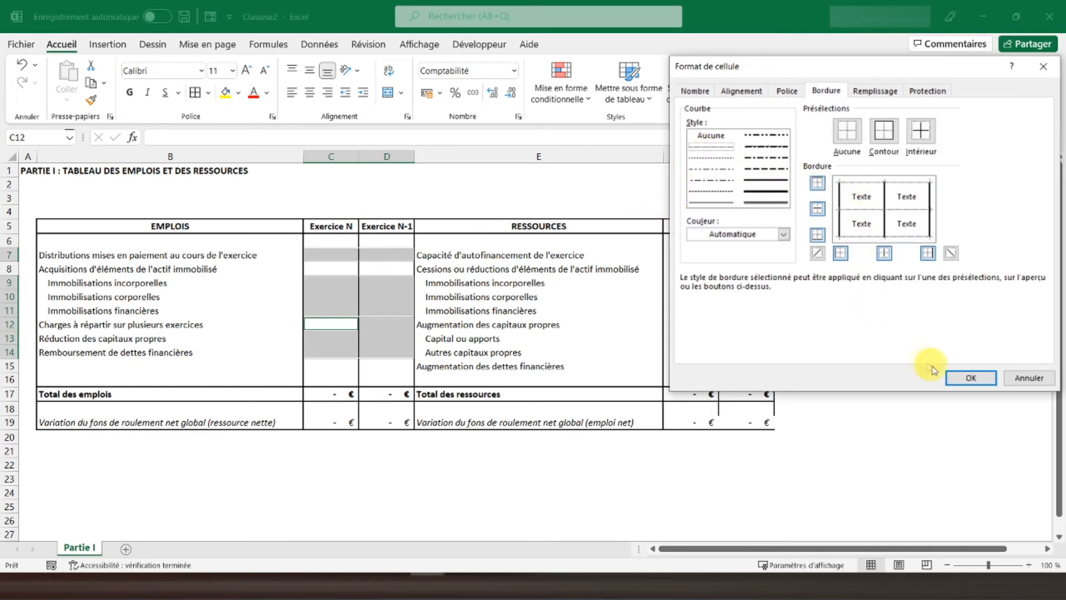
left_click(975, 378)
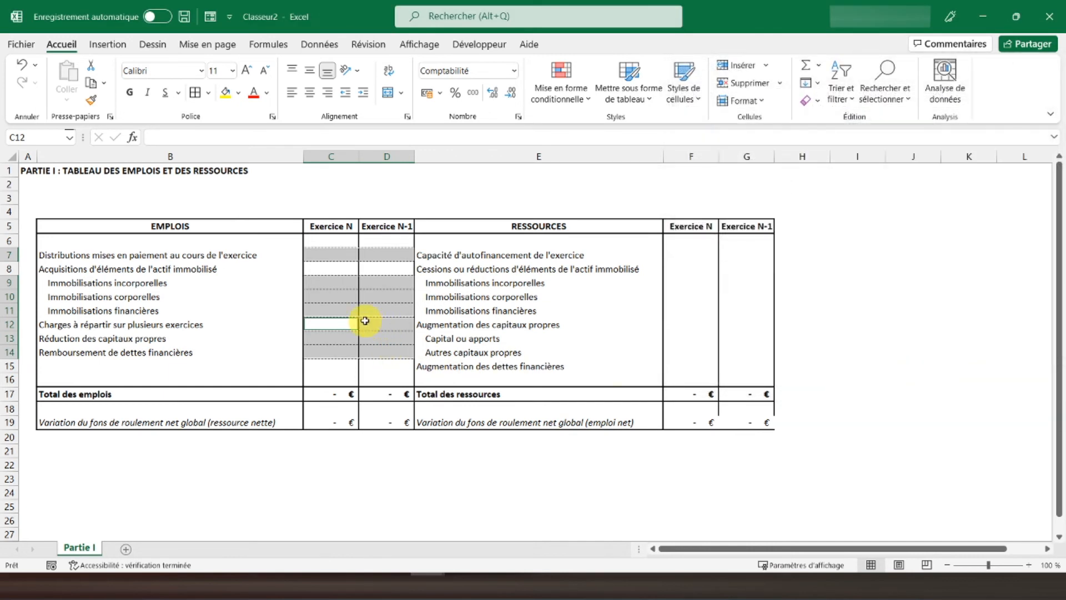
- Fill the EMPLOIS input cells C7:D7 and C9:D14 with the lightest green theme colour
left_click(240, 94)
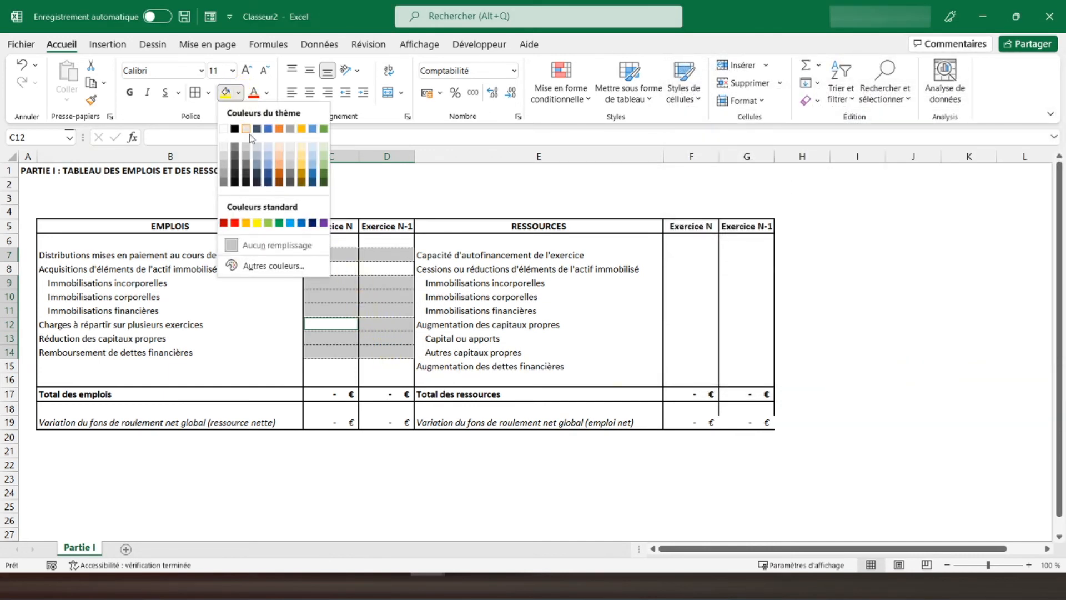
left_click(322, 147)
left_click(322, 282)
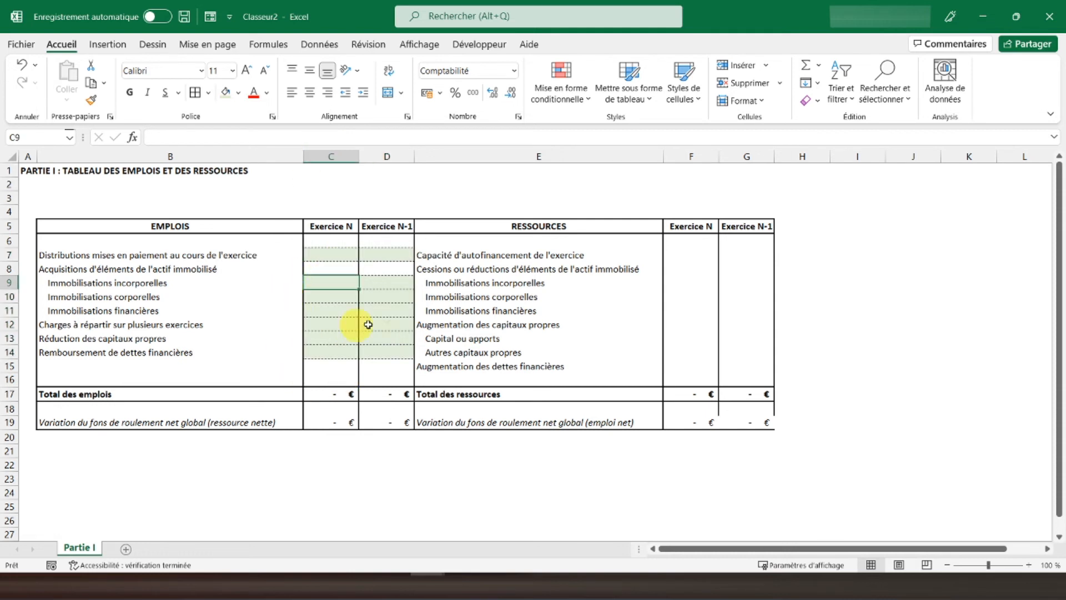
- Add fine dotted horizontal borders and the lightest green fill to the RESSOURCES input cells F7:G7, F9:G11 and F13:G15
left_click(680, 256)
left_click_drag(679, 256, 744, 254)
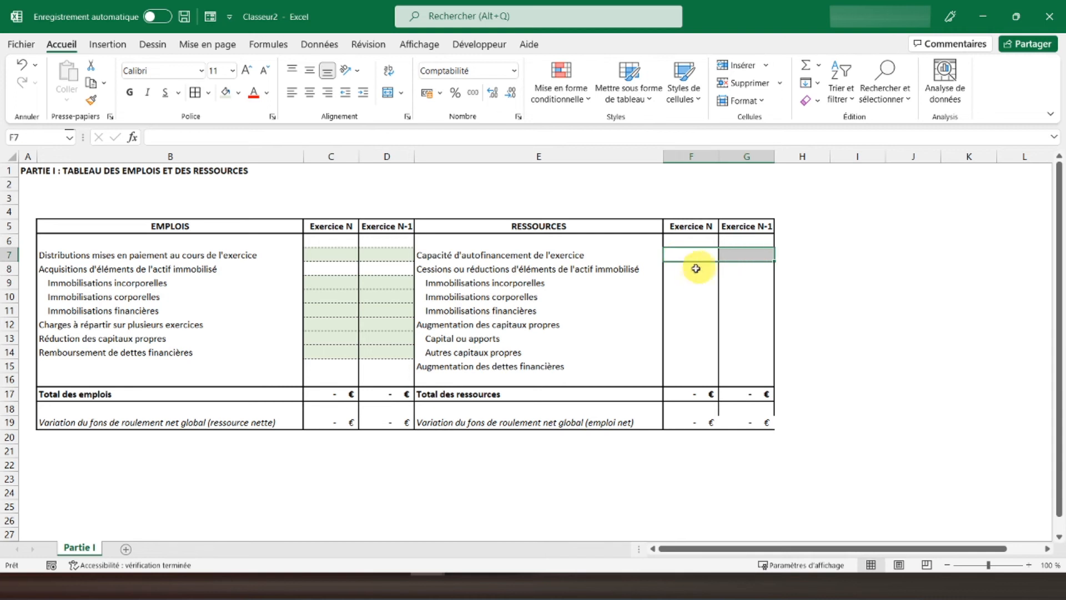
left_click(679, 283, "ctrl")
left_click_drag(679, 283, 738, 312)
left_click_drag(680, 335, 725, 362)
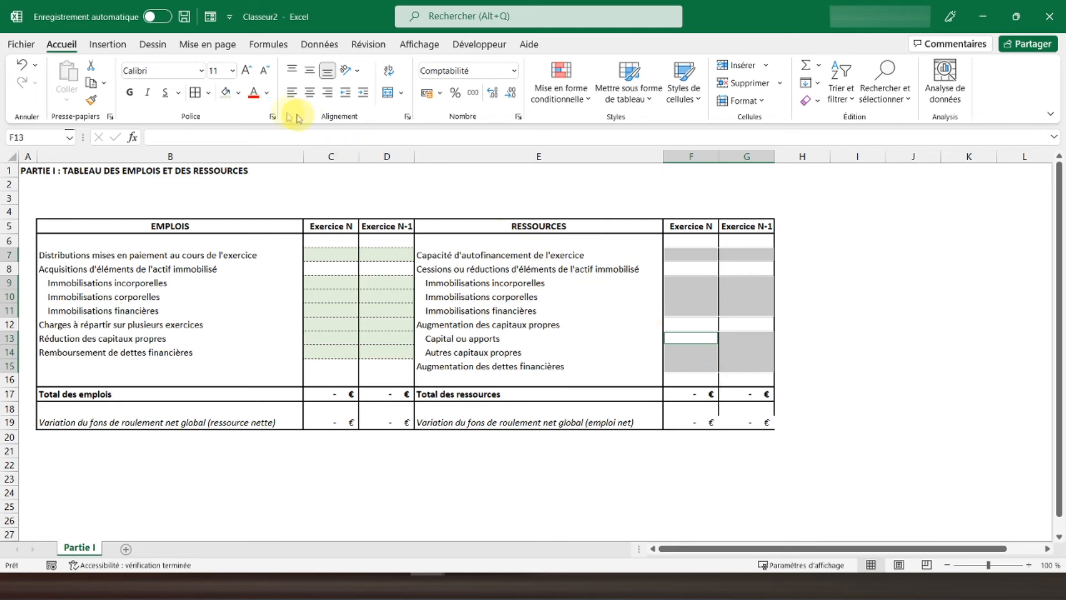
left_click(208, 94)
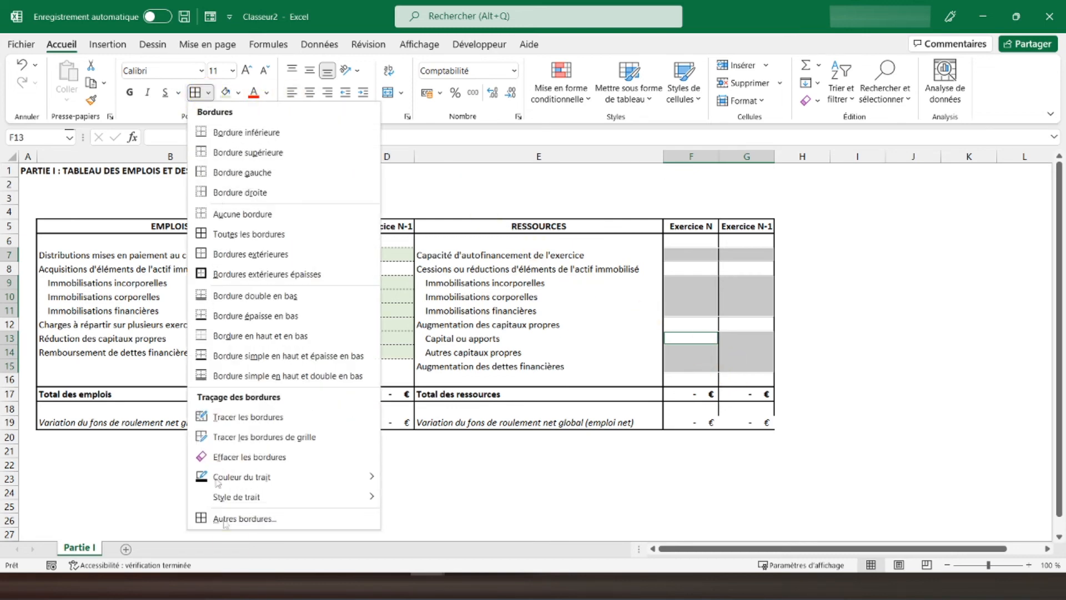
left_click(244, 521)
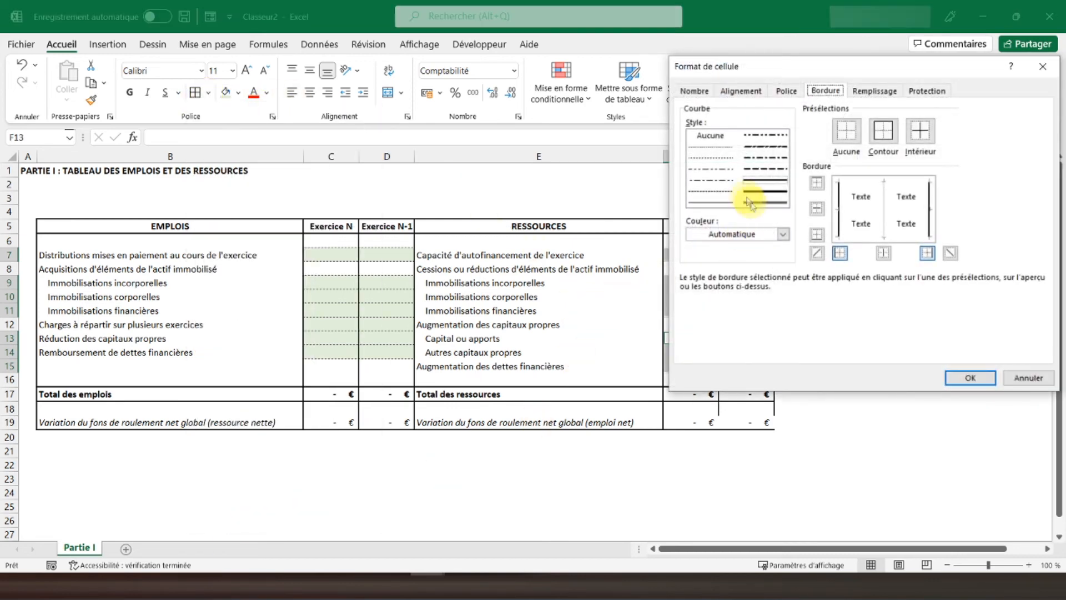
left_click(712, 147)
left_click(861, 183)
left_click(863, 210)
left_click(861, 237)
left_click(972, 379)
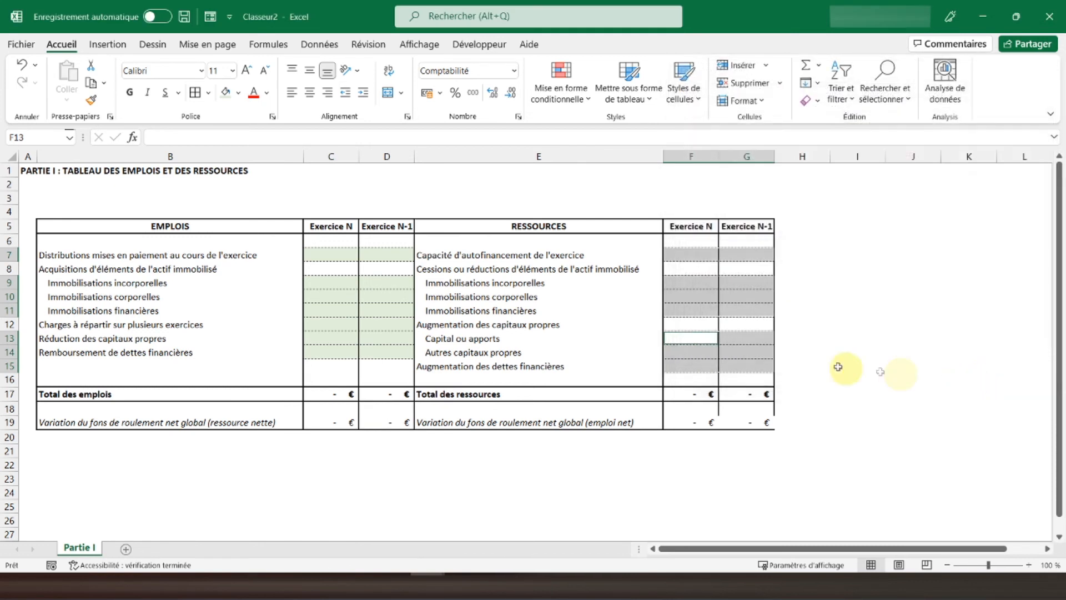
left_click(634, 281)
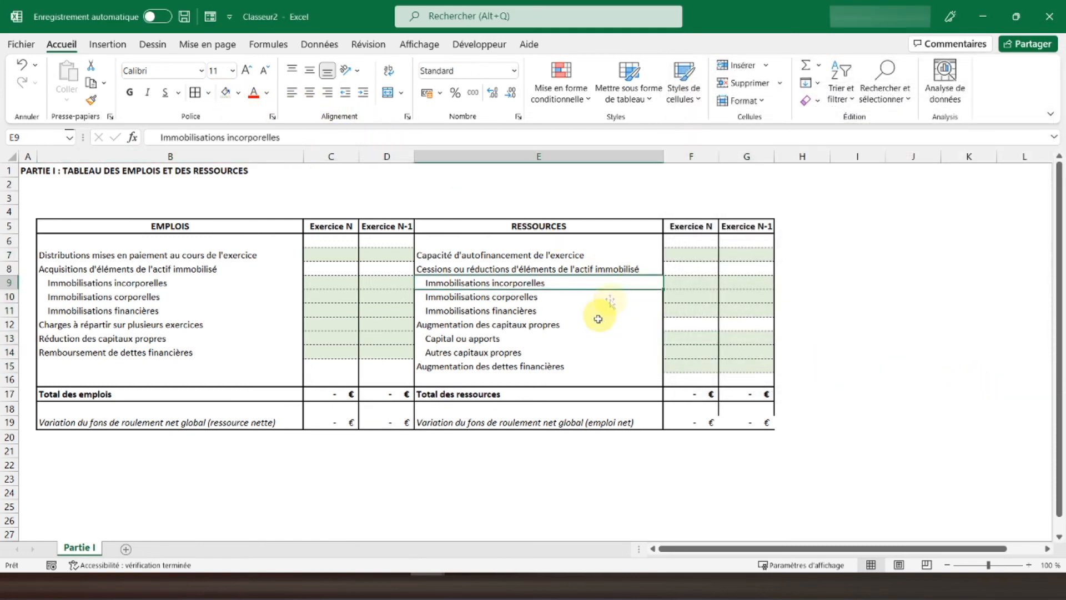
left_click(688, 310)
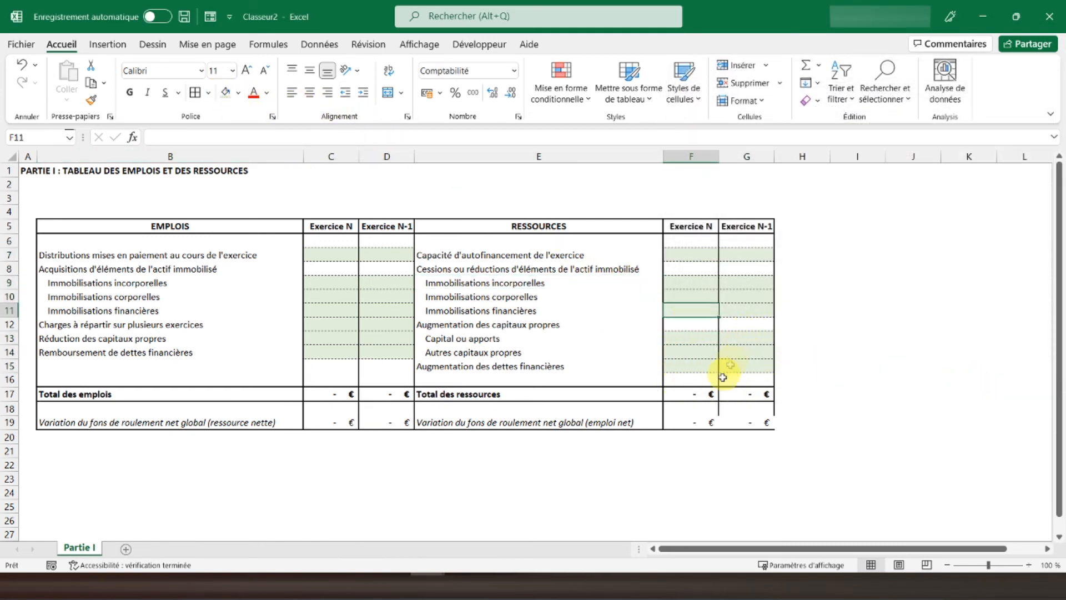
- Apply thick outside borders around the working capital variation rows B18:G19 and around F18:F19
left_click_drag(69, 424, 751, 401)
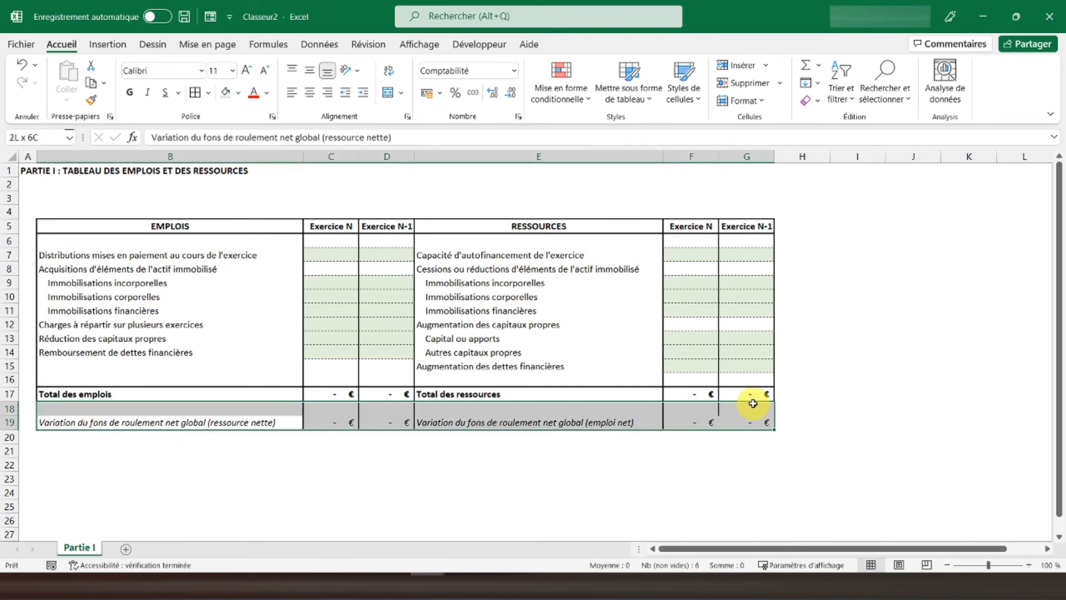
left_click(208, 93)
left_click(248, 274)
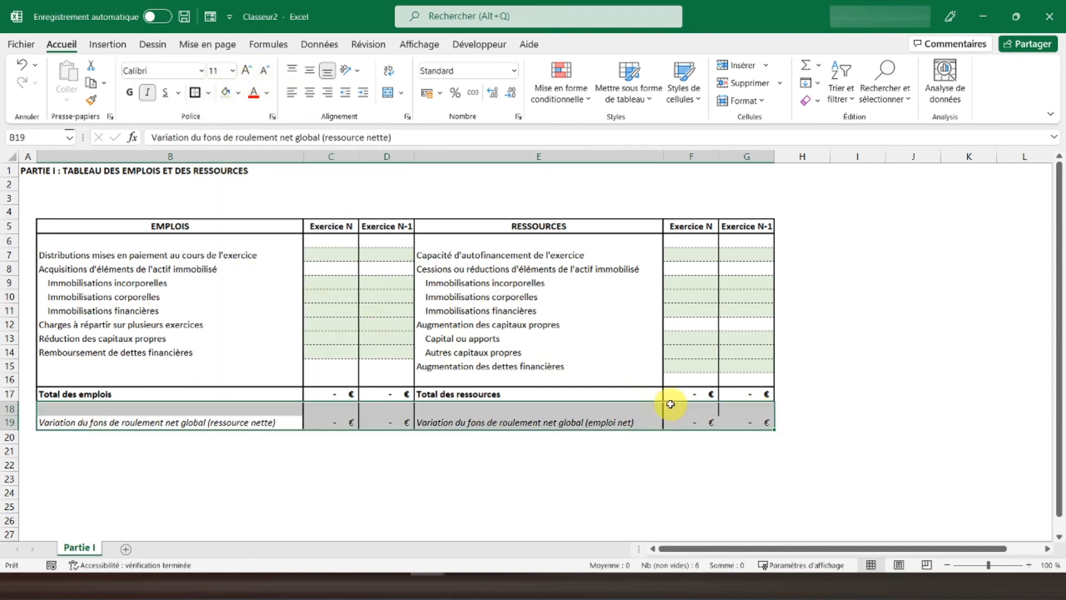
left_click_drag(694, 405, 702, 416)
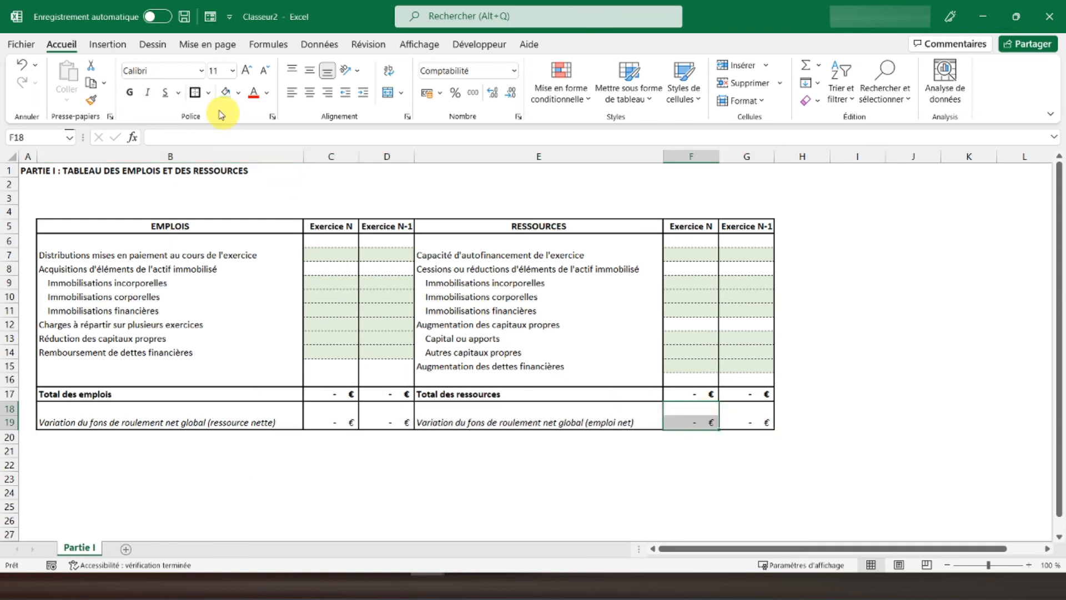
left_click(275, 282)
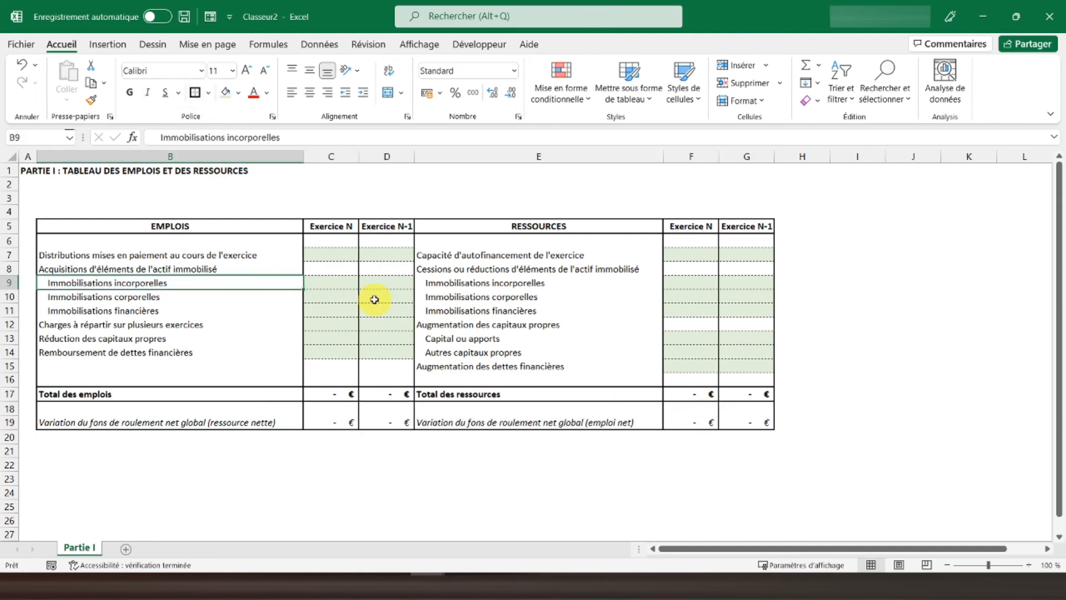
- Enter 10000 in C7 for the year N distributions and autofit column F to display the variation in F19
left_click(311, 257)
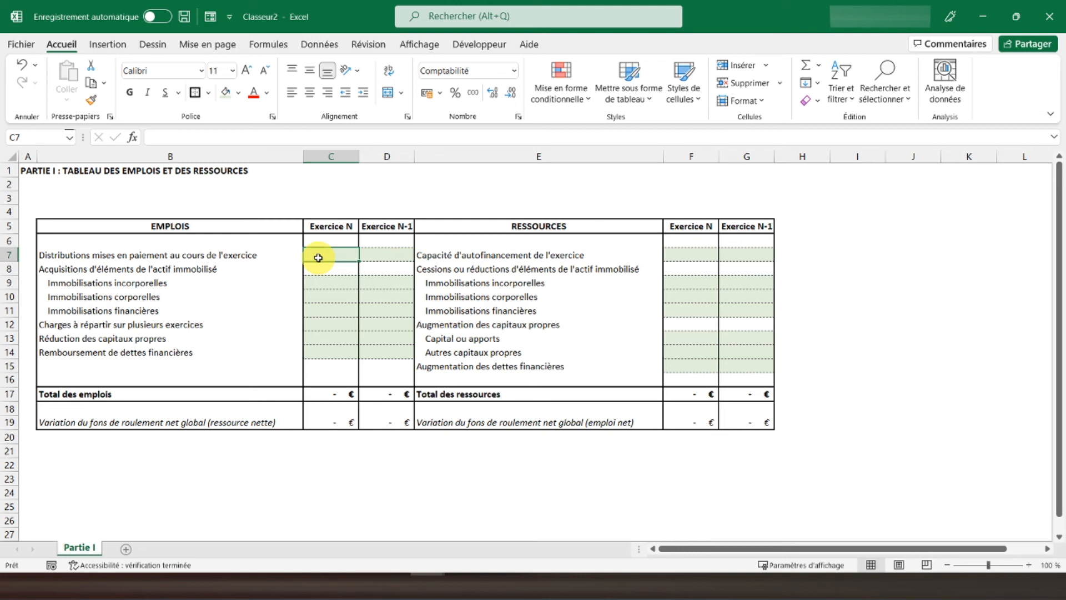
type("10000")
key("Return")
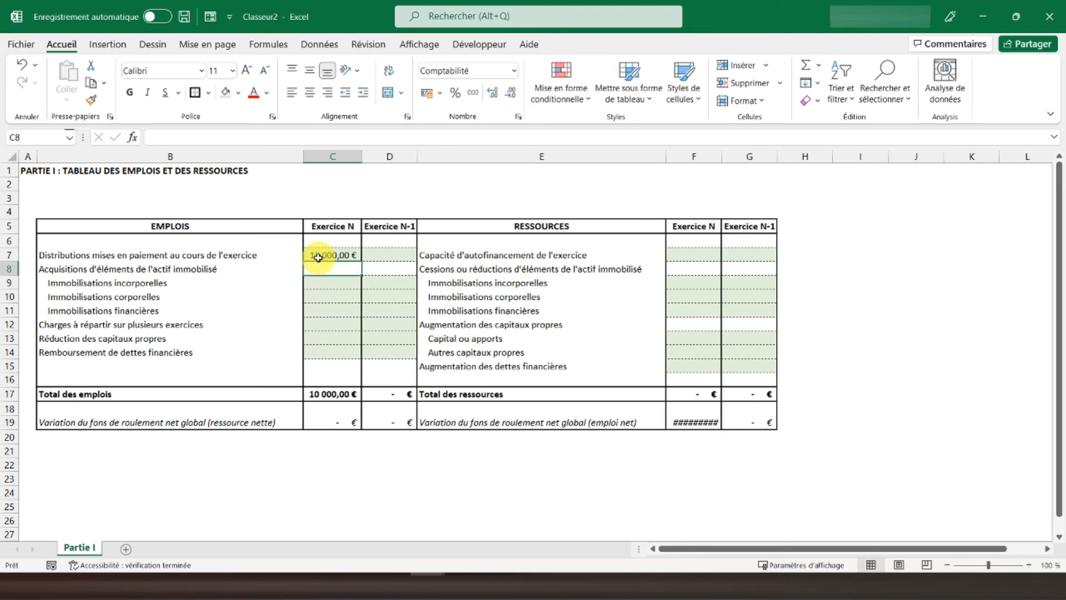
double_click(719, 156)
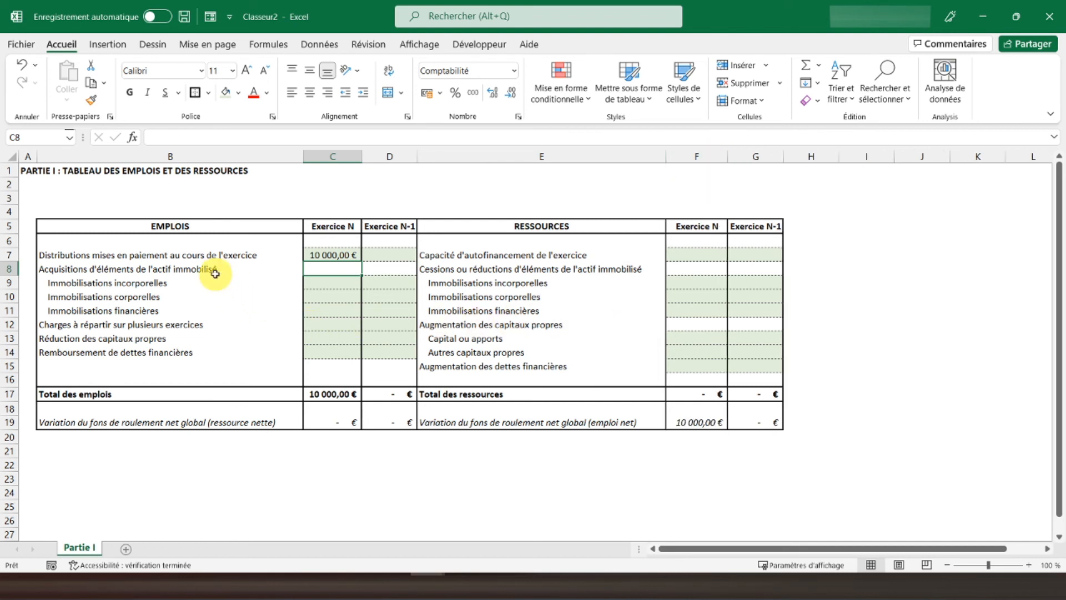
left_click(679, 422)
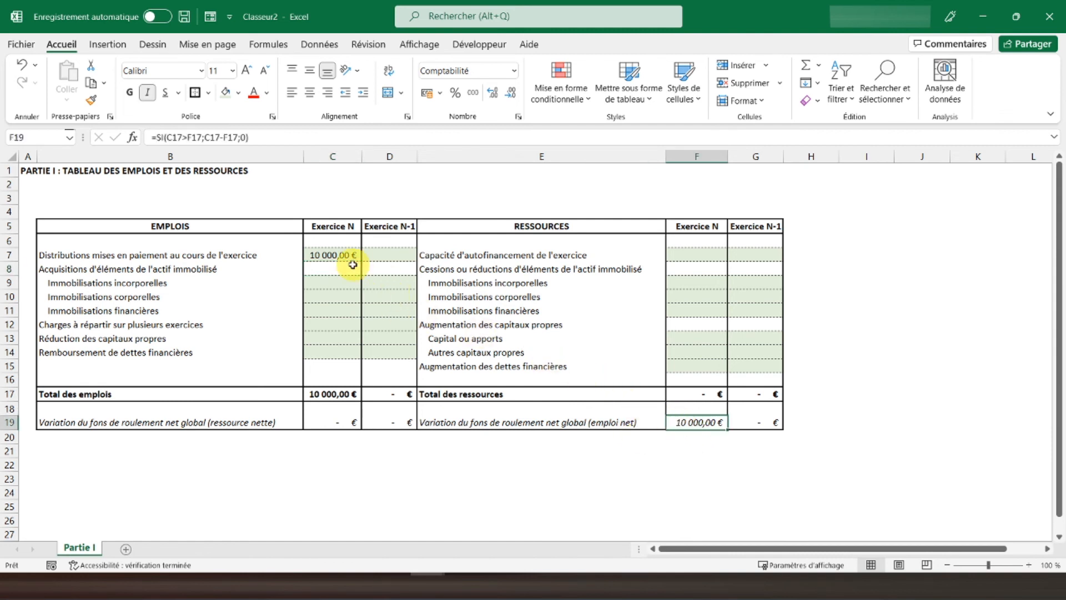
- Enter 15000 in F7 for the year N capacité d'autofinancement and check the ressource nette variation in C19
left_click(686, 254)
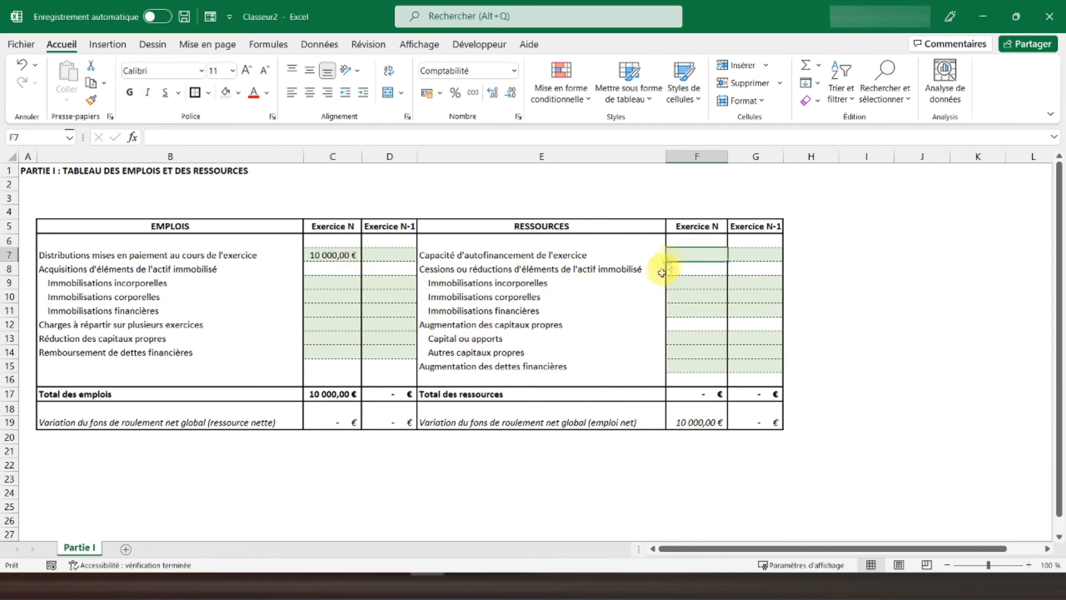
left_click(350, 254)
left_click(709, 258)
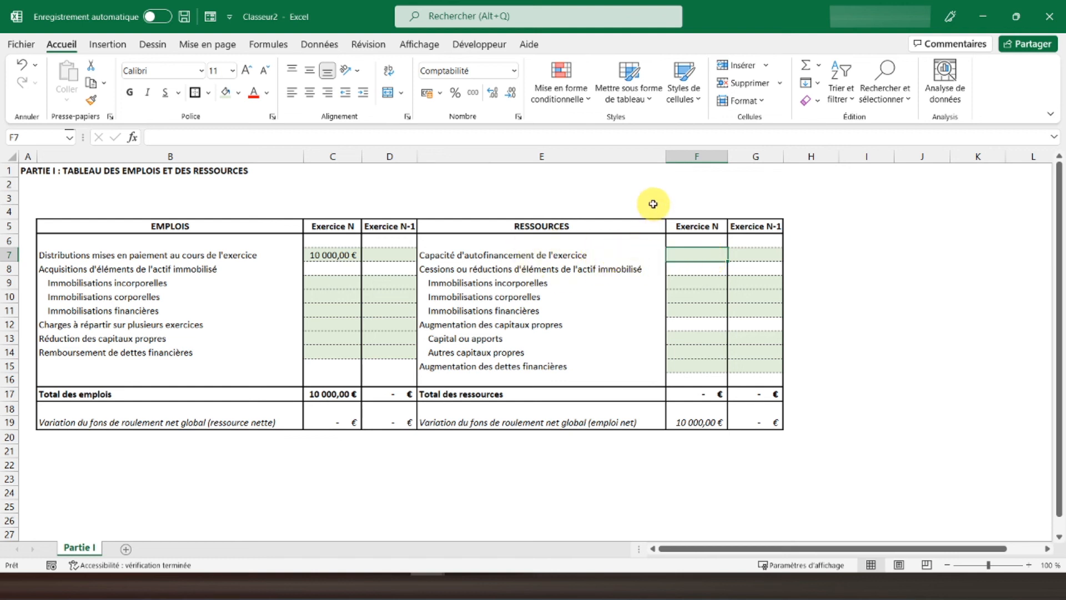
type("15 000")
key("Return")
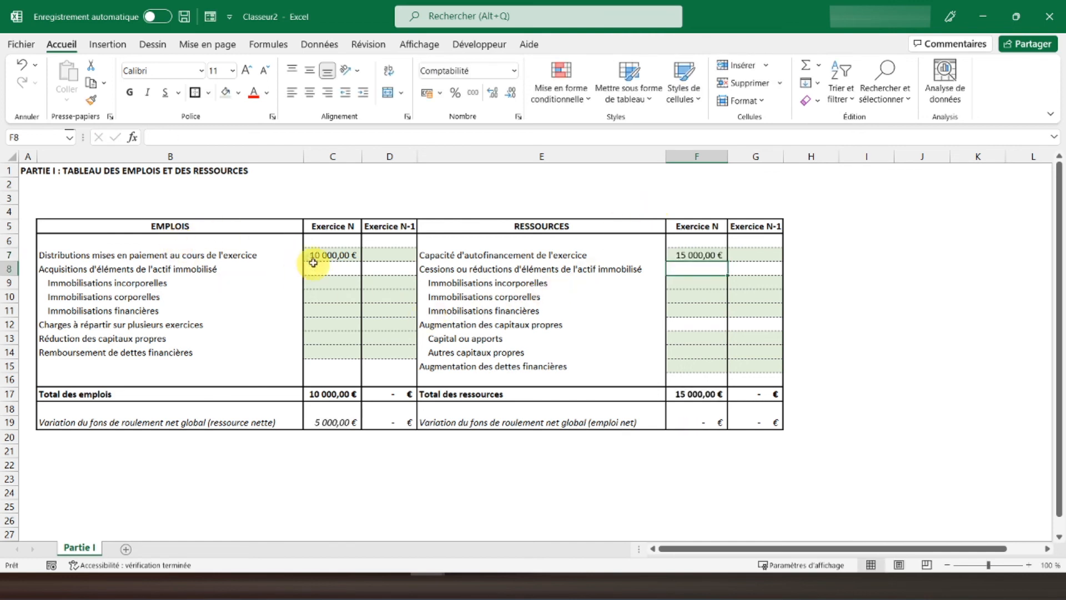
left_click(91, 422)
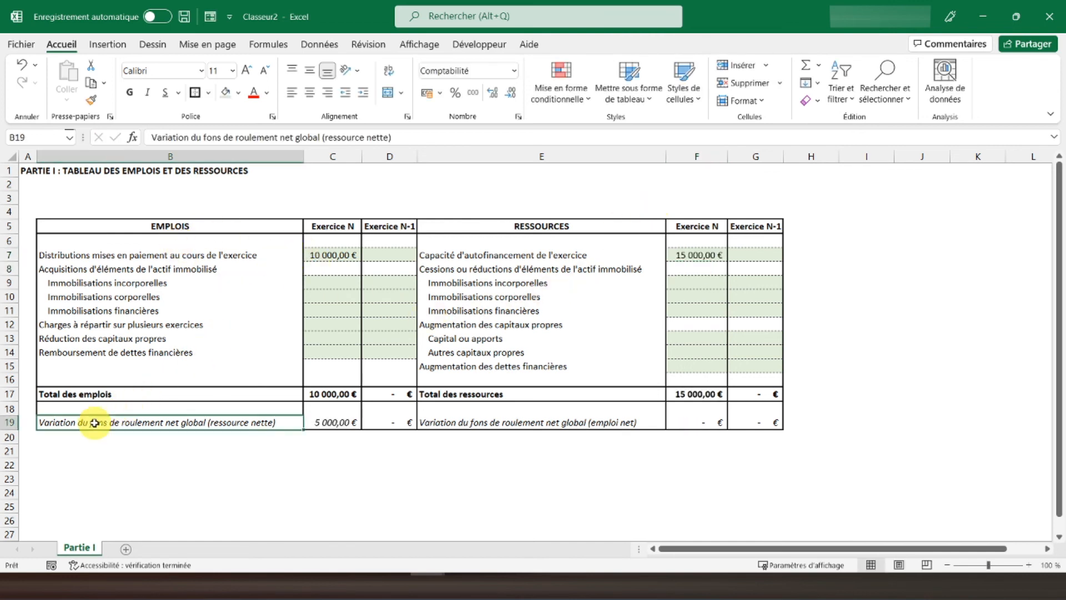
left_click(320, 421)
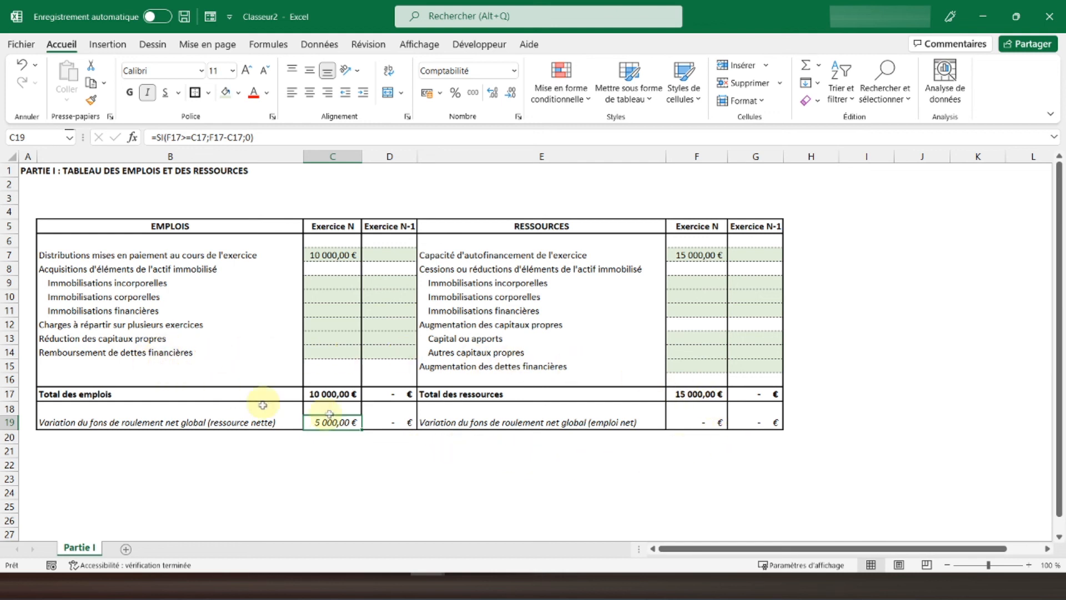
left_click(444, 422)
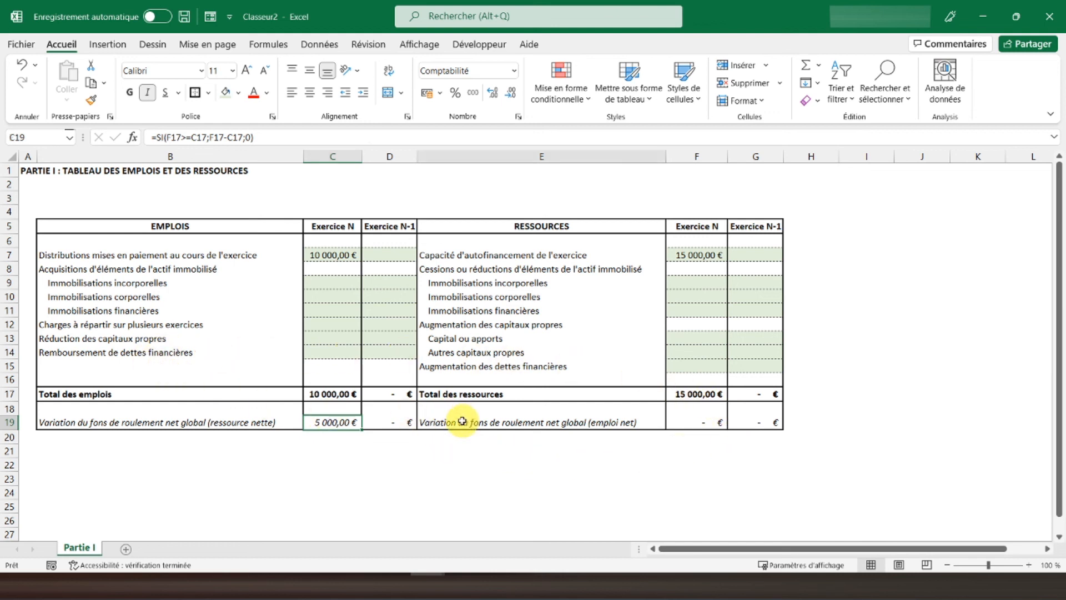
- Correct the spelling "fons" to "fonds" in the working capital variation labels in B19 and E19
left_click(105, 425)
left_click(216, 138)
type("d")
key("Return")
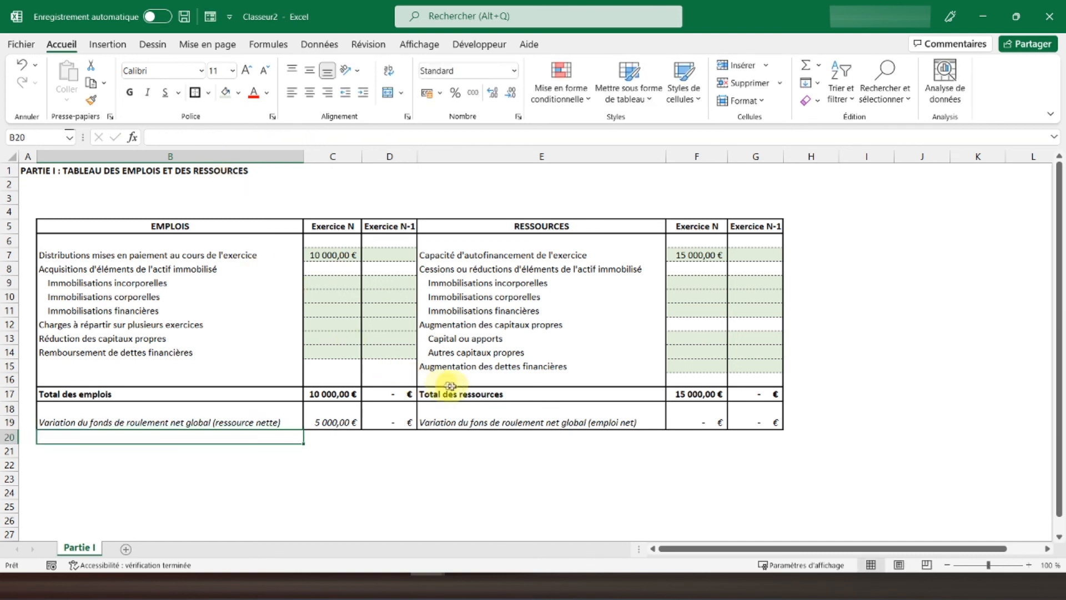
left_click(460, 422)
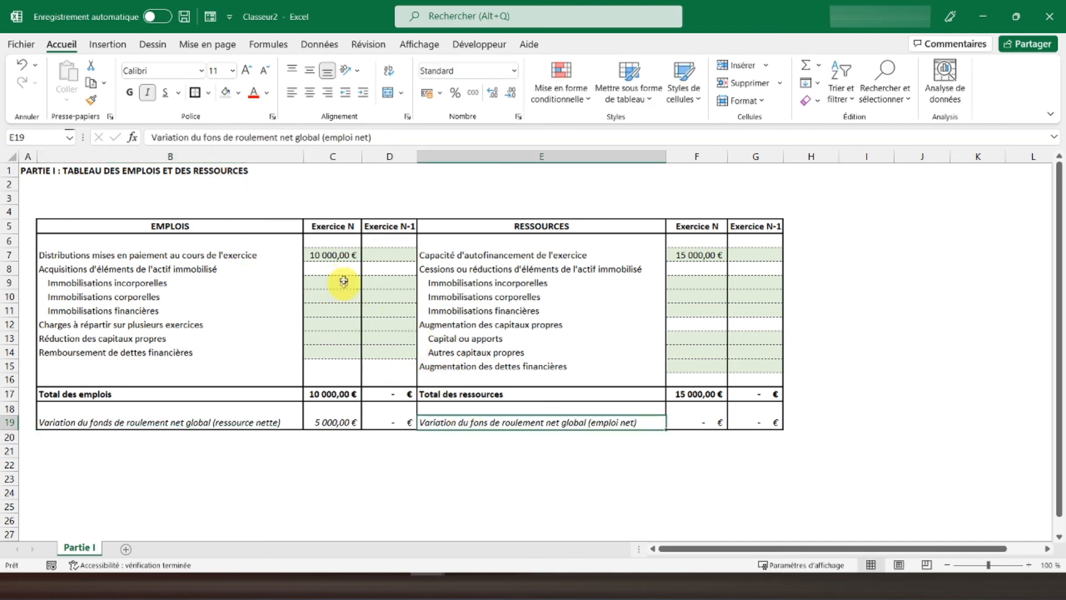
left_click(217, 138)
type("d")
key("Return")
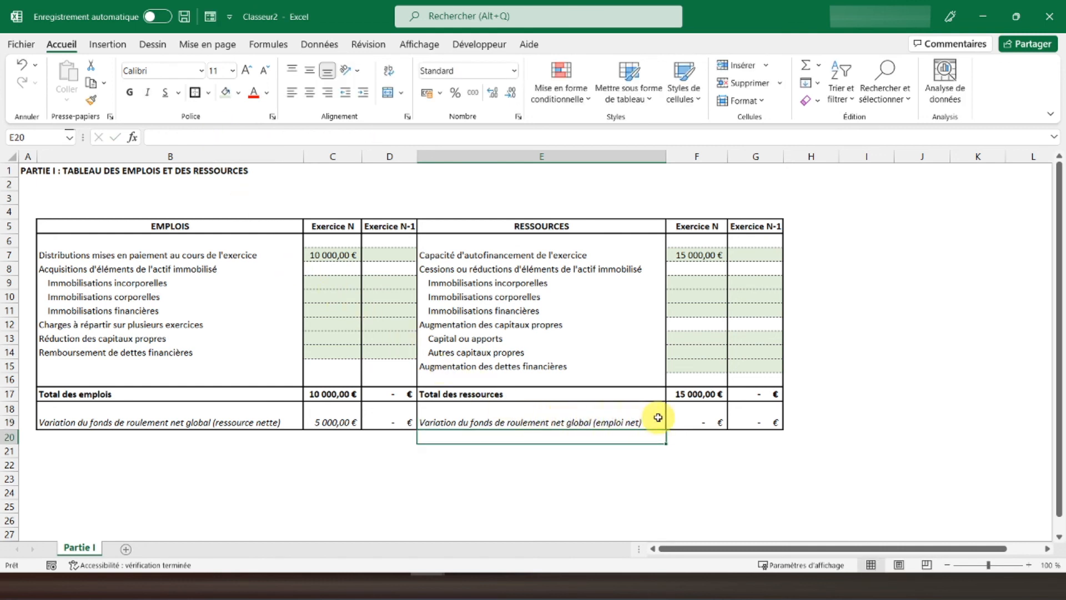
left_click(692, 420)
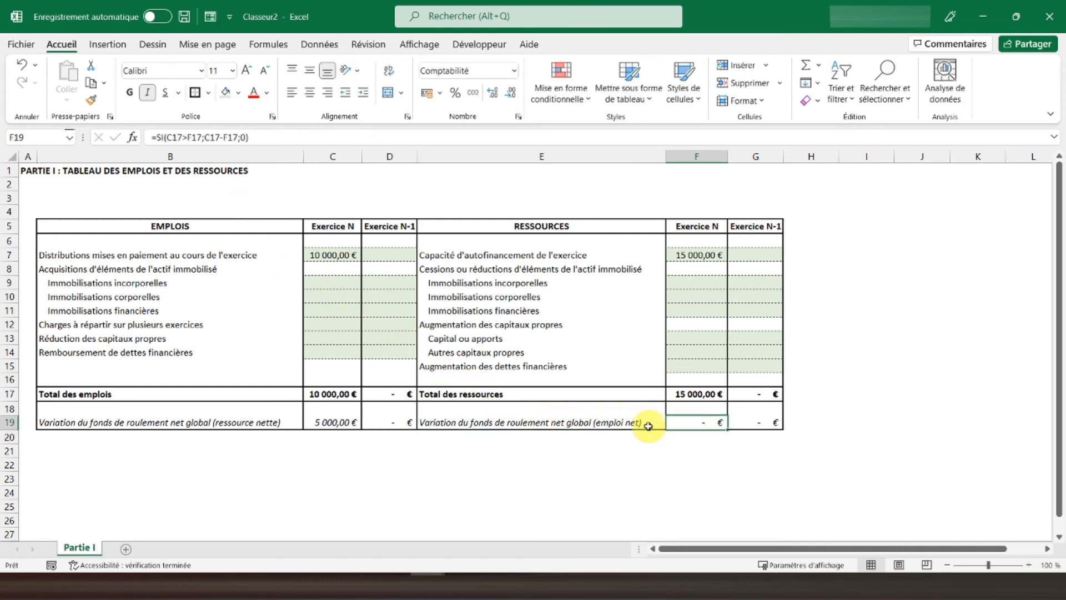
left_click(38, 171)
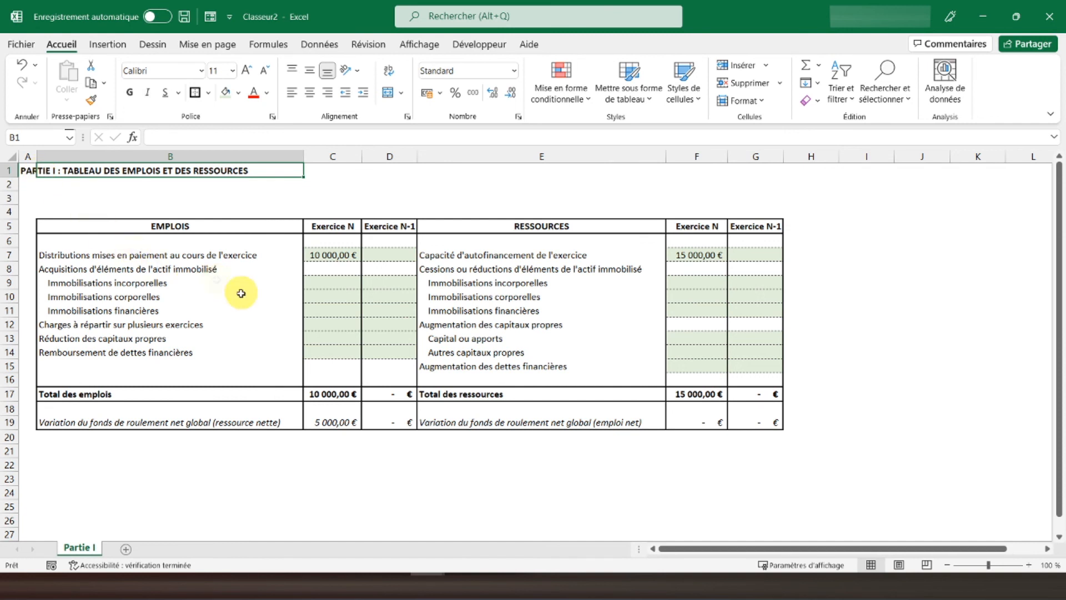